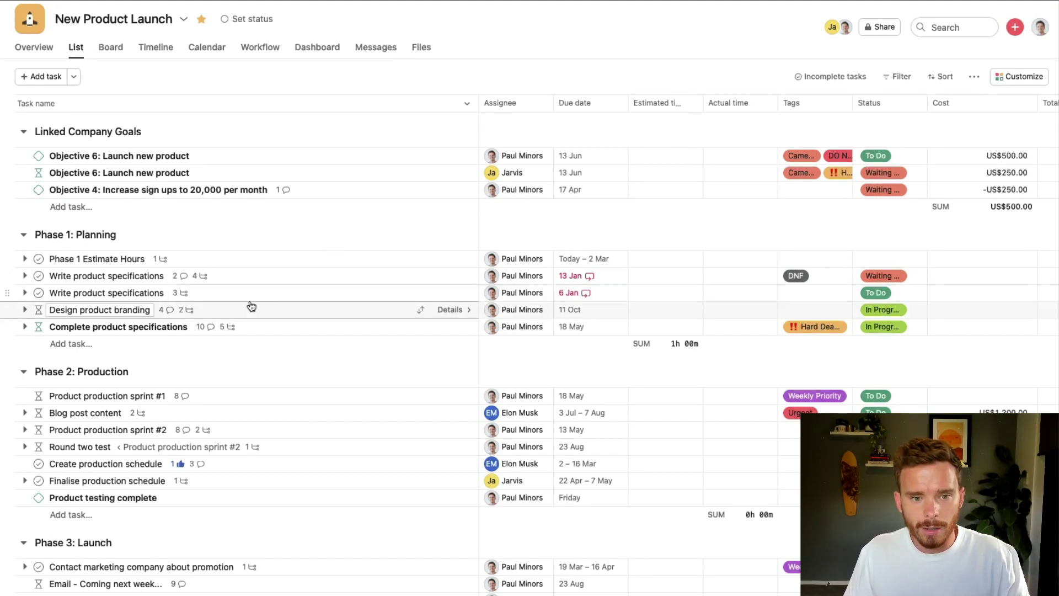
# Step: Show New Product Launch in Timeline view and dismiss the expanding-subtasks tip
pyautogui.scroll(-2, 286, 282)
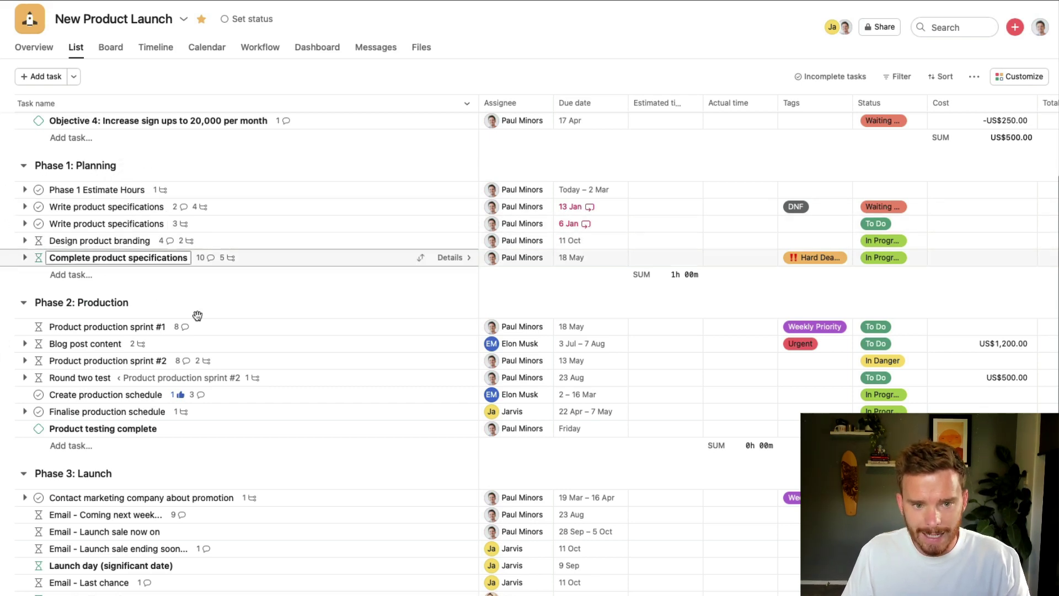
pyautogui.scroll(1, 323, 506)
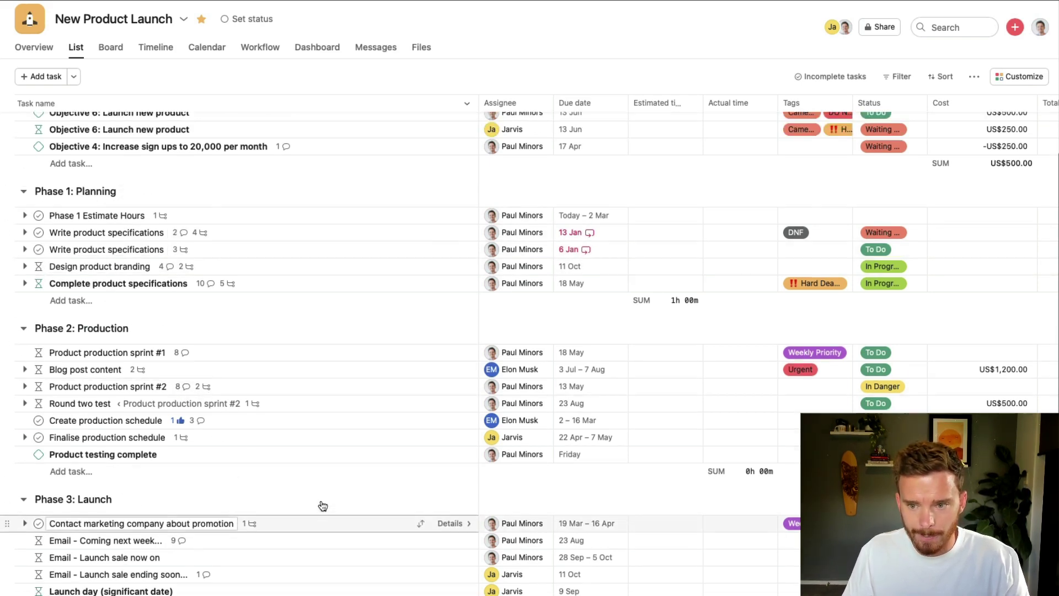
pyautogui.scroll(2, 323, 506)
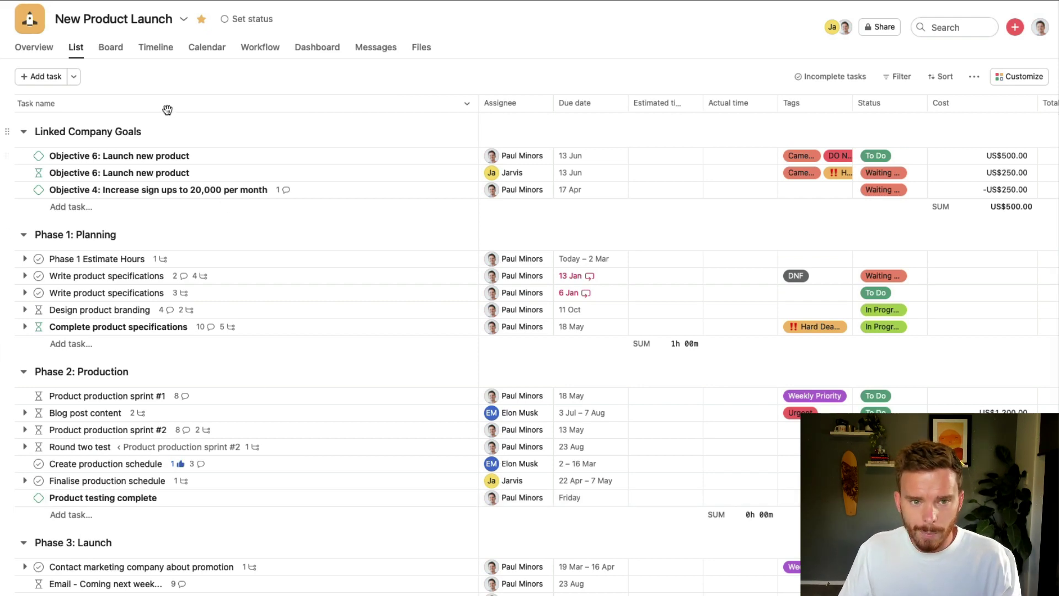
pyautogui.click(107, 52)
pyautogui.click(75, 47)
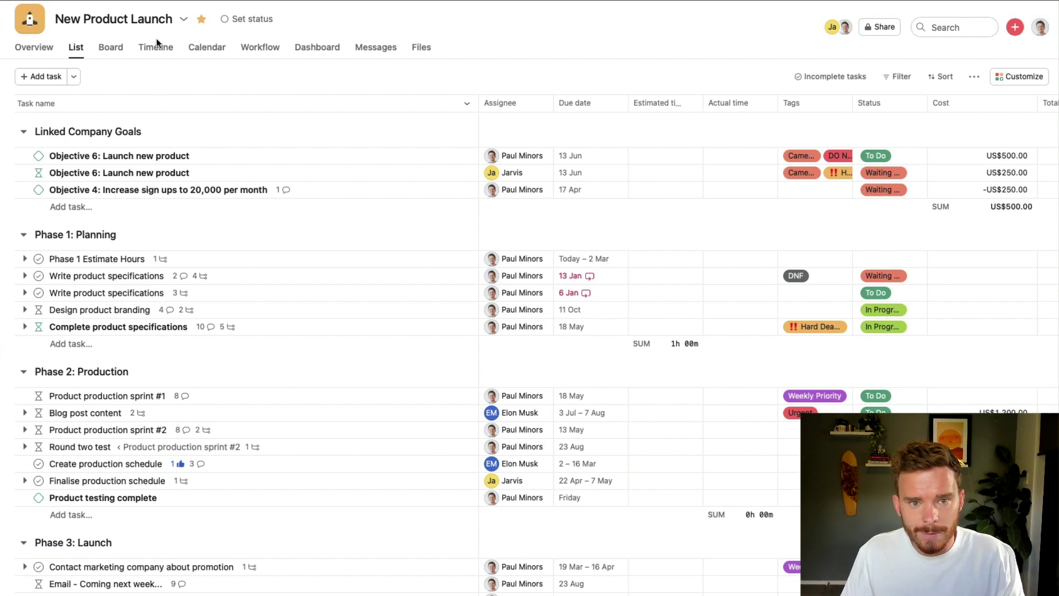
pyautogui.click(157, 49)
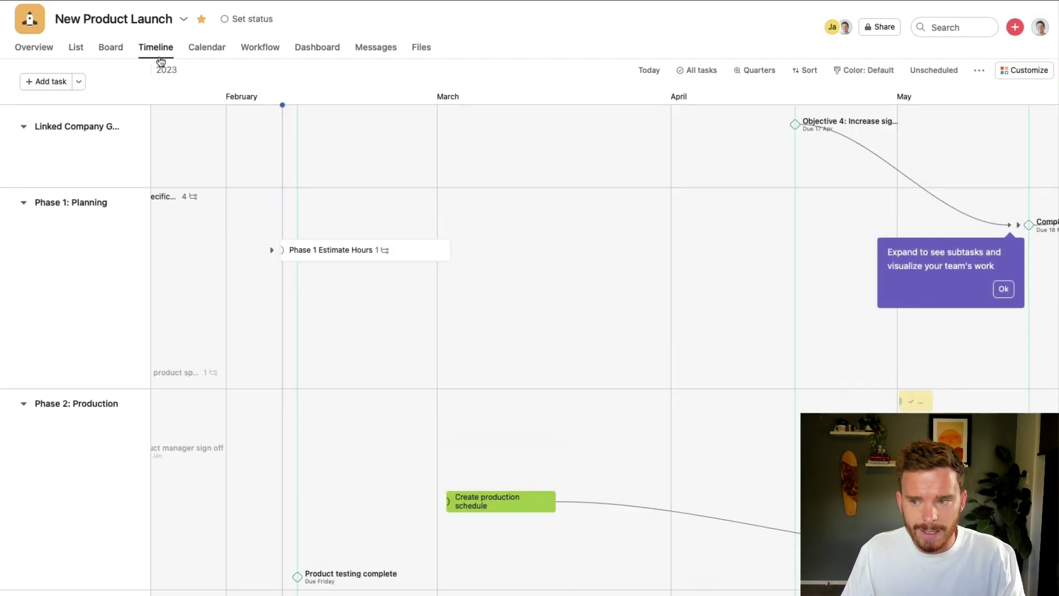
pyautogui.click(1005, 288)
# Step: Set the timeline's time scale to Years and pan around the result
pyautogui.hscroll(3, 772, 339)
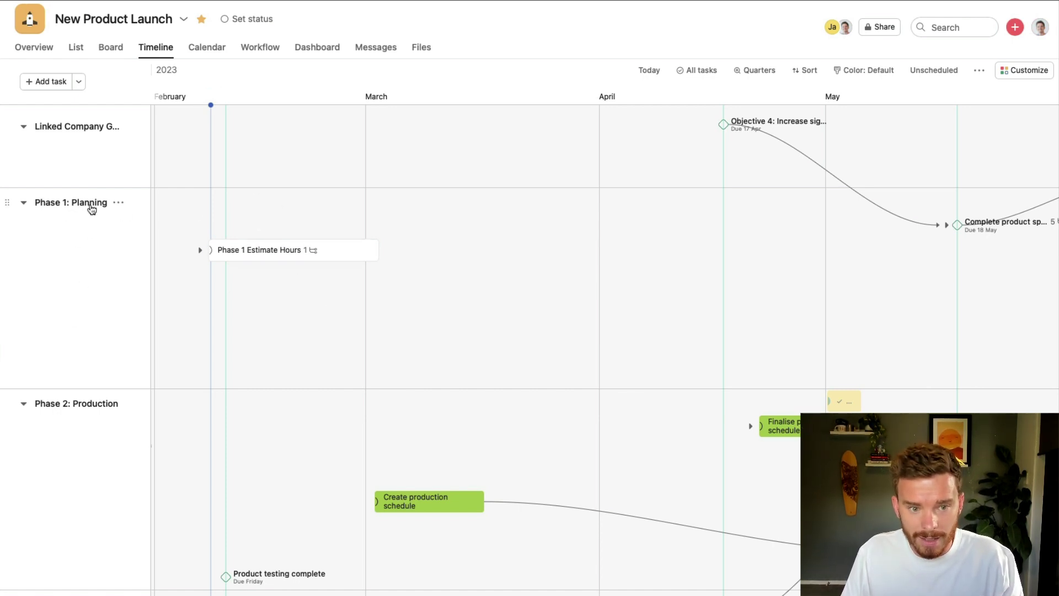
pyautogui.scroll(-2, 117, 353)
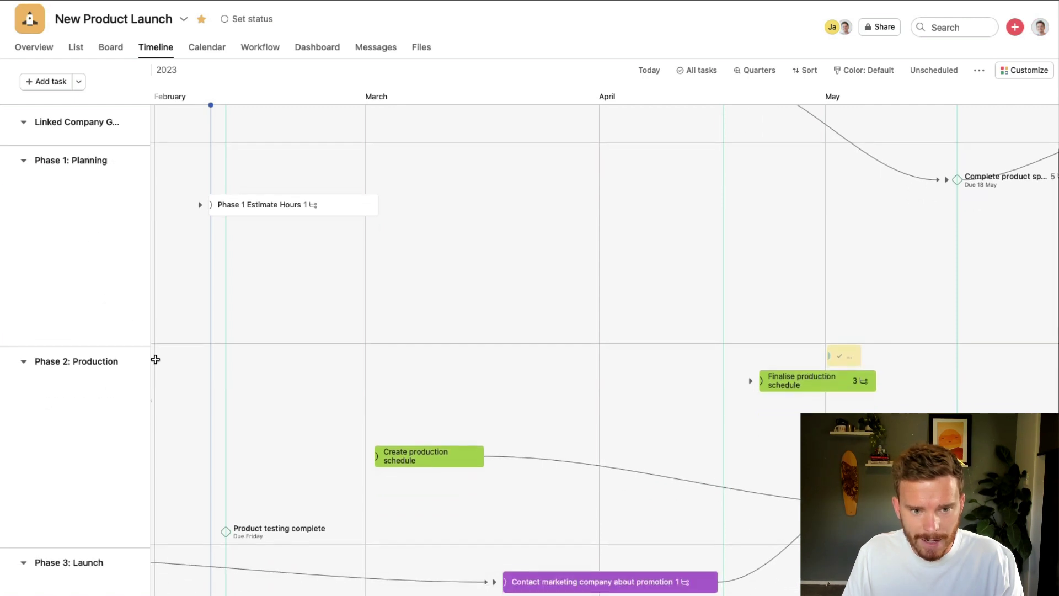
pyautogui.hscroll(10, 570, 297)
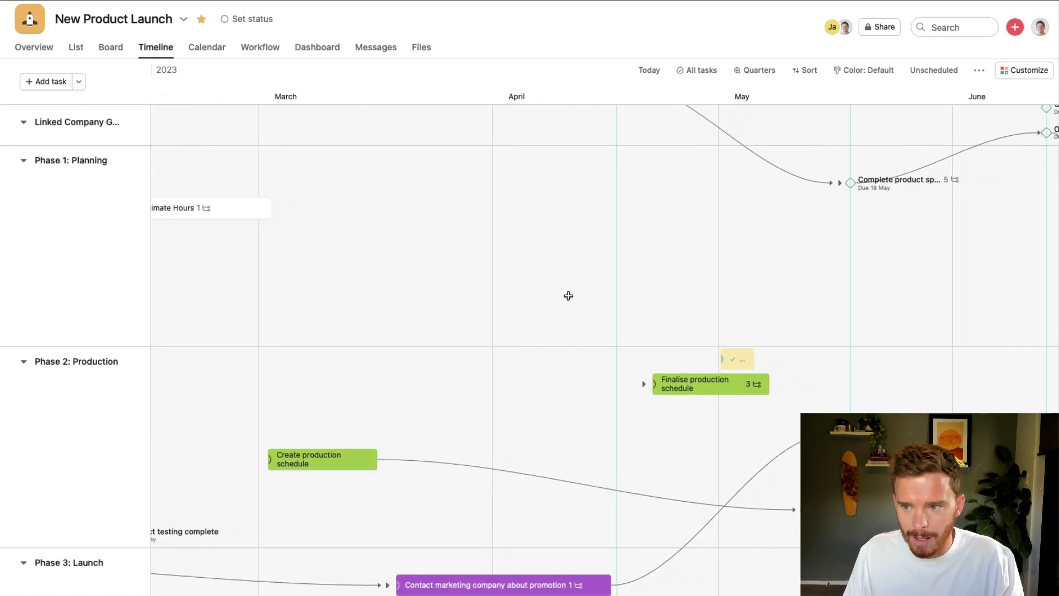
pyautogui.click(754, 70)
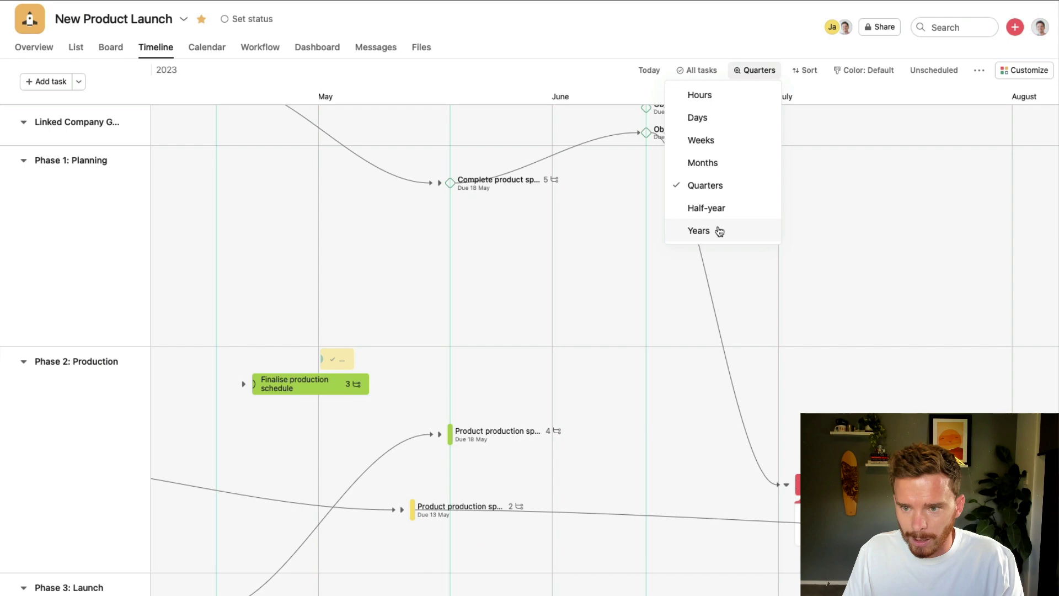
pyautogui.click(719, 230)
pyautogui.scroll(-5, 602, 255)
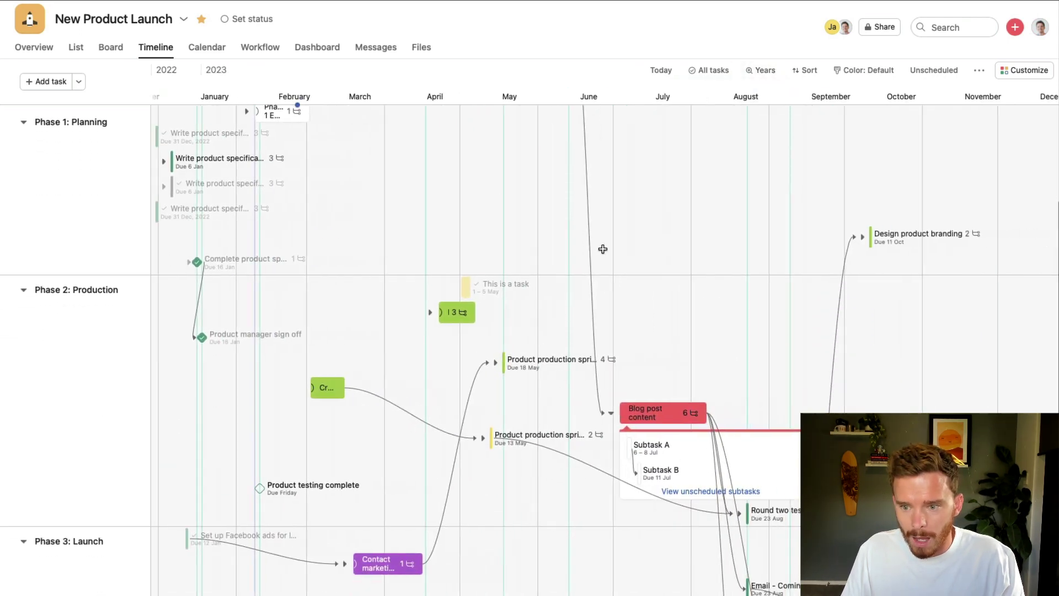
pyautogui.hscroll(5, 610, 238)
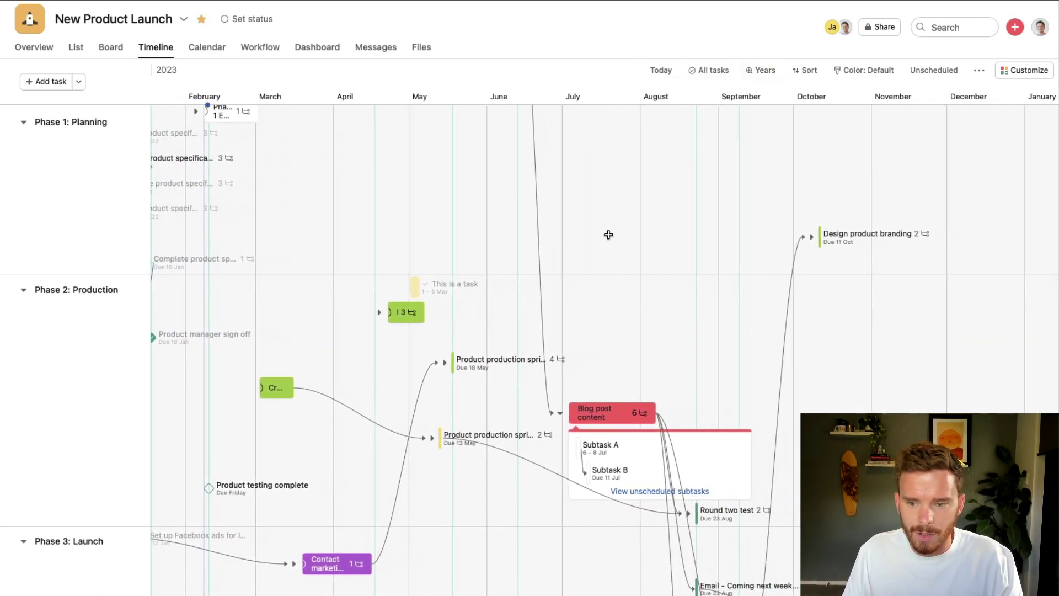
pyautogui.scroll(4, 607, 237)
pyautogui.hscroll(5, 606, 236)
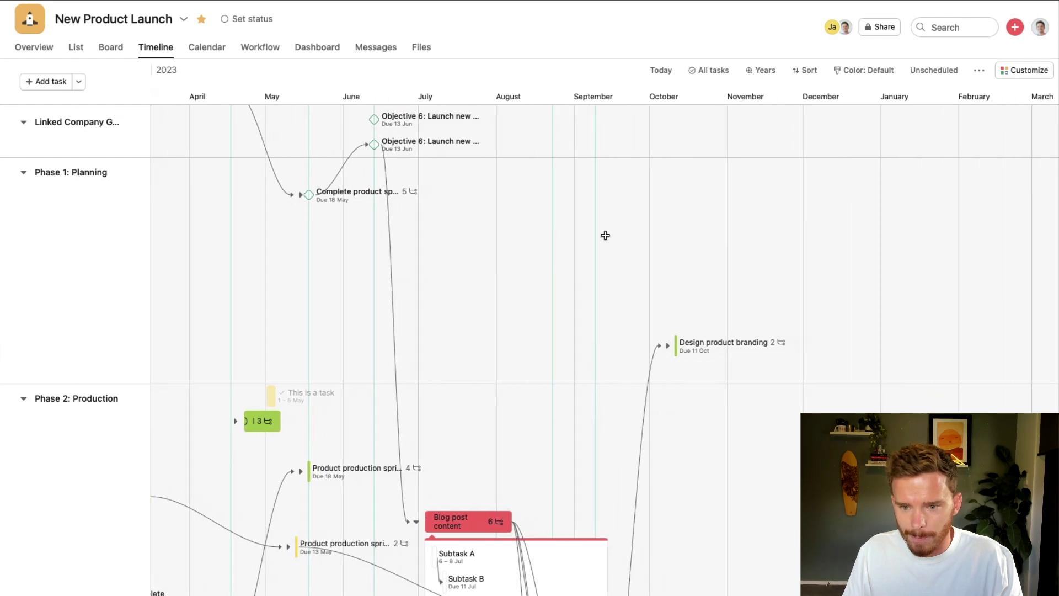
pyautogui.scroll(-7, 605, 236)
pyautogui.hscroll(-4, 605, 235)
pyautogui.hscroll(5, 605, 235)
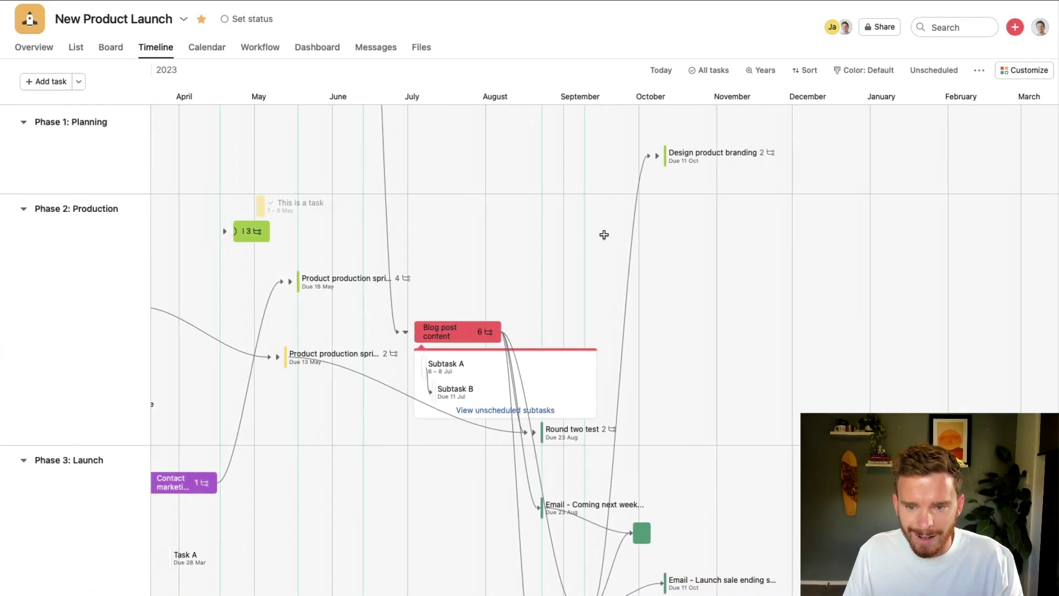
pyautogui.hscroll(-6, 605, 235)
pyautogui.scroll(1, 608, 234)
pyautogui.scroll(1, 607, 234)
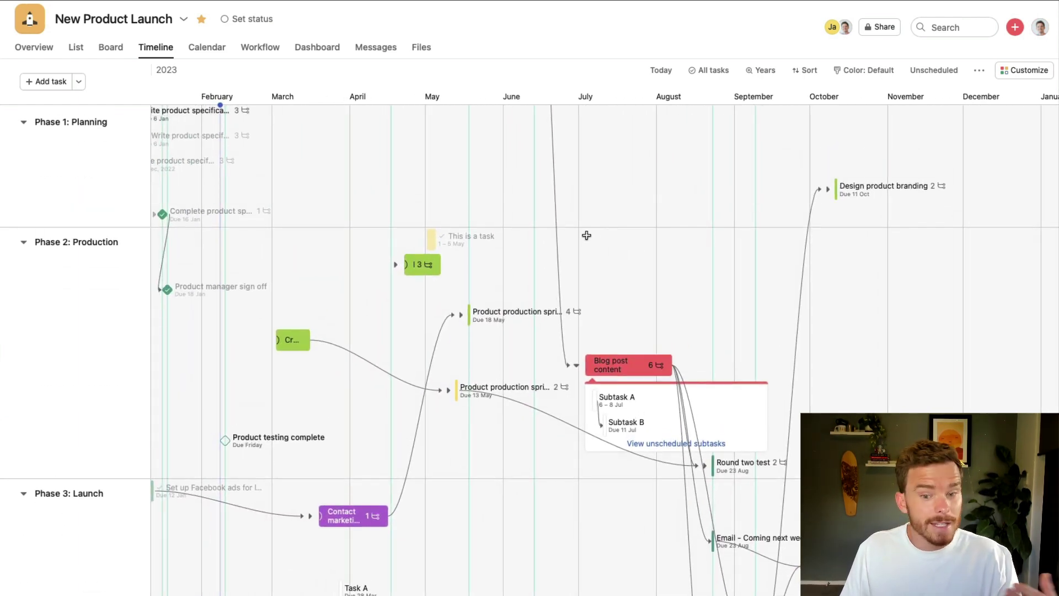
# Step: Sort the timeline tasks by Start Date
pyautogui.click(809, 73)
pyautogui.click(822, 117)
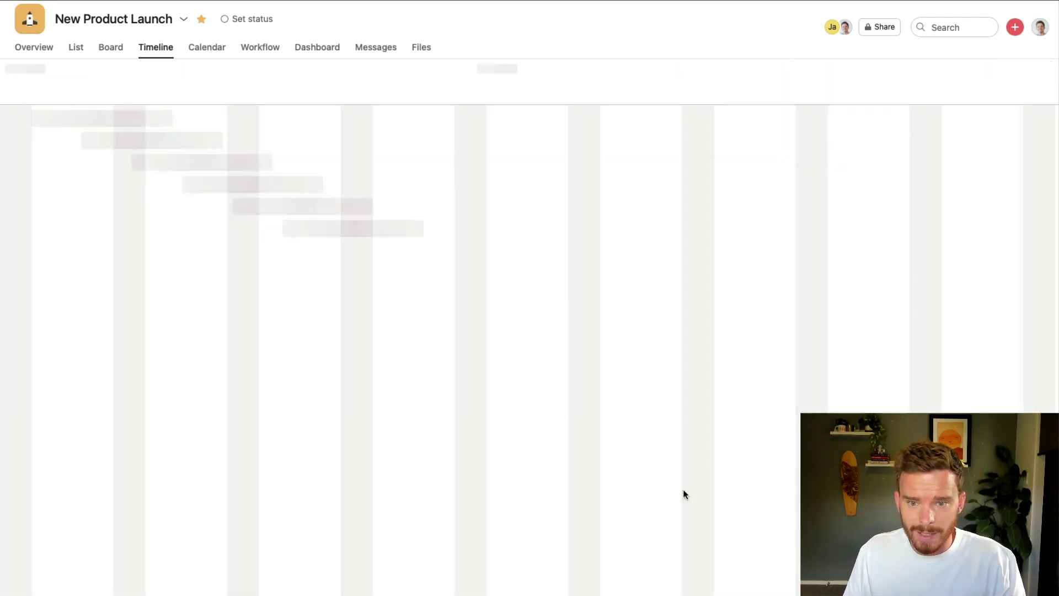
pyautogui.hscroll(-5, 599, 415)
# Step: Switch the timeline scale to Quarters and pan across the tasks
pyautogui.click(719, 70)
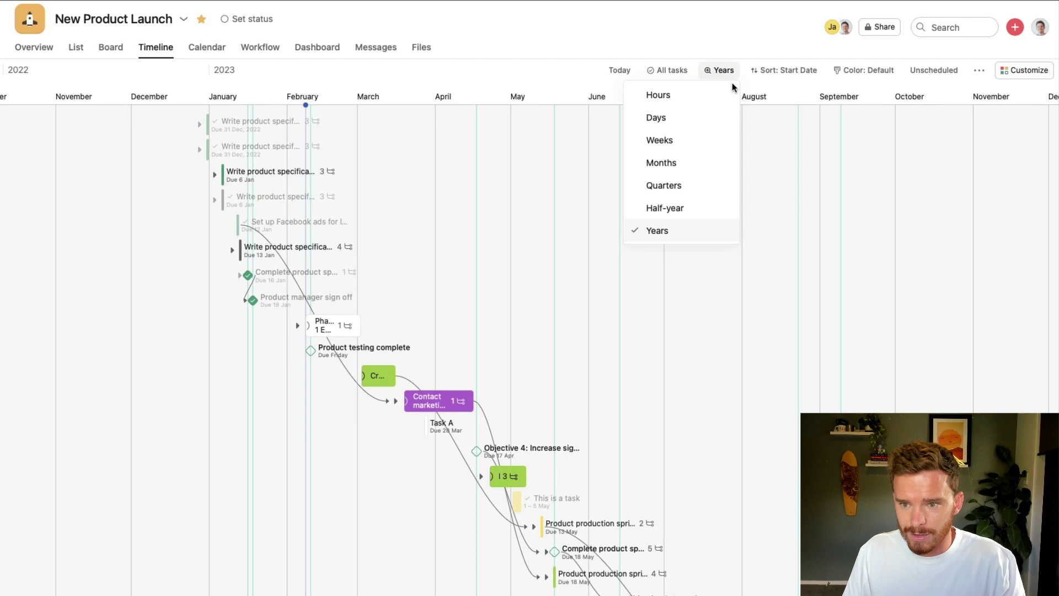
pyautogui.click(706, 187)
pyautogui.hscroll(-5, 607, 318)
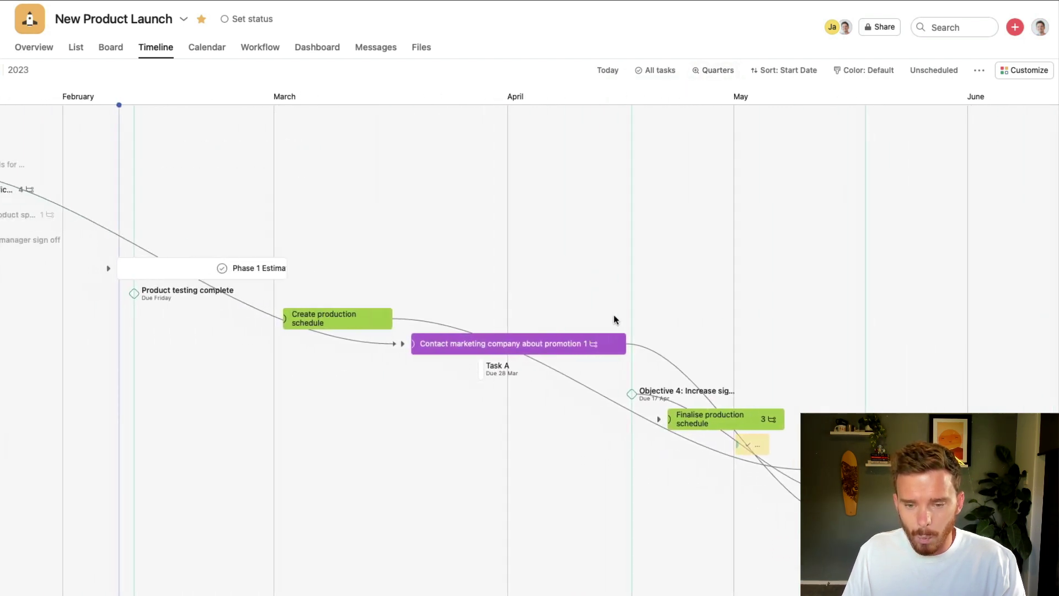
pyautogui.hscroll(-3, 610, 313)
pyautogui.scroll(2, 610, 313)
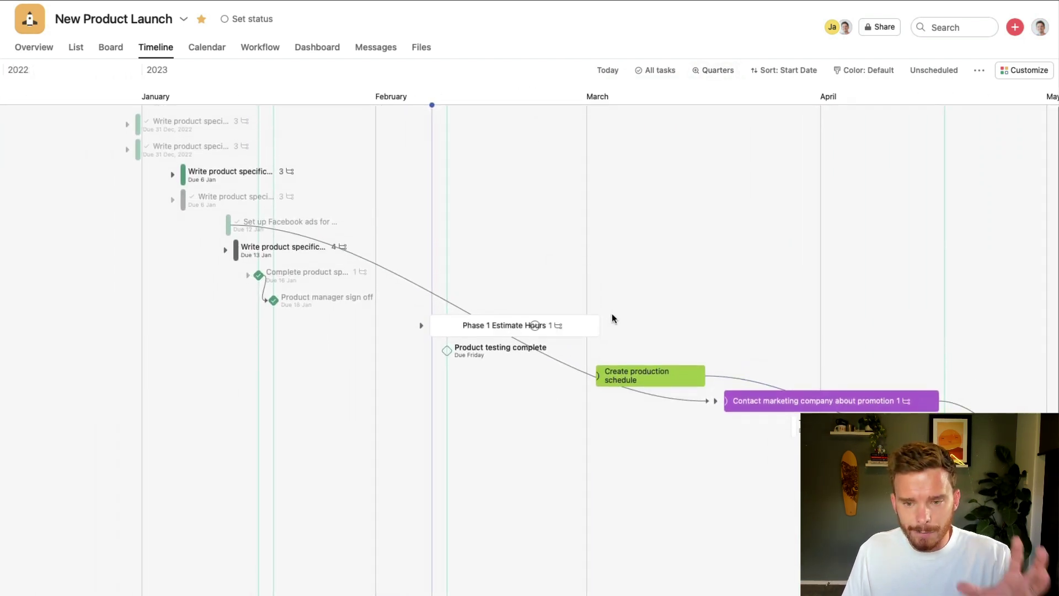
pyautogui.hscroll(5, 670, 280)
pyautogui.hscroll(-4, 665, 280)
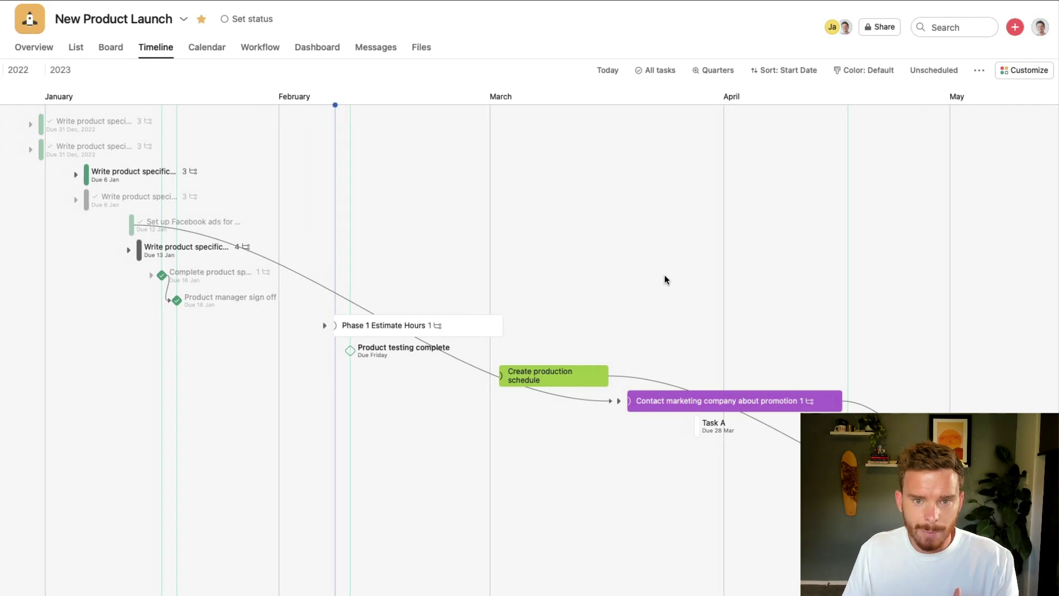
pyautogui.hscroll(-2, 297, 286)
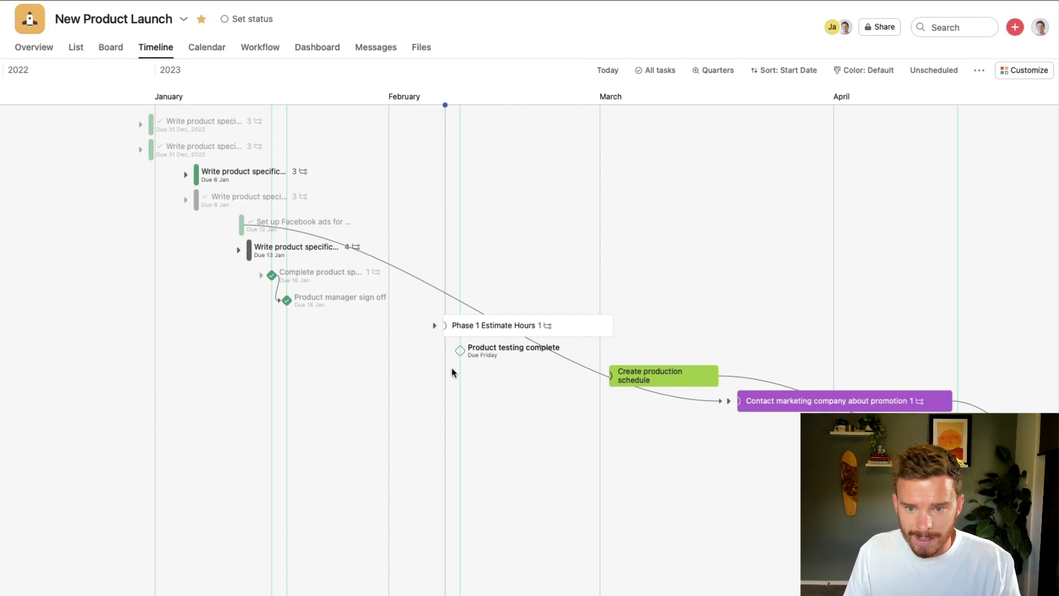
pyautogui.hscroll(3, 450, 373)
pyautogui.moveTo(433, 327)
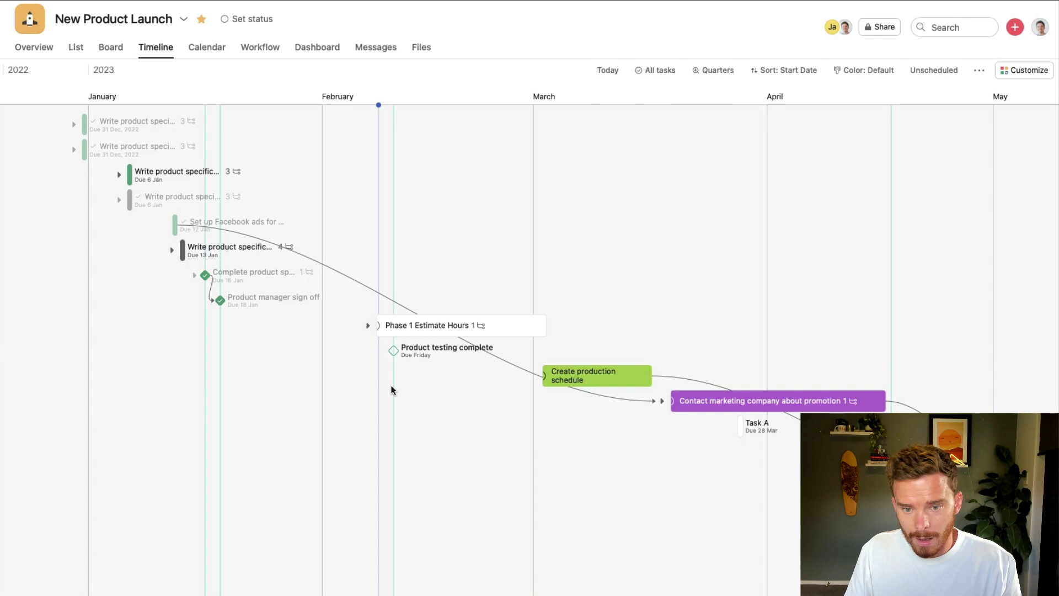
pyautogui.hscroll(3, 366, 367)
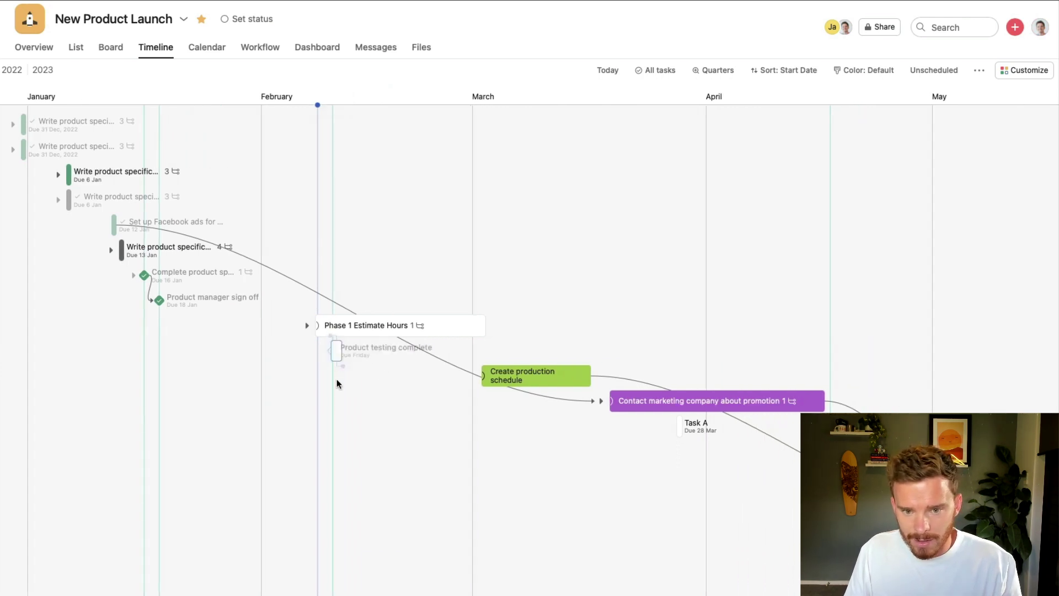
pyautogui.hscroll(4, 490, 441)
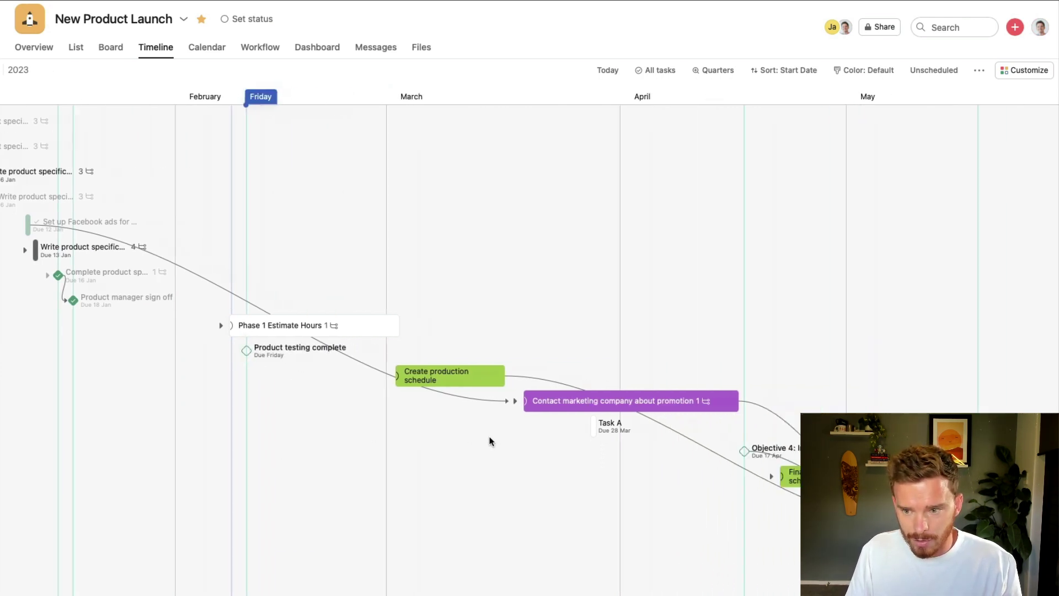
pyautogui.hscroll(6, 490, 441)
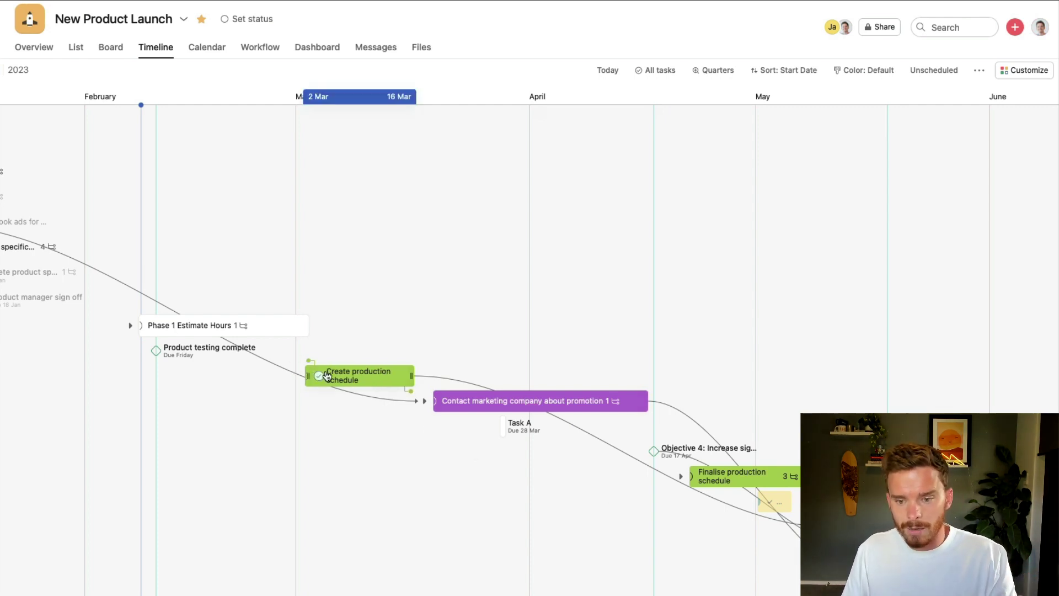
pyautogui.hscroll(5, 503, 432)
pyautogui.hscroll(-8, 504, 432)
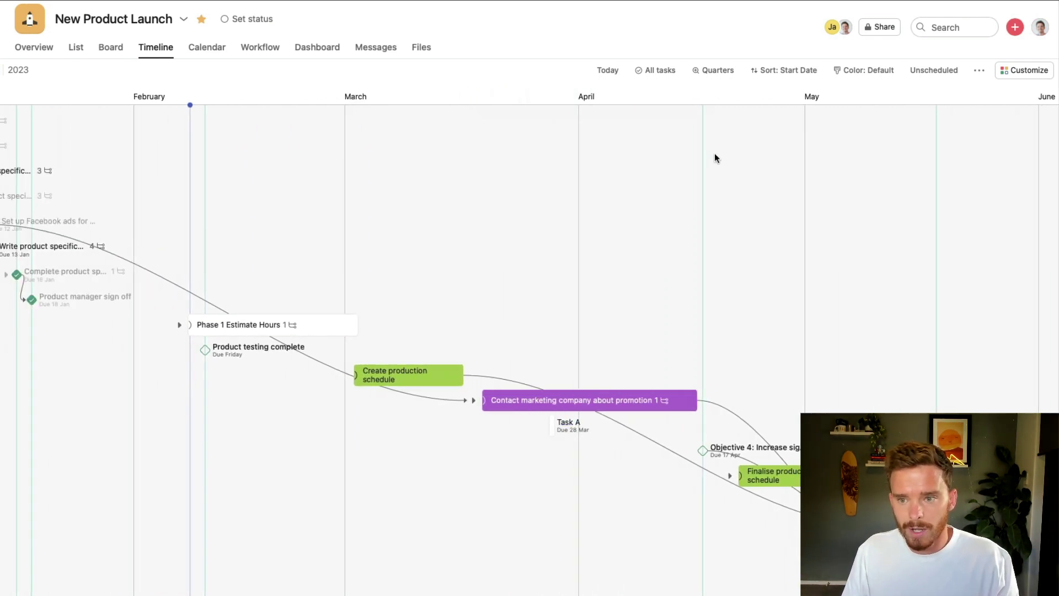
# Step: Change the timeline scale to Half-year, showing 2023 tasks from April through October
pyautogui.click(787, 73)
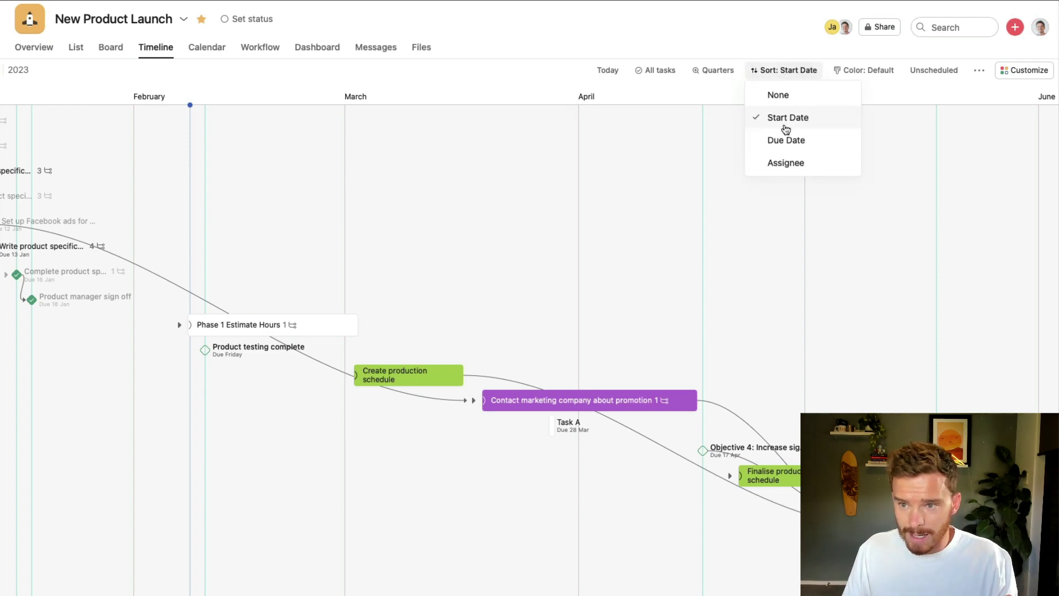
pyautogui.click(718, 72)
pyautogui.click(696, 207)
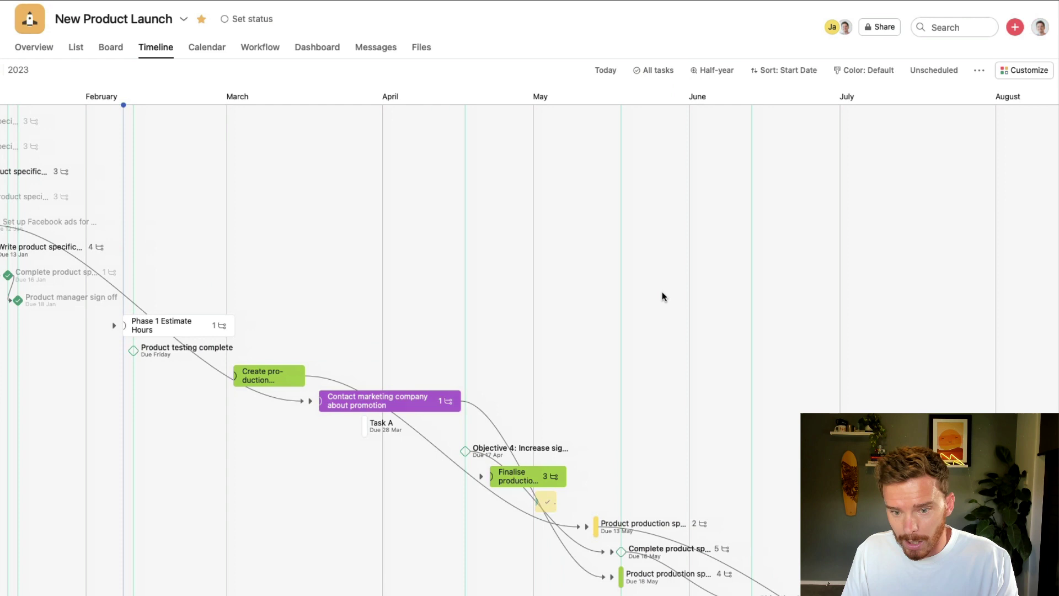
pyautogui.scroll(-2, 662, 292)
pyautogui.hscroll(3, 663, 289)
pyautogui.scroll(-3, 658, 283)
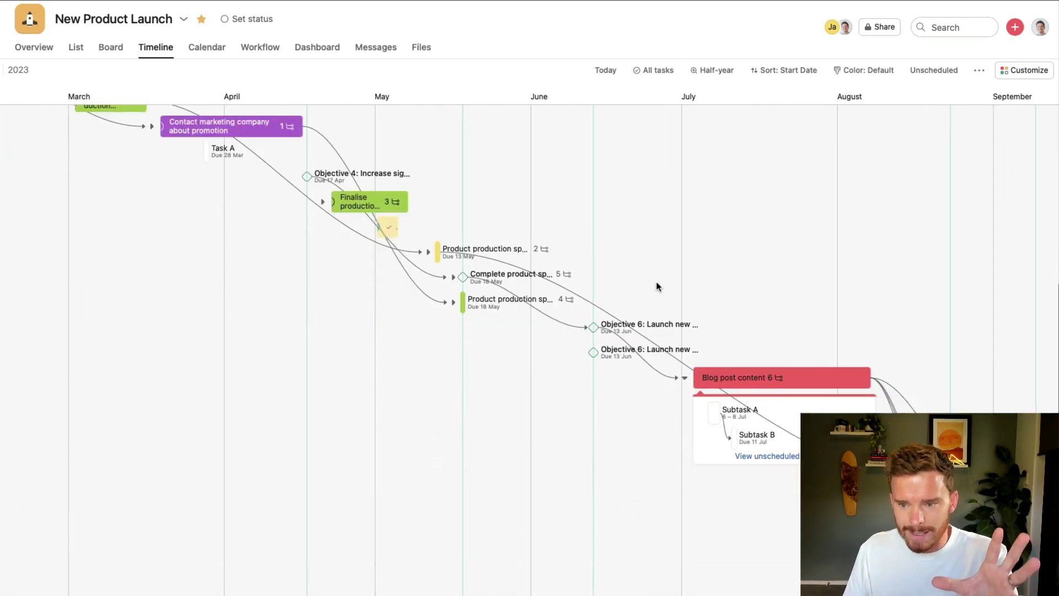
pyautogui.hscroll(3, 657, 285)
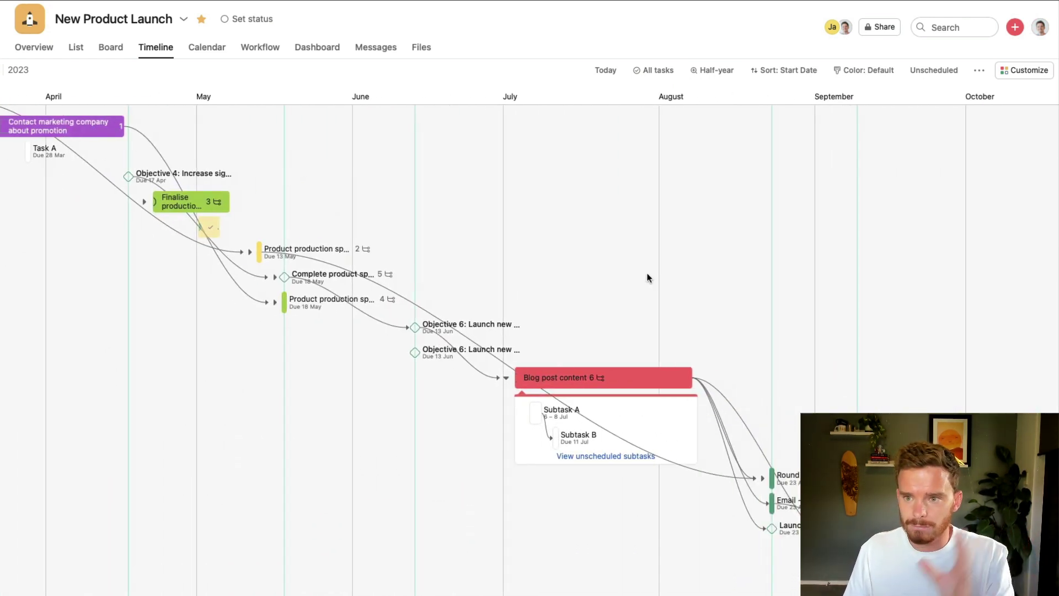
# Step: Reopen the project's Timeline view and sort its tasks by Start Date
pyautogui.scroll(3, 647, 279)
pyautogui.hscroll(-1, 646, 279)
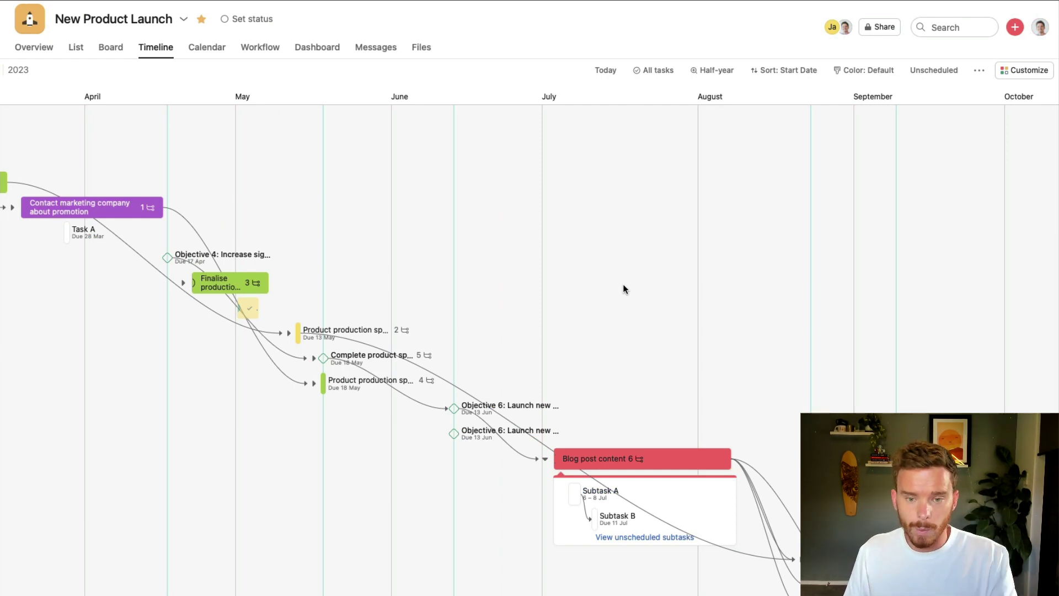
pyautogui.click(76, 47)
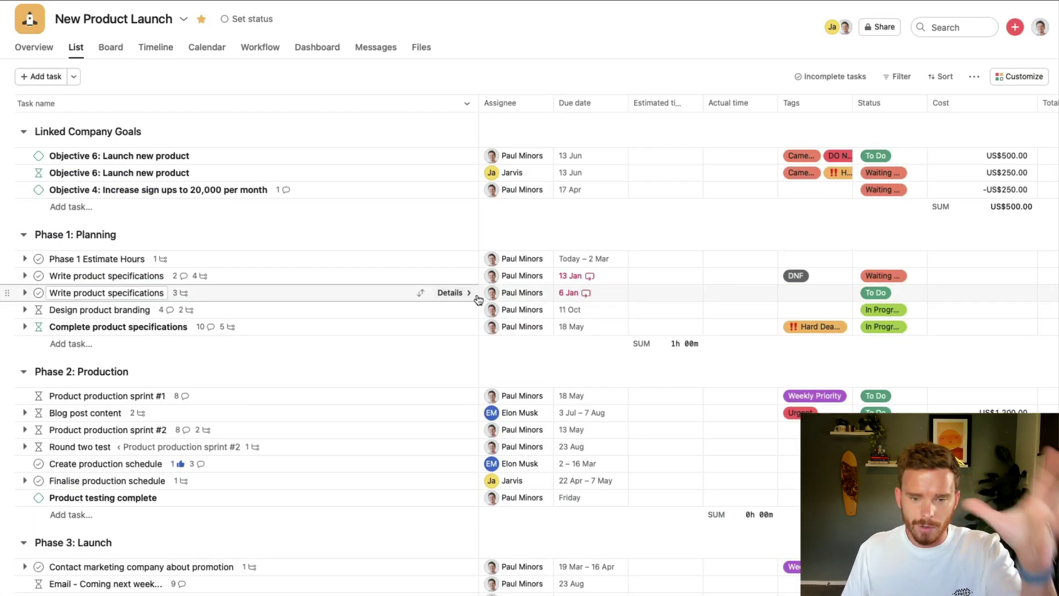
pyautogui.click(160, 47)
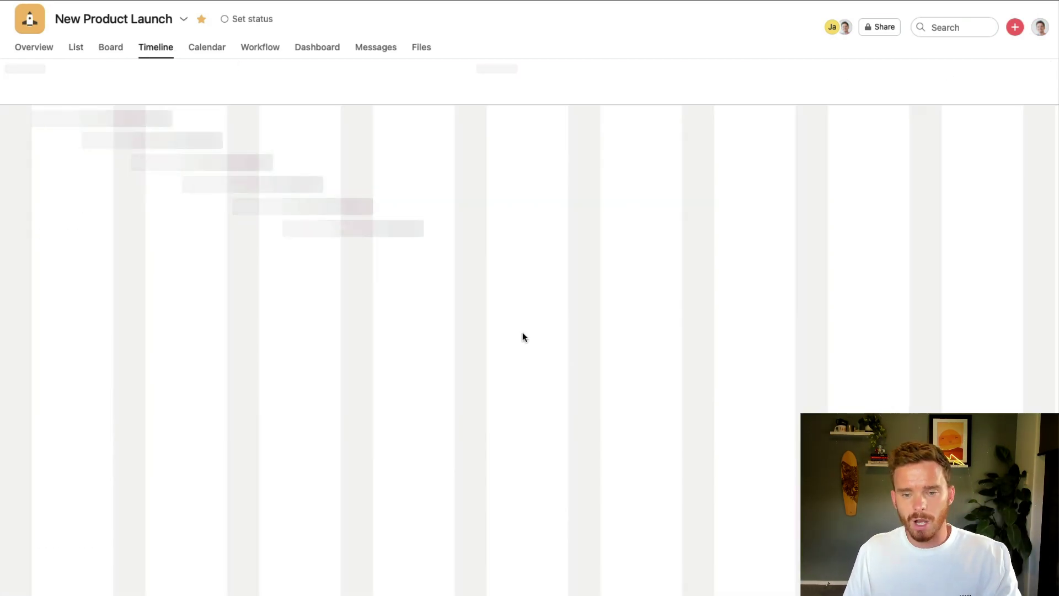
pyautogui.click(806, 70)
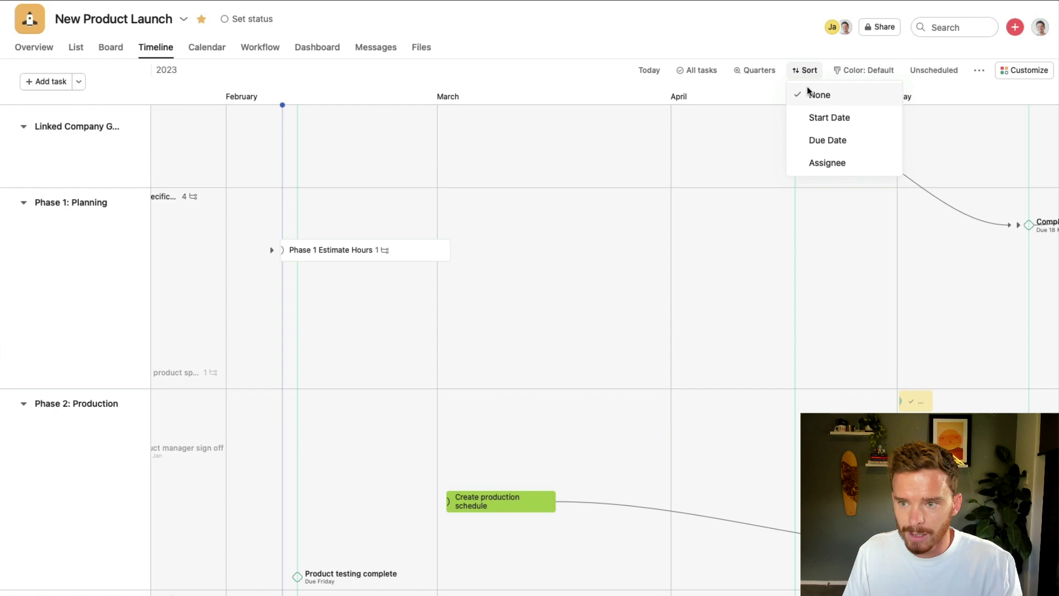
pyautogui.click(828, 115)
# Step: Set the scale to Half-year and save this timeline layout as the project default
pyautogui.hscroll(1, 621, 261)
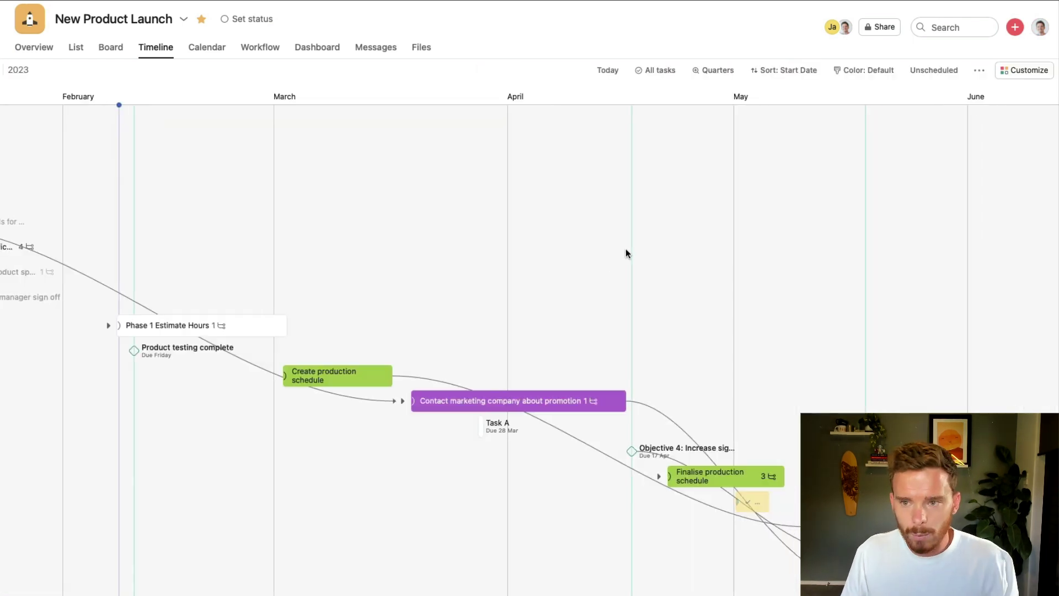
pyautogui.click(713, 70)
pyautogui.click(701, 208)
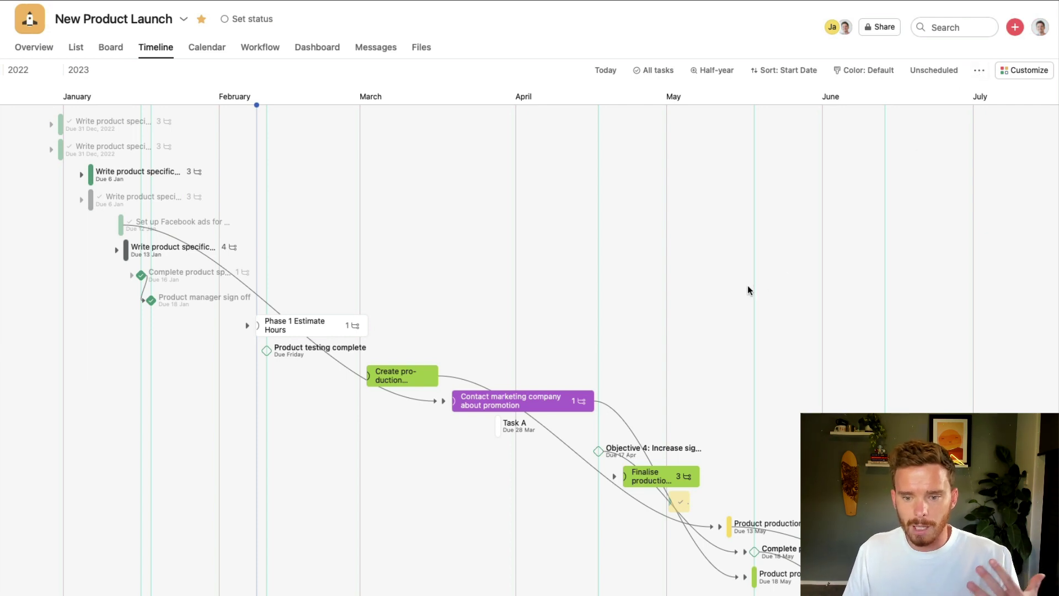
pyautogui.hscroll(3, 753, 286)
pyautogui.hscroll(-1, 755, 287)
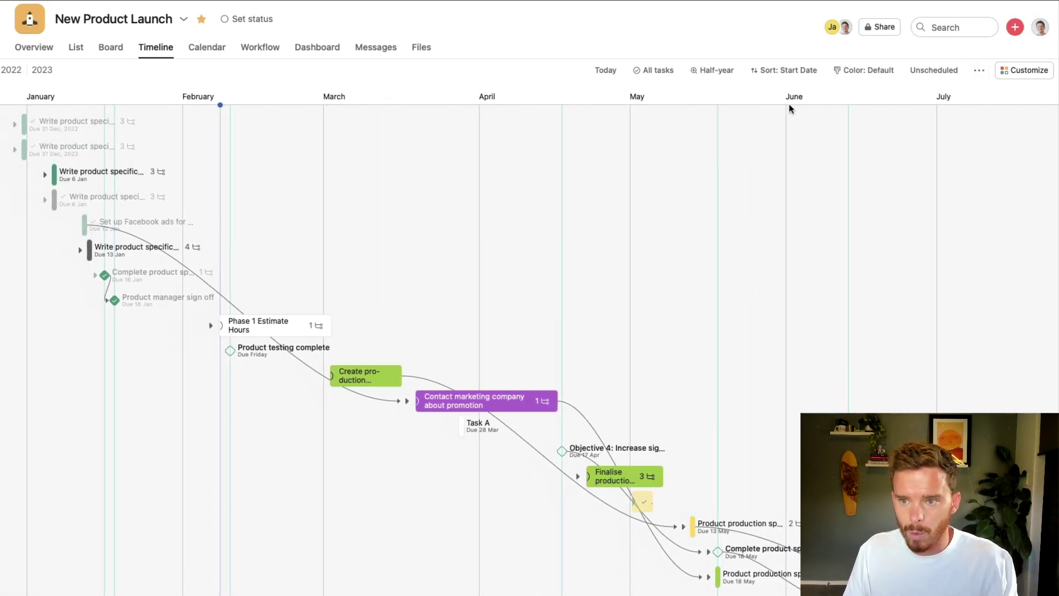
pyautogui.click(697, 82)
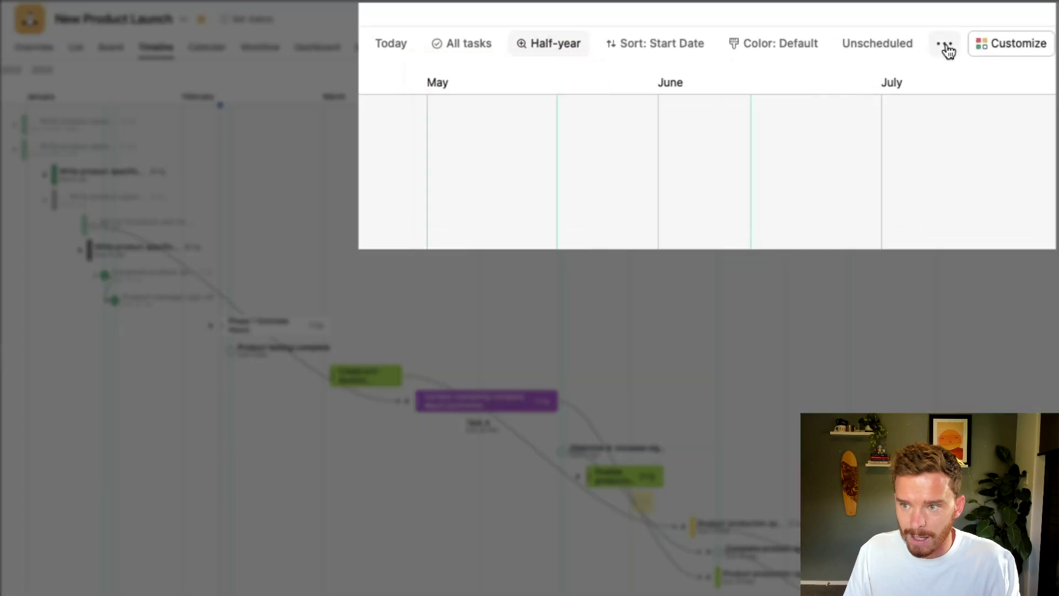
pyautogui.click(979, 70)
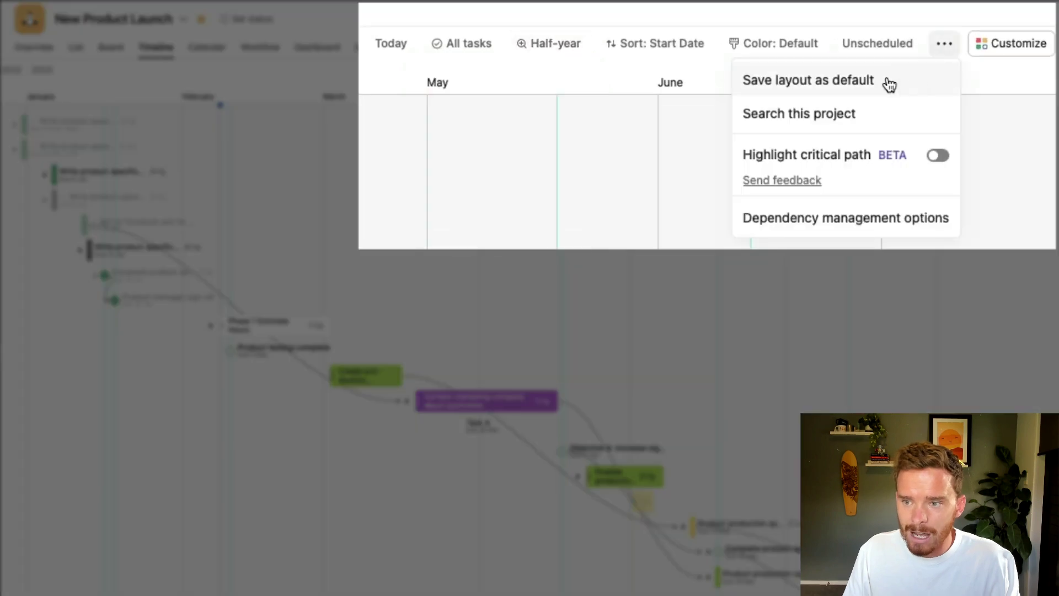
pyautogui.click(837, 84)
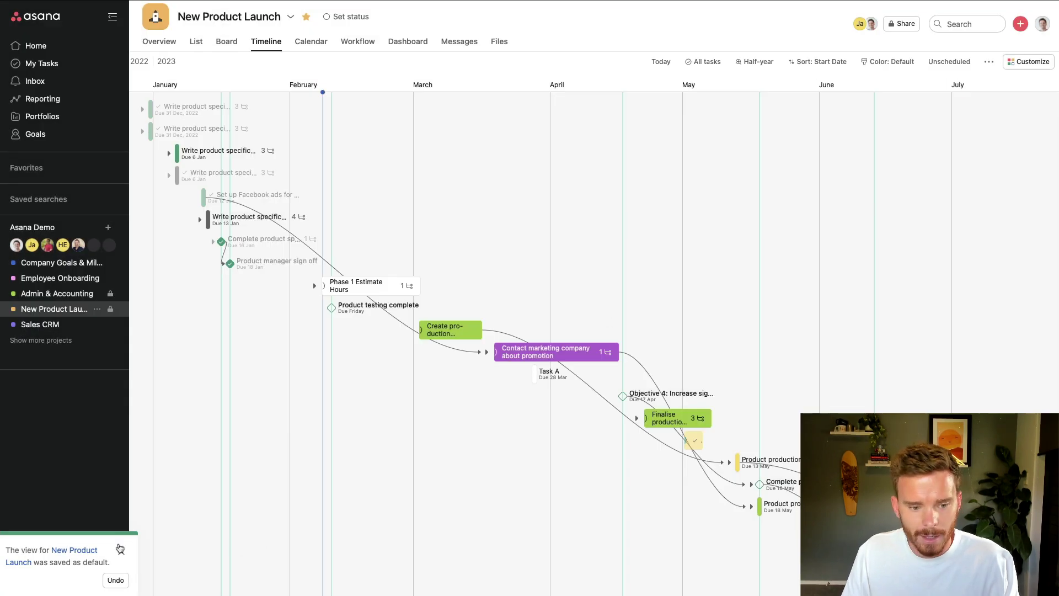
pyautogui.click(122, 551)
pyautogui.click(56, 324)
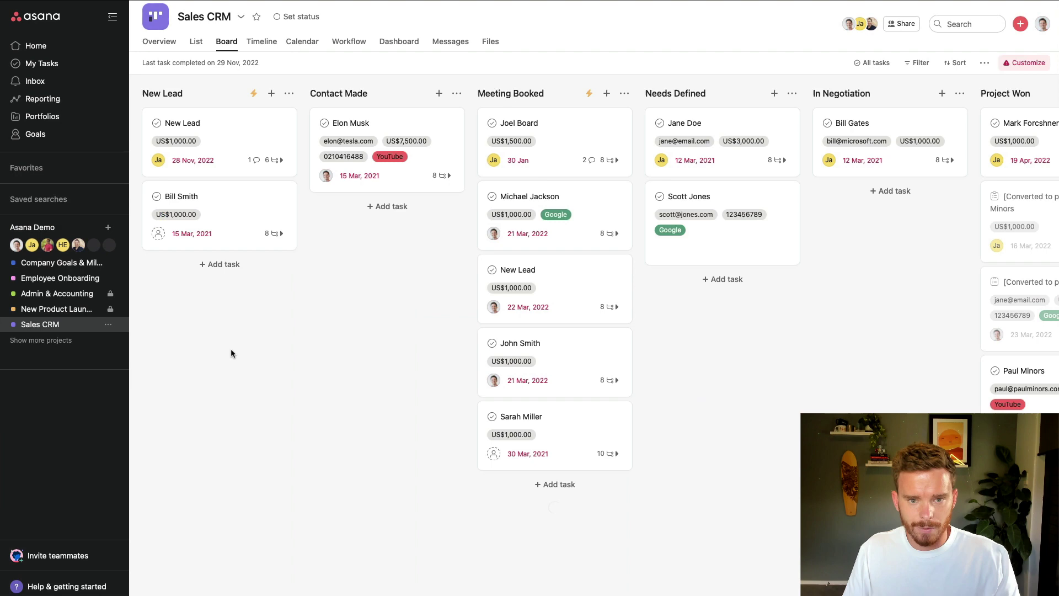
pyautogui.click(99, 309)
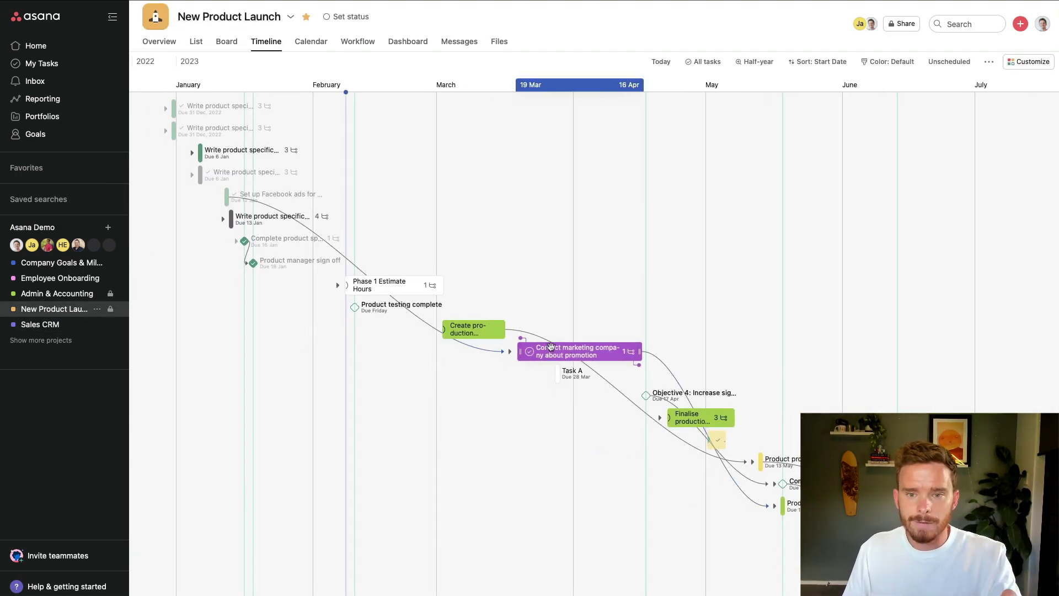
pyautogui.click(792, 70)
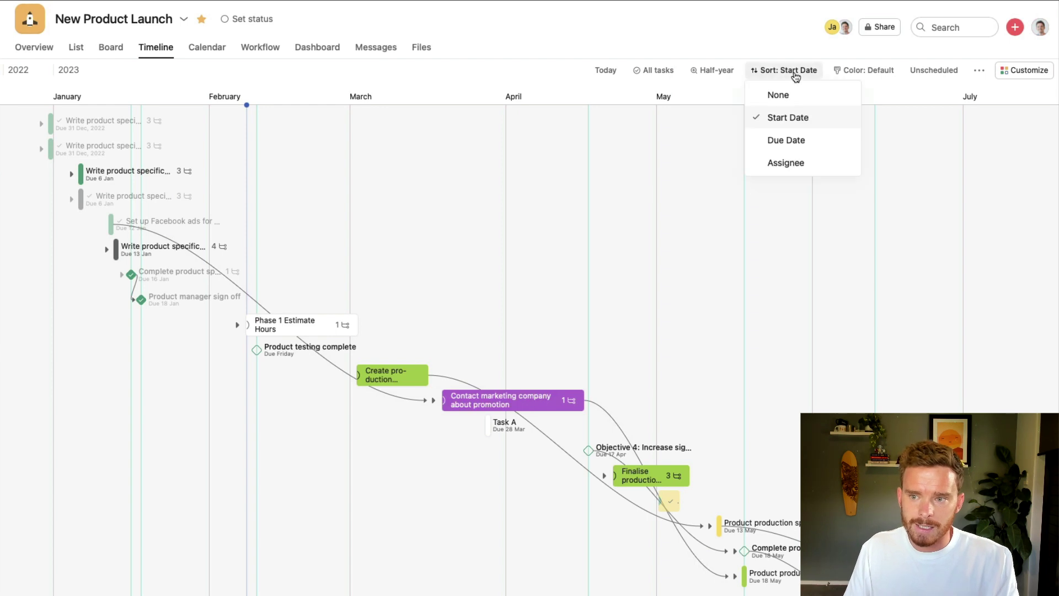
pyautogui.click(717, 71)
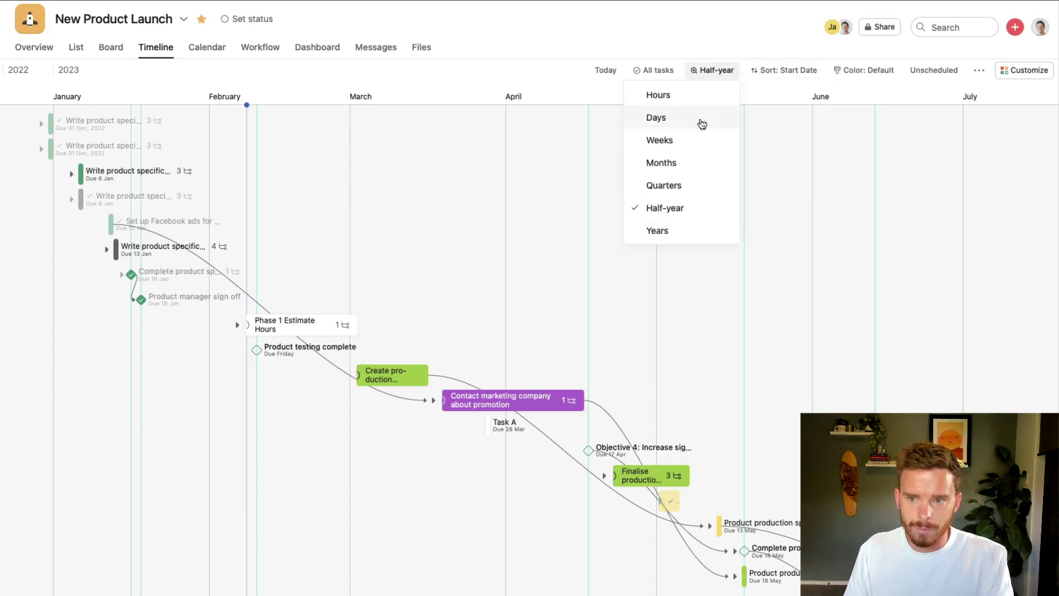
pyautogui.click(779, 92)
pyautogui.hscroll(3, 704, 266)
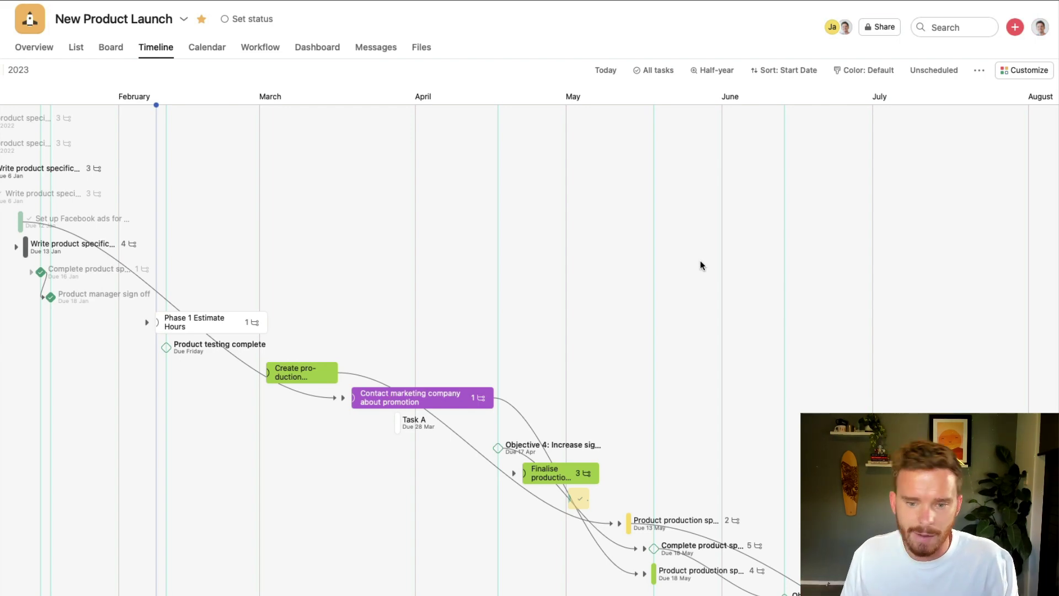
pyautogui.scroll(-3, 681, 256)
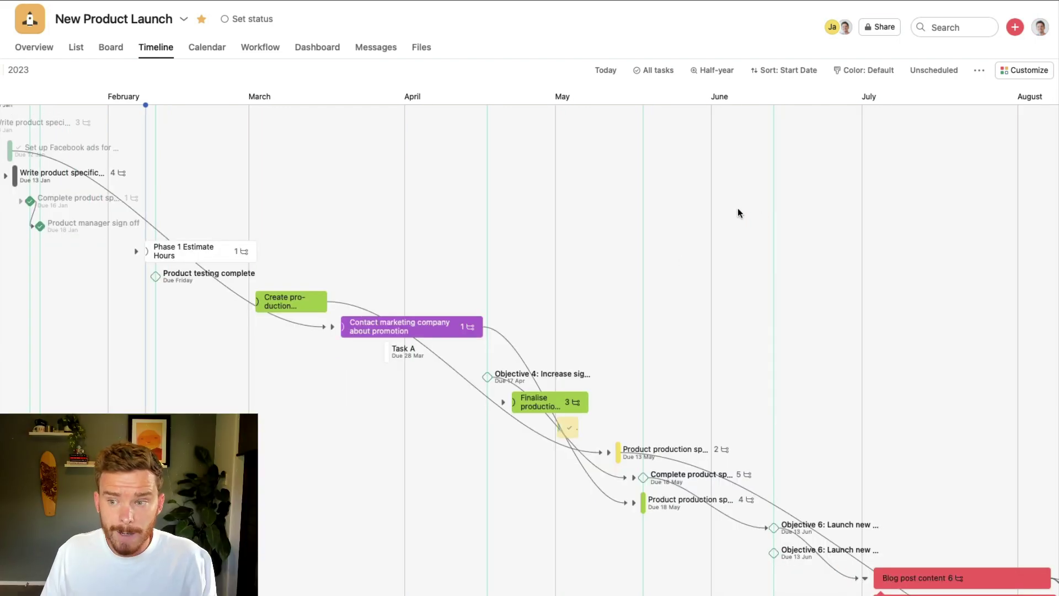
# Step: Set the timeline bar colour to No Color, then change it to Status
pyautogui.click(858, 73)
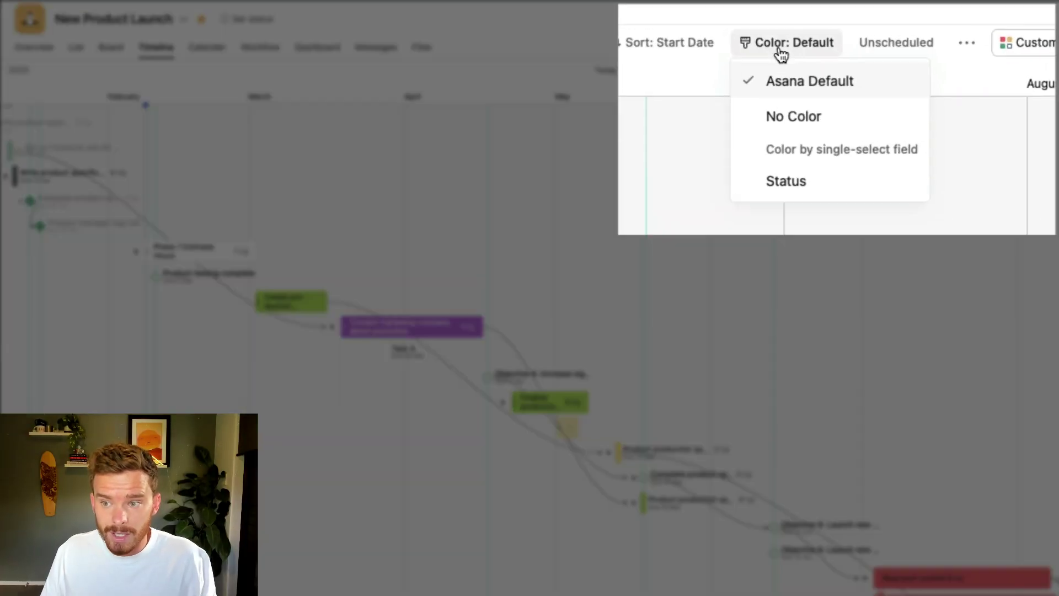
pyautogui.click(789, 116)
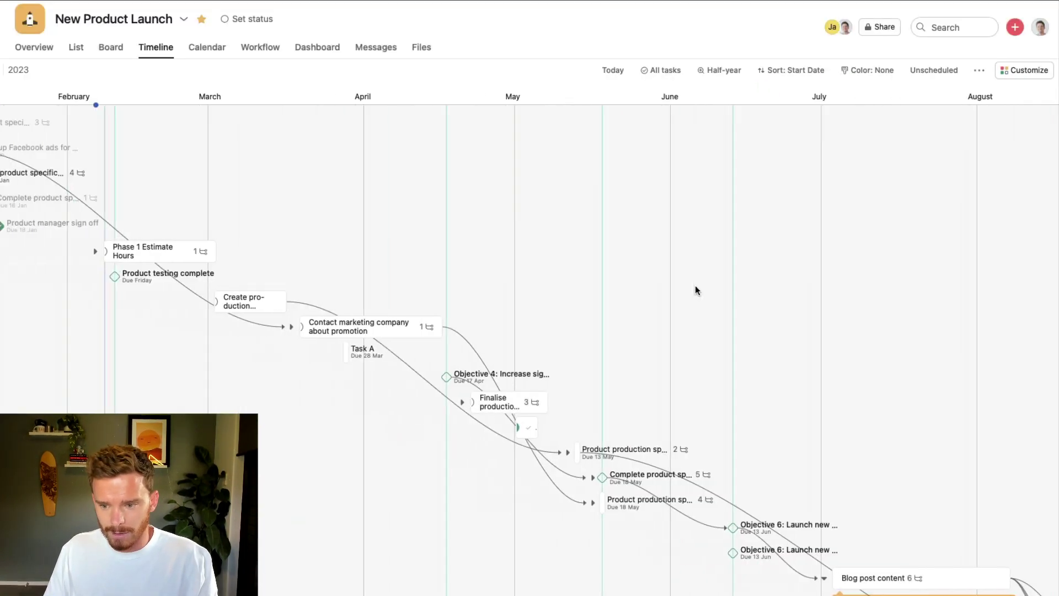
pyautogui.hscroll(5, 696, 286)
pyautogui.scroll(-4, 695, 286)
pyautogui.hscroll(-4, 686, 262)
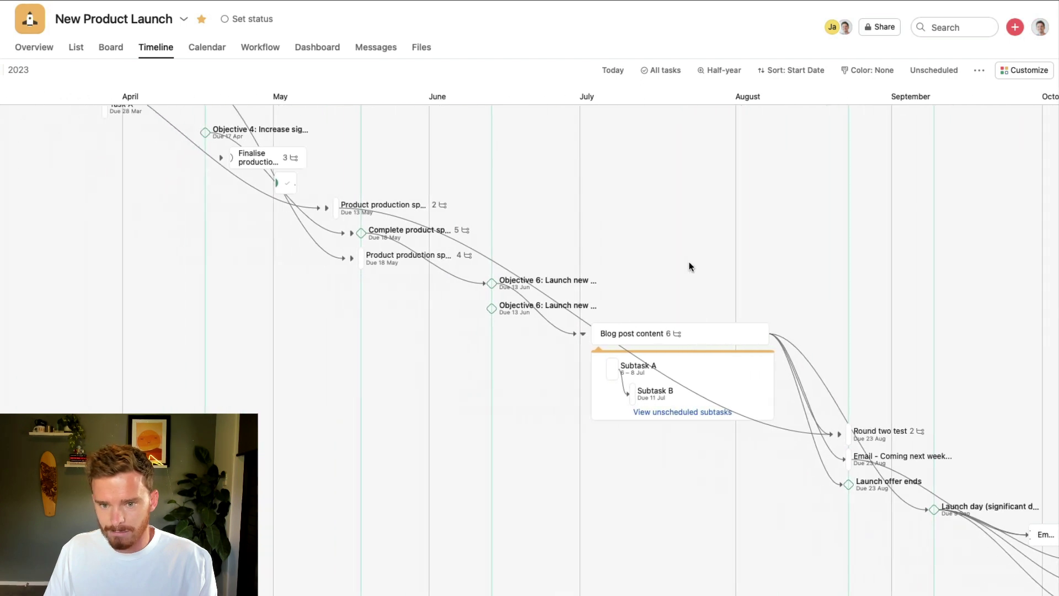
pyautogui.scroll(5, 687, 262)
pyautogui.scroll(-1, 687, 263)
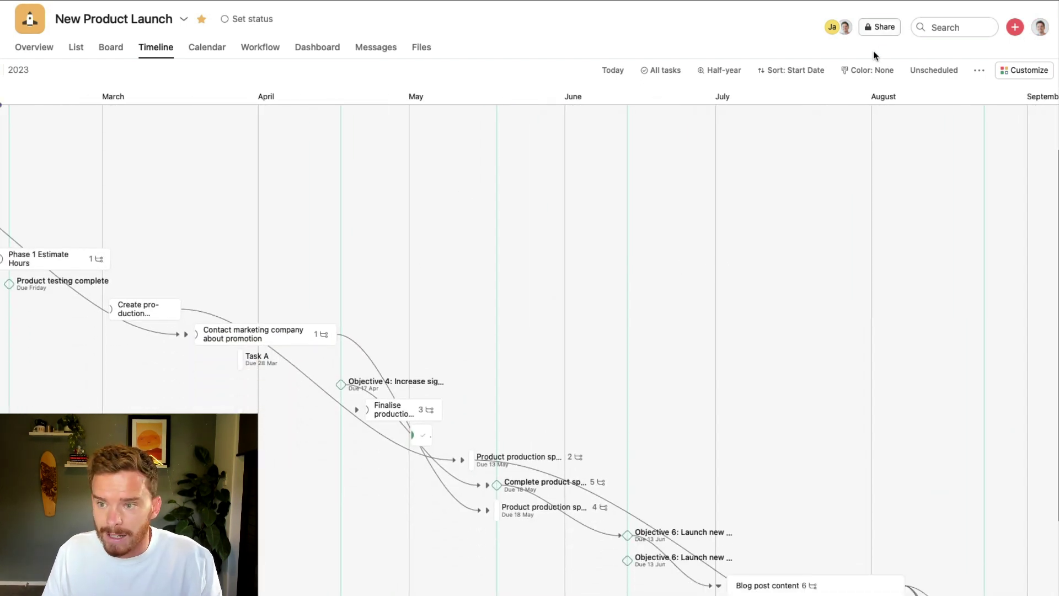
pyautogui.click(877, 74)
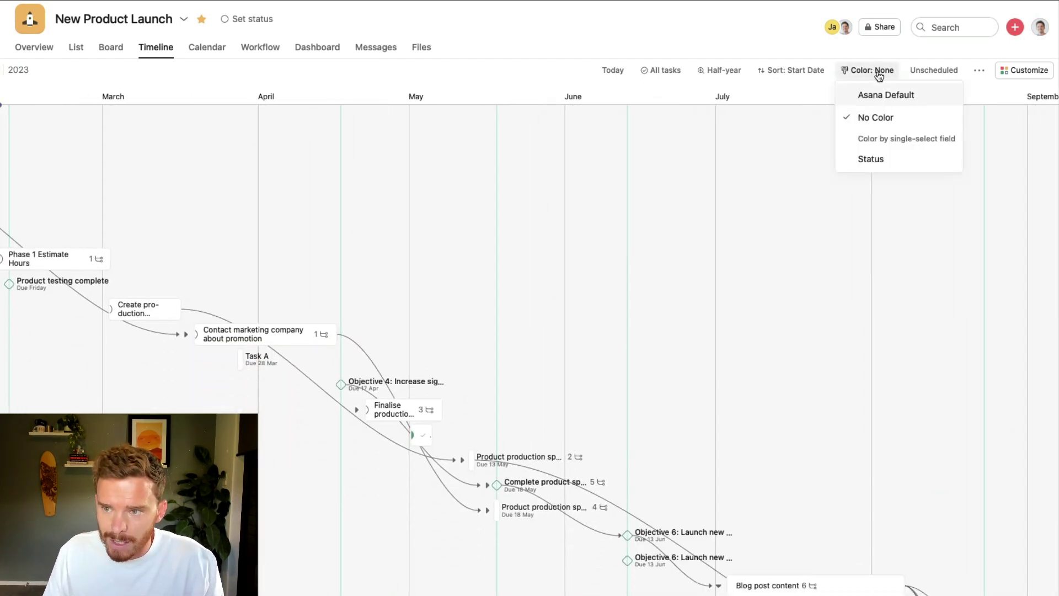
pyautogui.click(880, 165)
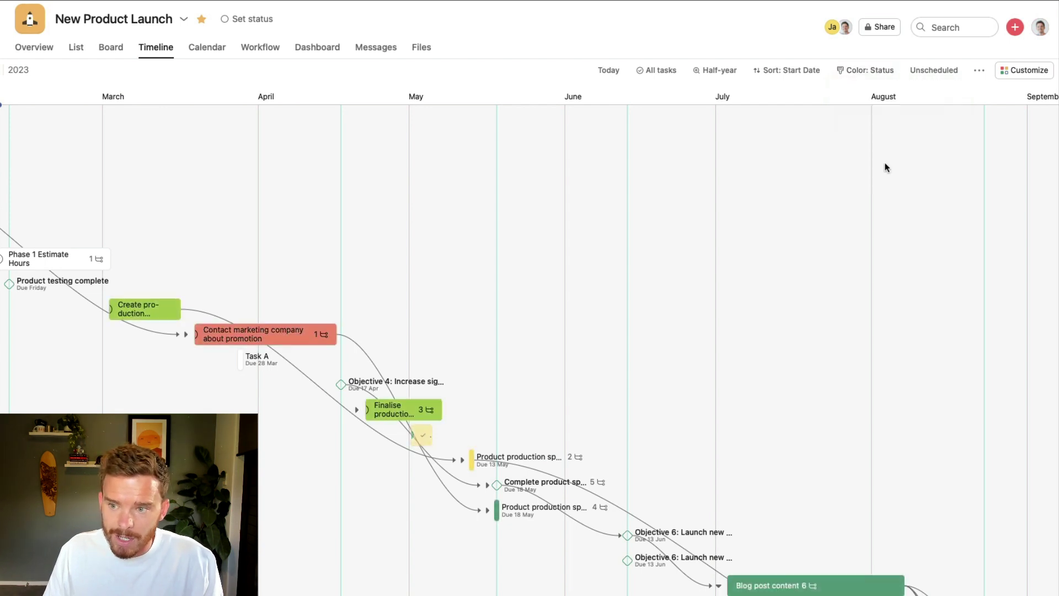
pyautogui.scroll(-3, 518, 275)
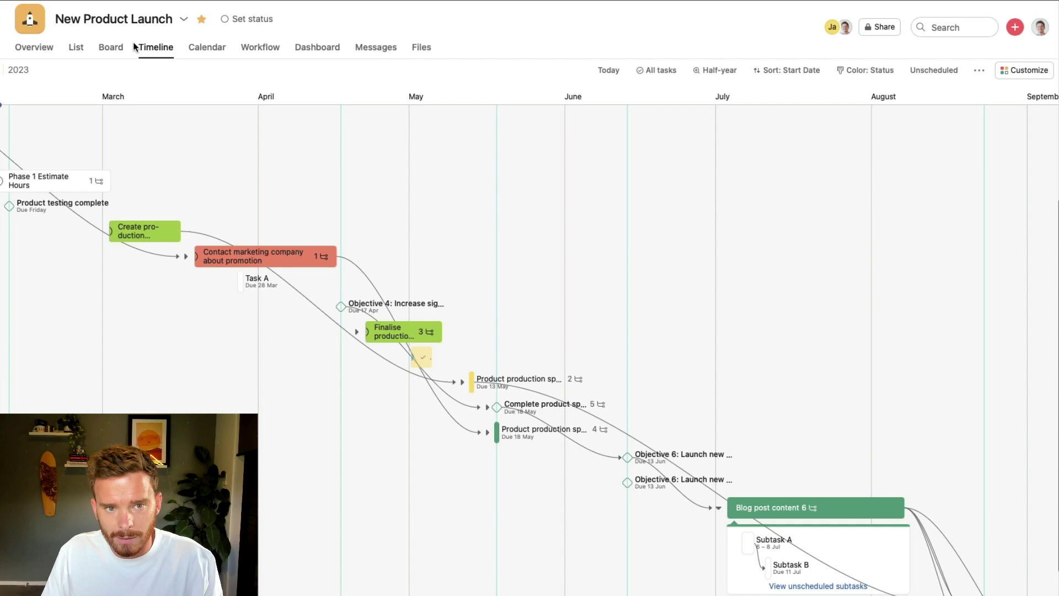
# Step: Review Write product specifications' Status values in List view, then return to the Timeline
pyautogui.click(77, 47)
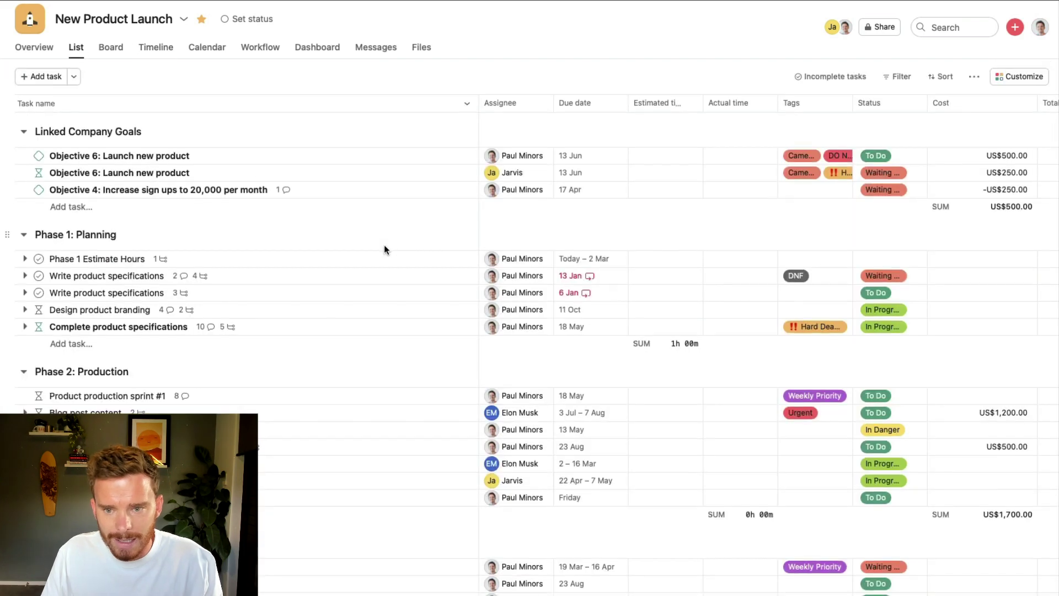
pyautogui.click(325, 275)
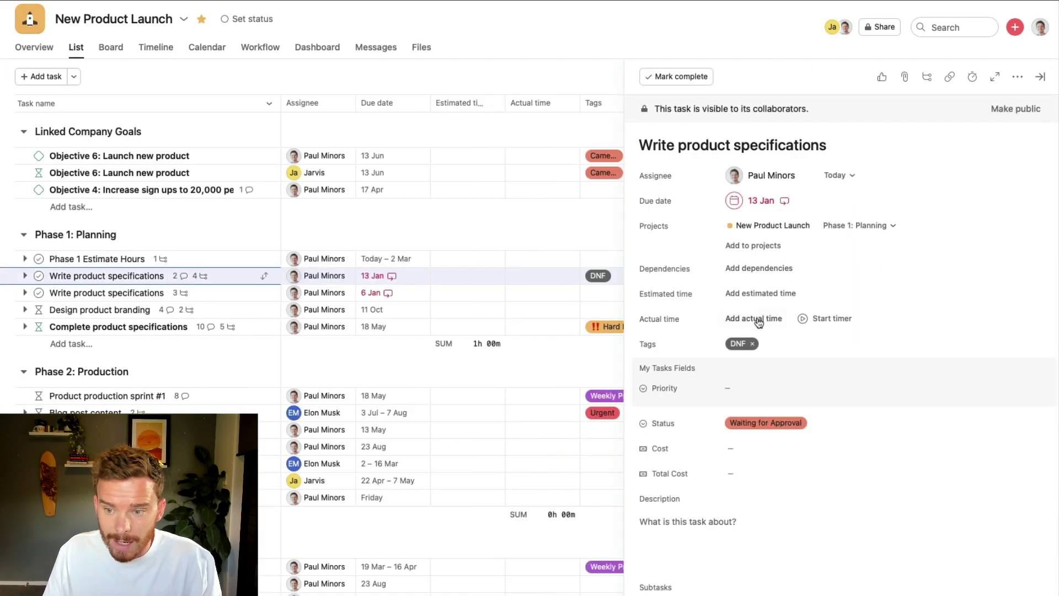
pyautogui.click(766, 423)
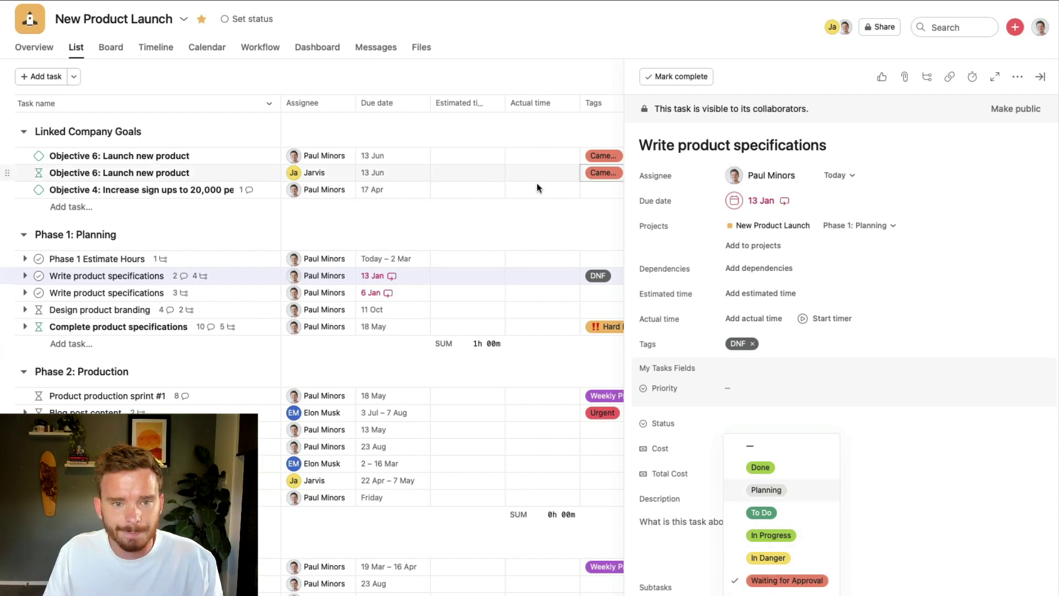
pyautogui.click(156, 47)
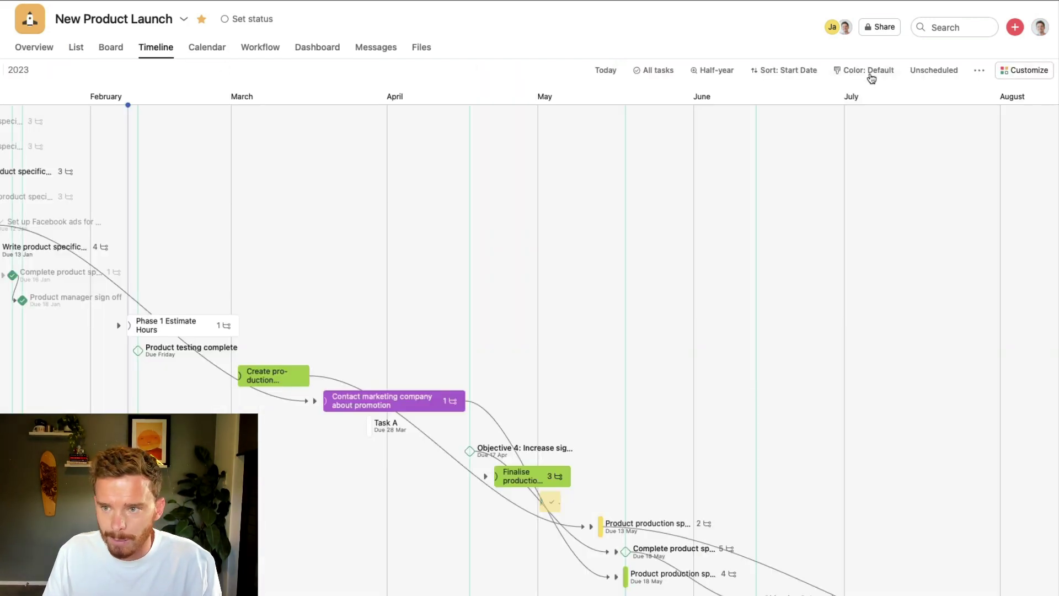
# Step: Switch bar colours to Status then Default, and review the Contact marketing company about promotion task
pyautogui.click(867, 70)
pyautogui.click(877, 161)
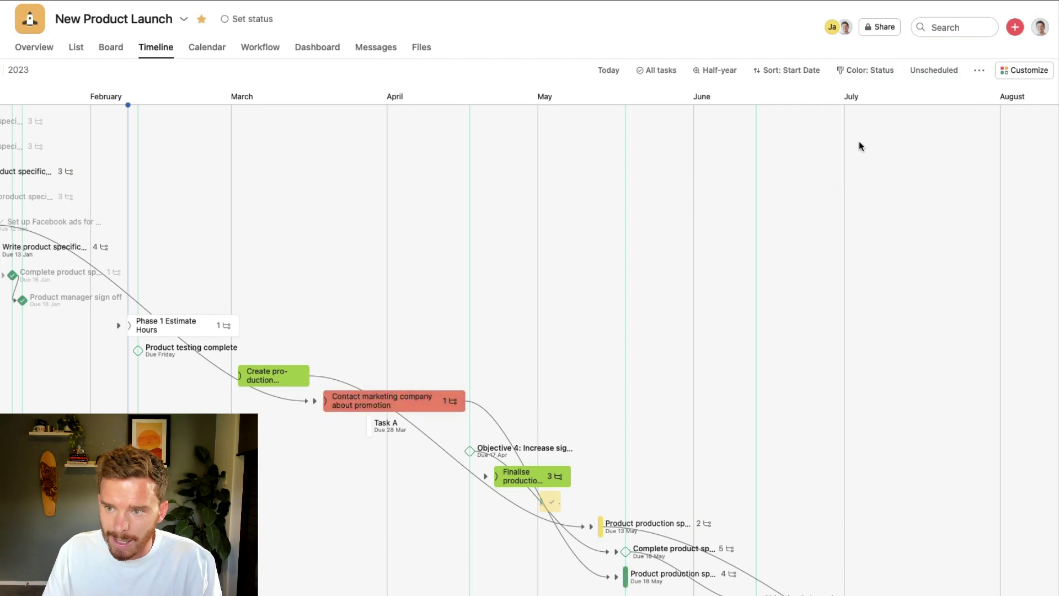
pyautogui.click(863, 77)
pyautogui.click(870, 95)
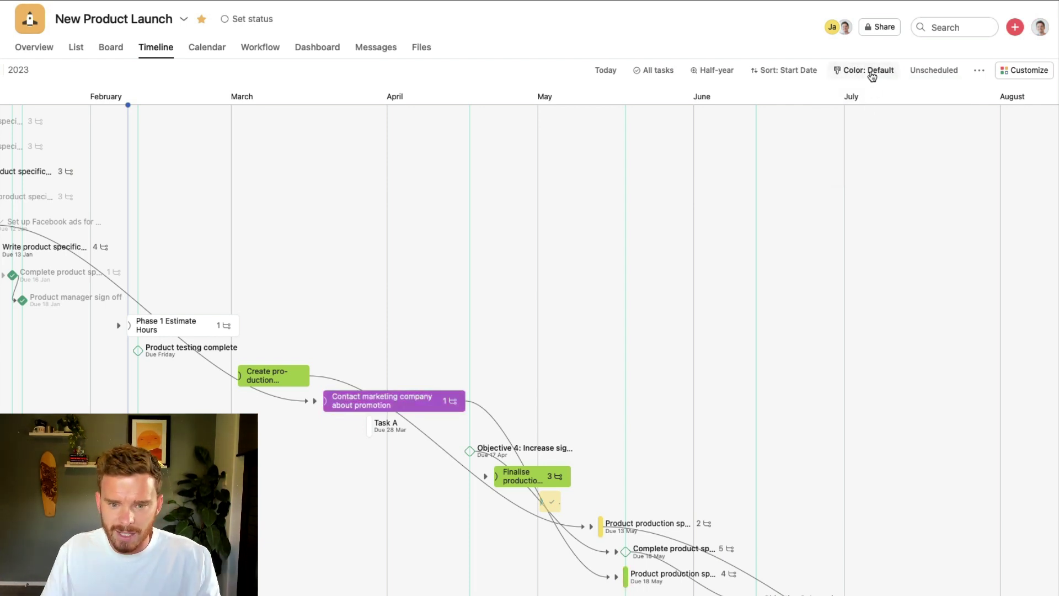
pyautogui.click(408, 401)
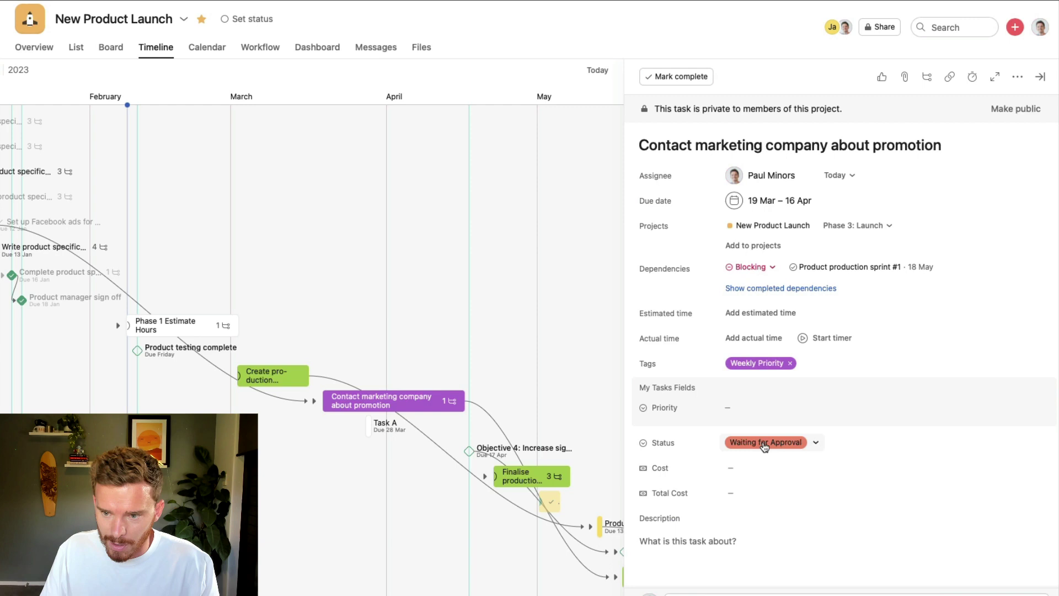
pyautogui.click(1040, 76)
# Step: Colour bars by Status again and scroll to show the dependency chain from January onward
pyautogui.click(869, 70)
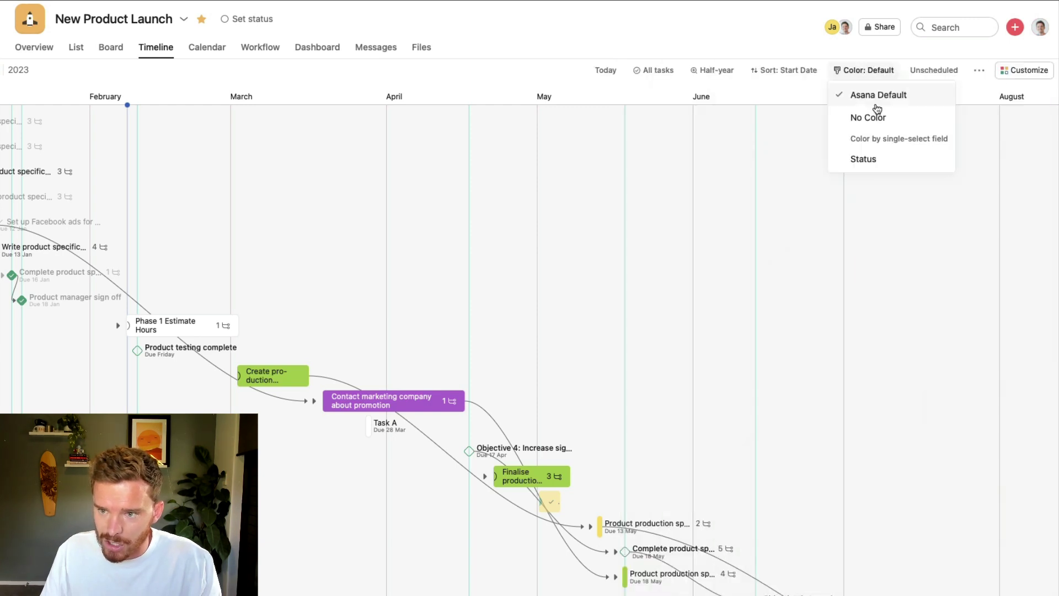
pyautogui.click(862, 162)
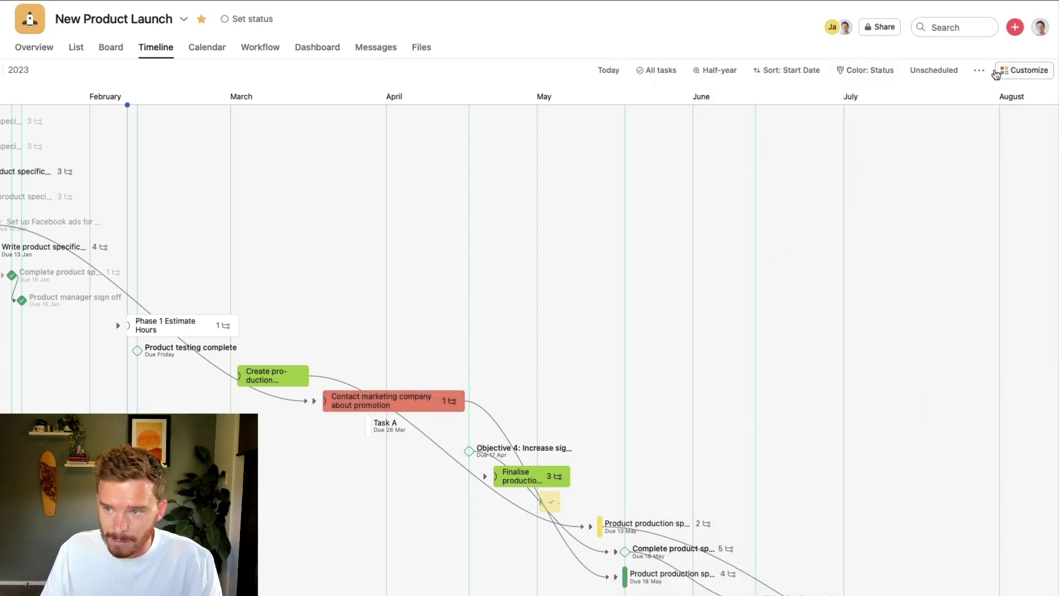
pyautogui.click(980, 70)
pyautogui.click(661, 442)
pyautogui.scroll(-3, 616, 439)
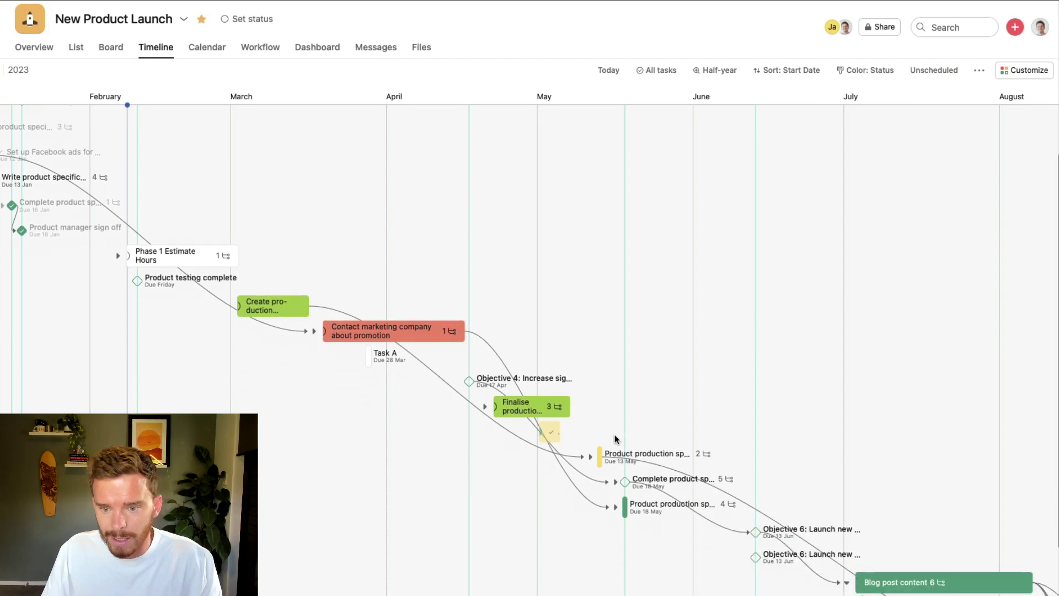
pyautogui.hscroll(-5, 618, 438)
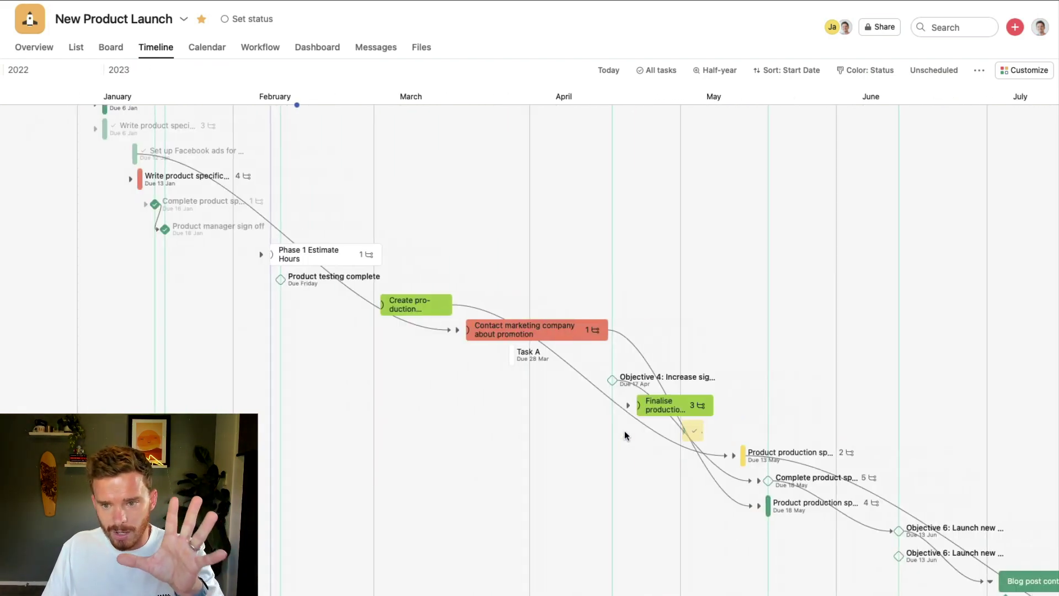
pyautogui.hscroll(3, 626, 436)
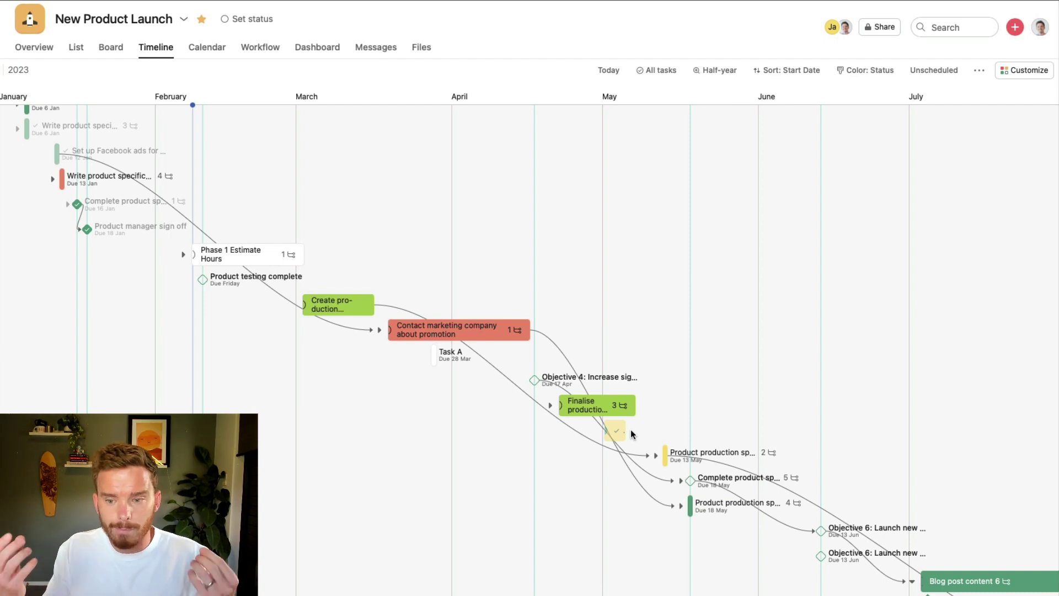
pyautogui.hscroll(-2, 630, 429)
pyautogui.scroll(2, 631, 429)
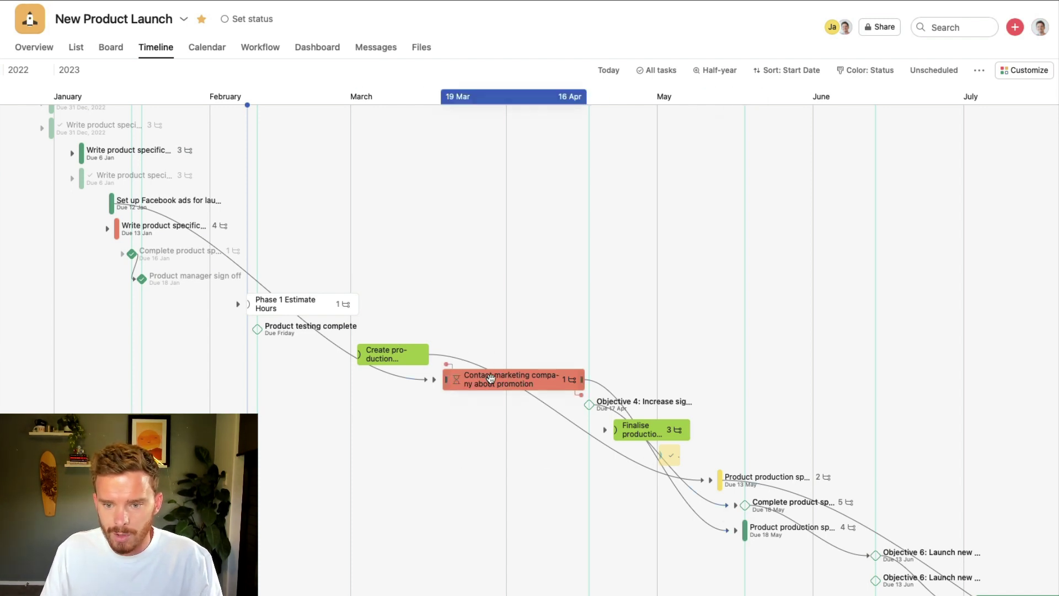
# Step: Open the Contact marketing company about promotion task and pan the timeline along its dependencies
pyautogui.click(525, 377)
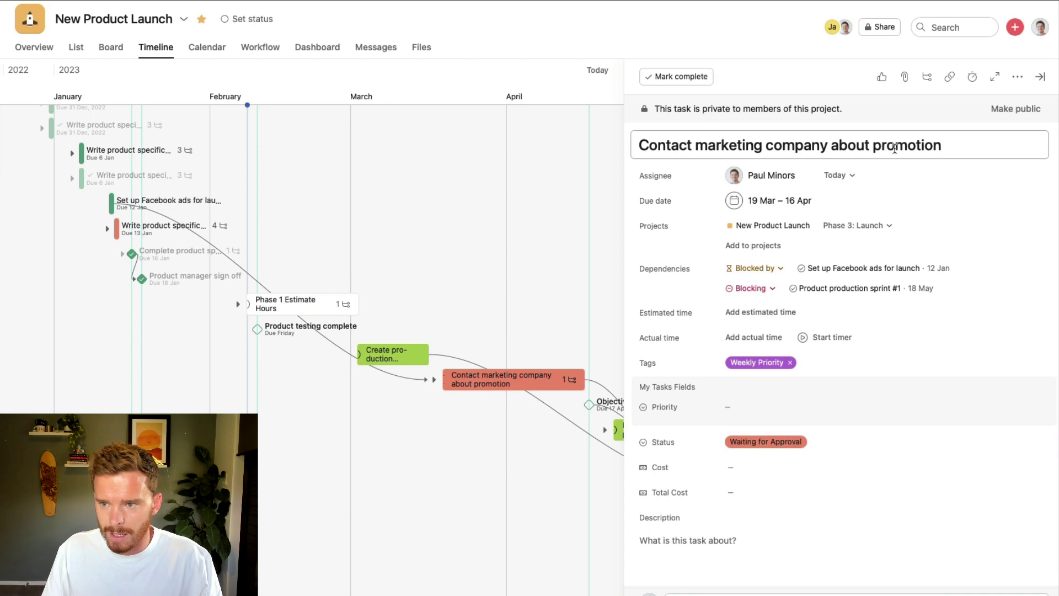
pyautogui.hscroll(5, 429, 300)
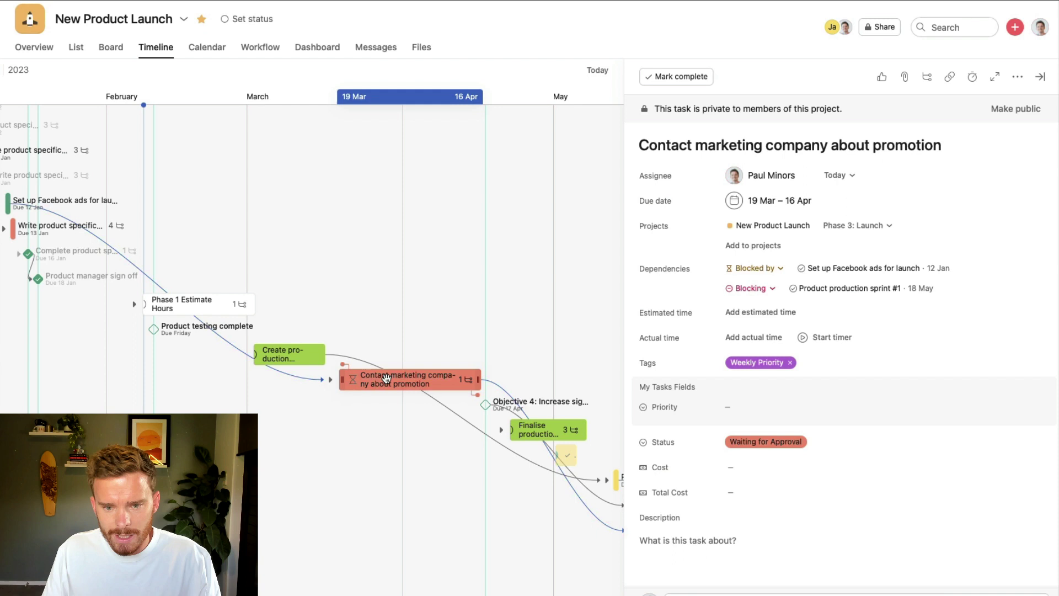
pyautogui.hscroll(-3, 331, 364)
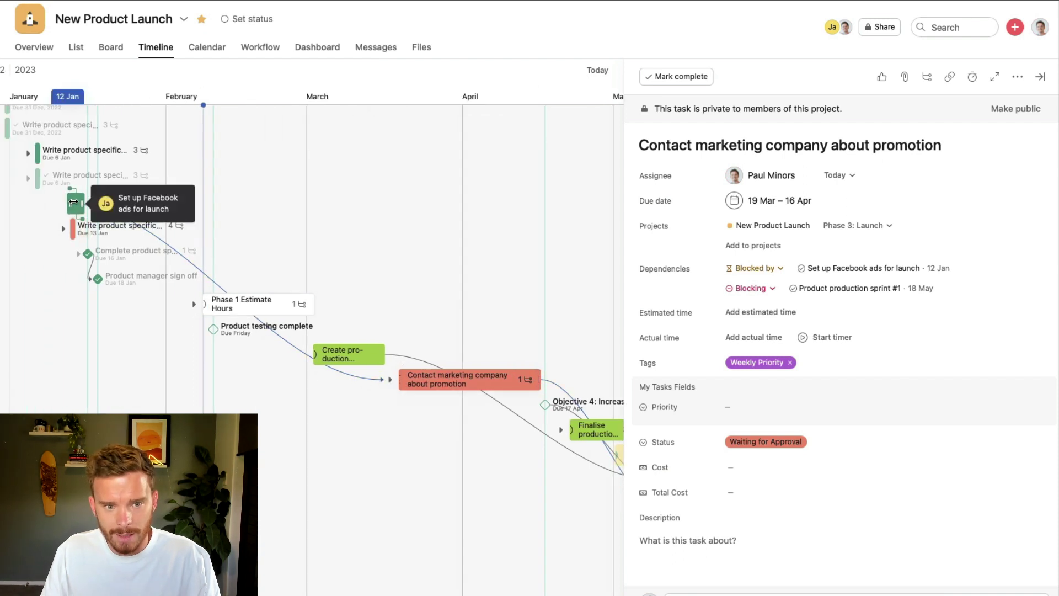
pyautogui.hscroll(2, 80, 205)
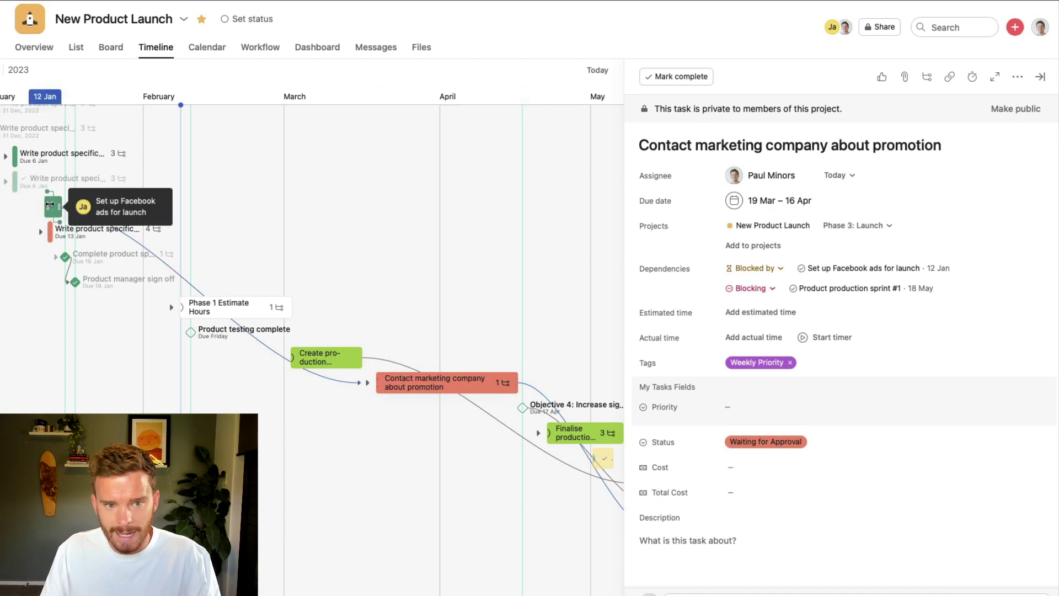
# Step: Step through Facebook ads setup, Contact marketing company, then Product production sprint #1 (due 18 May)
pyautogui.click(58, 210)
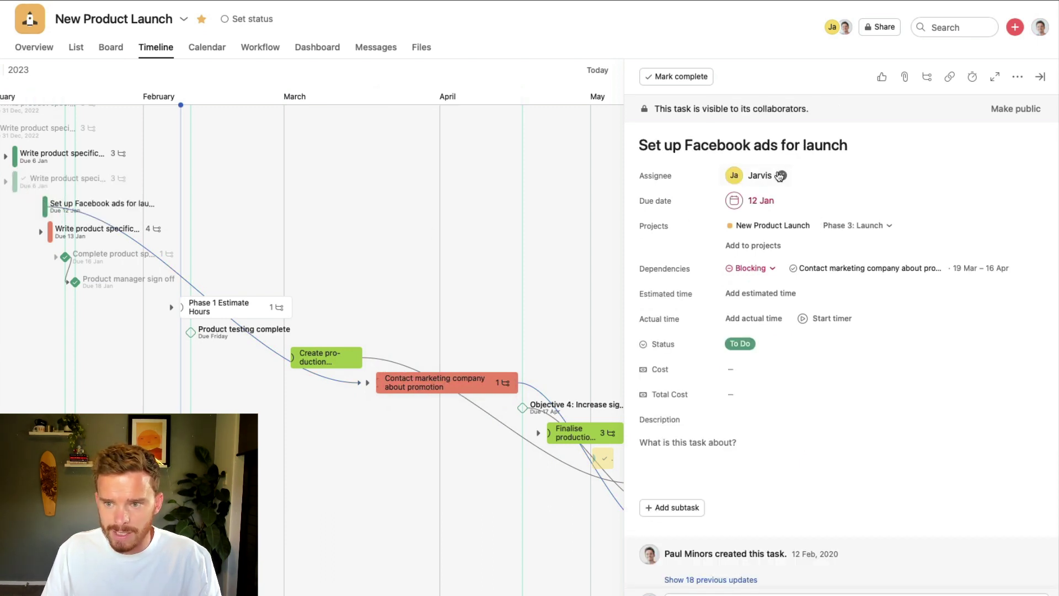
pyautogui.moveTo(763, 176)
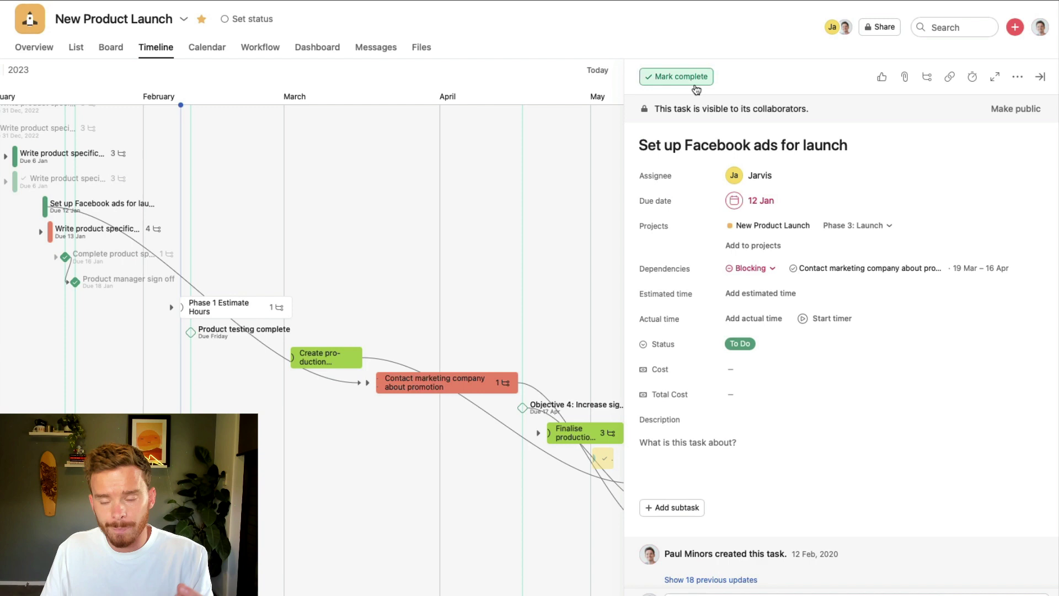
pyautogui.moveTo(53, 202)
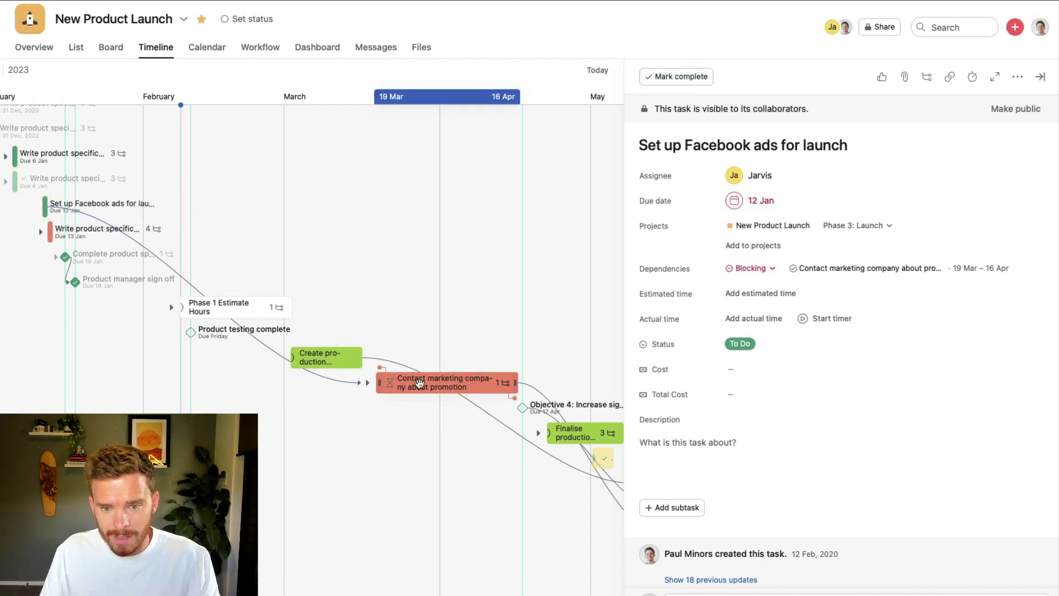
pyautogui.click(456, 376)
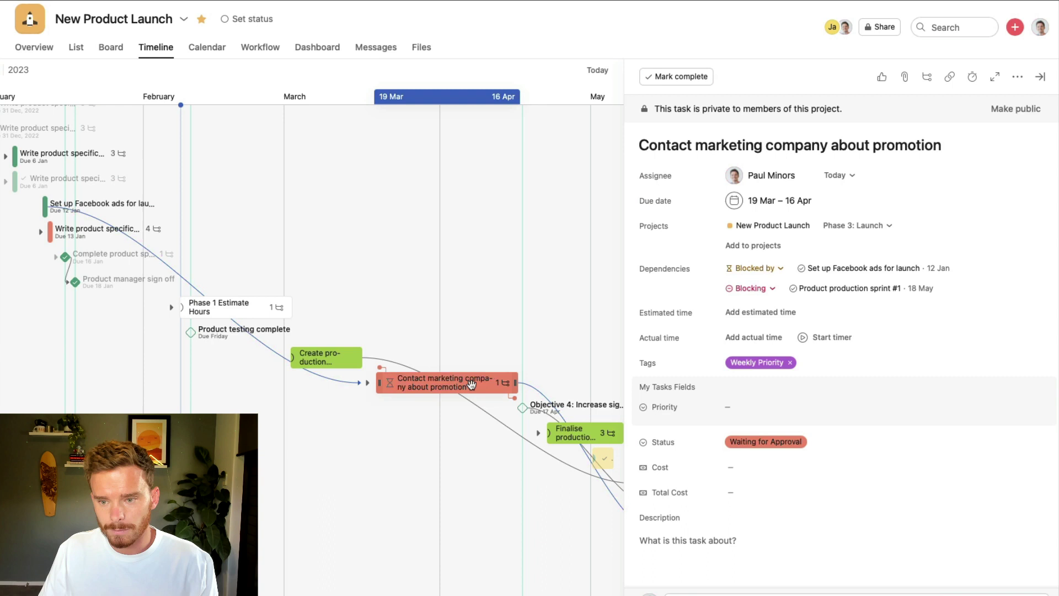
pyautogui.hscroll(5, 570, 366)
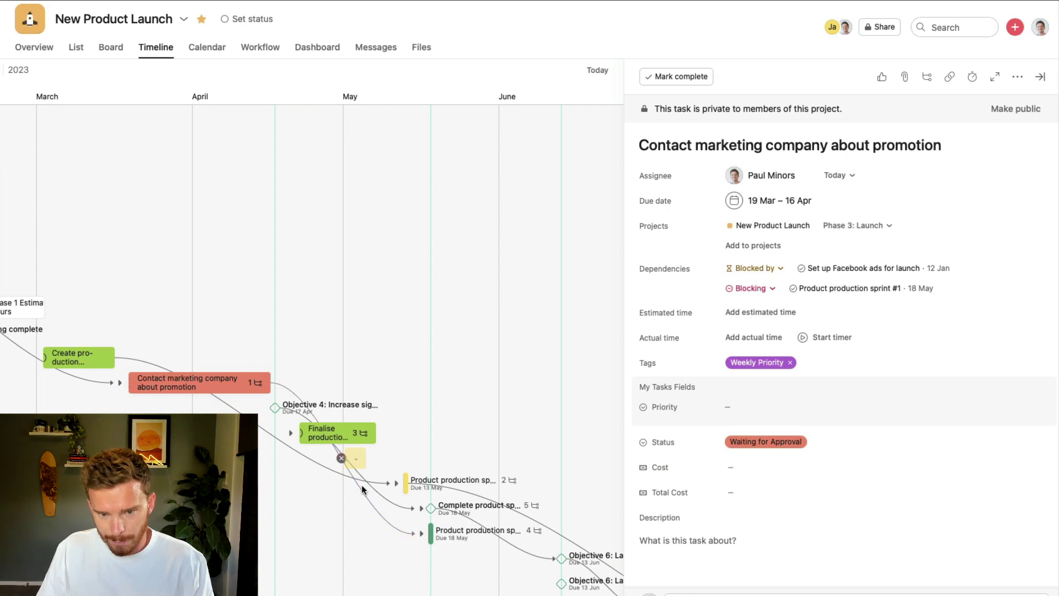
pyautogui.click(431, 533)
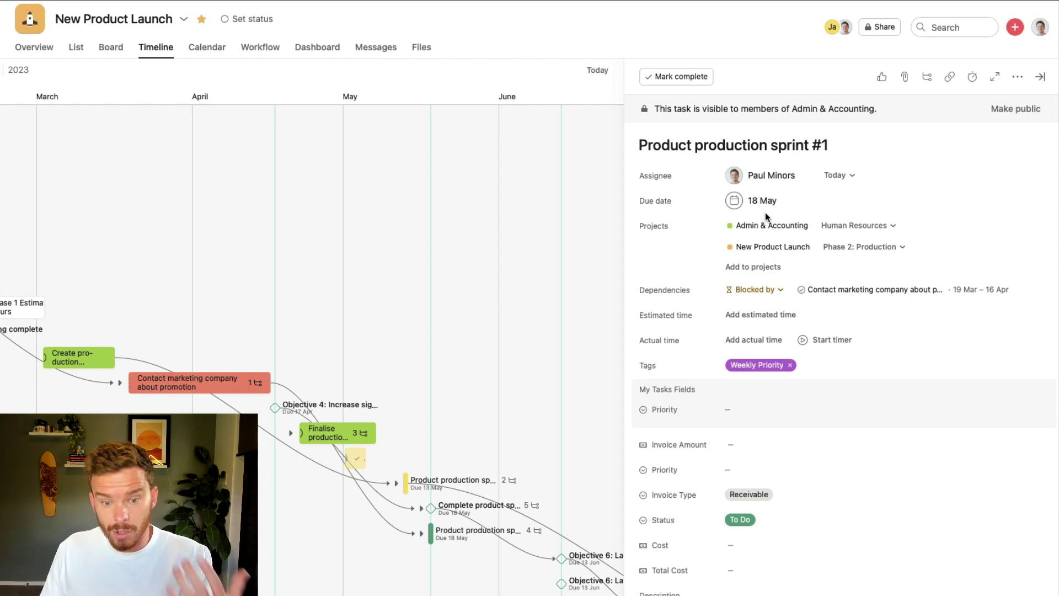
pyautogui.hscroll(-5, 174, 262)
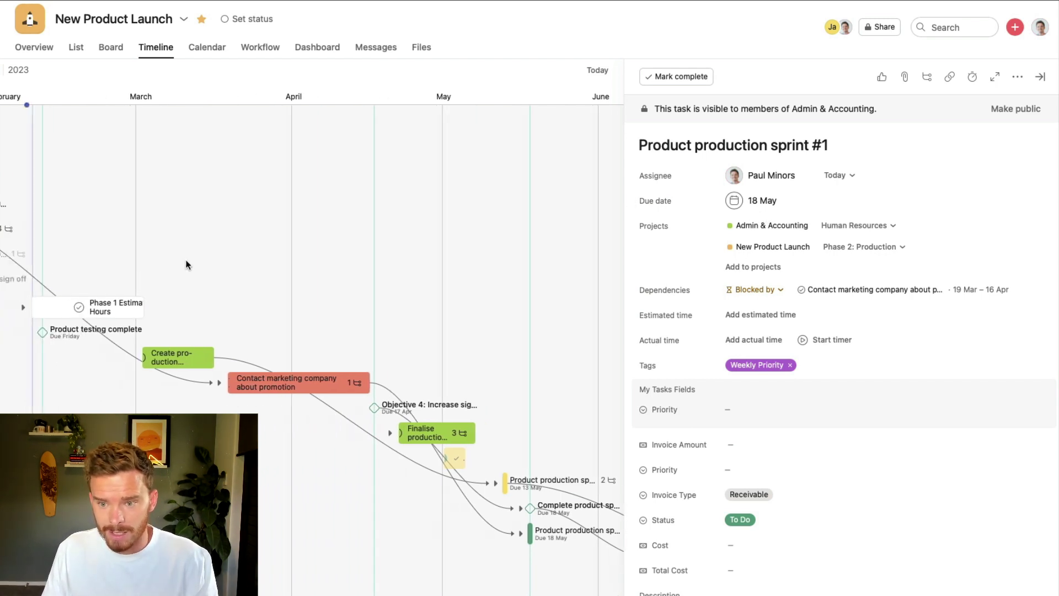
# Step: Drag a dependency onto Create production schedule, then remove its Product testing complete blocker
pyautogui.click(1041, 77)
pyautogui.hscroll(-5, 425, 335)
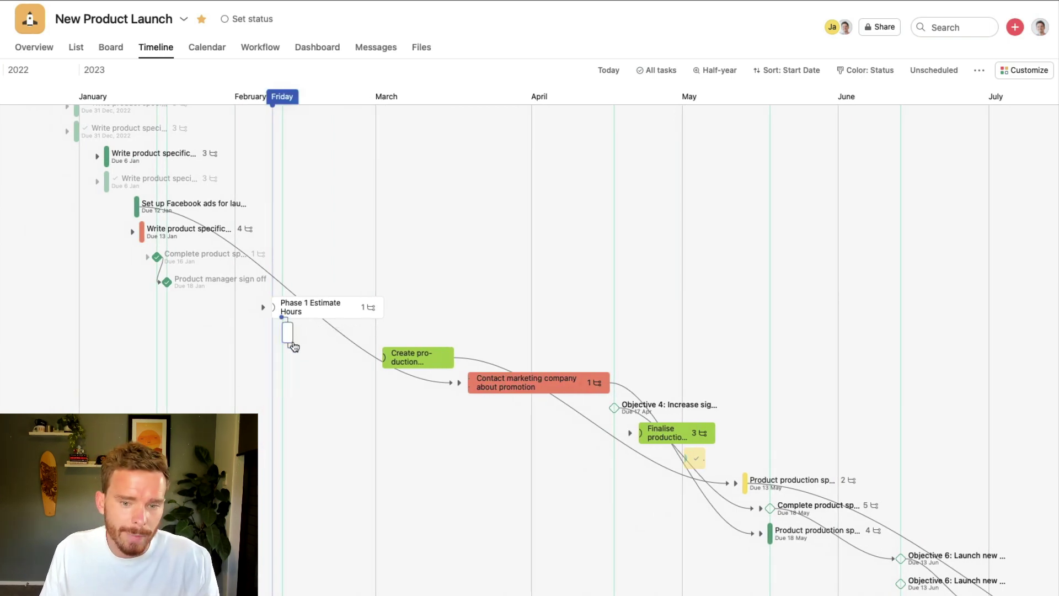
pyautogui.moveTo(296, 350); pyautogui.dragTo(398, 358)
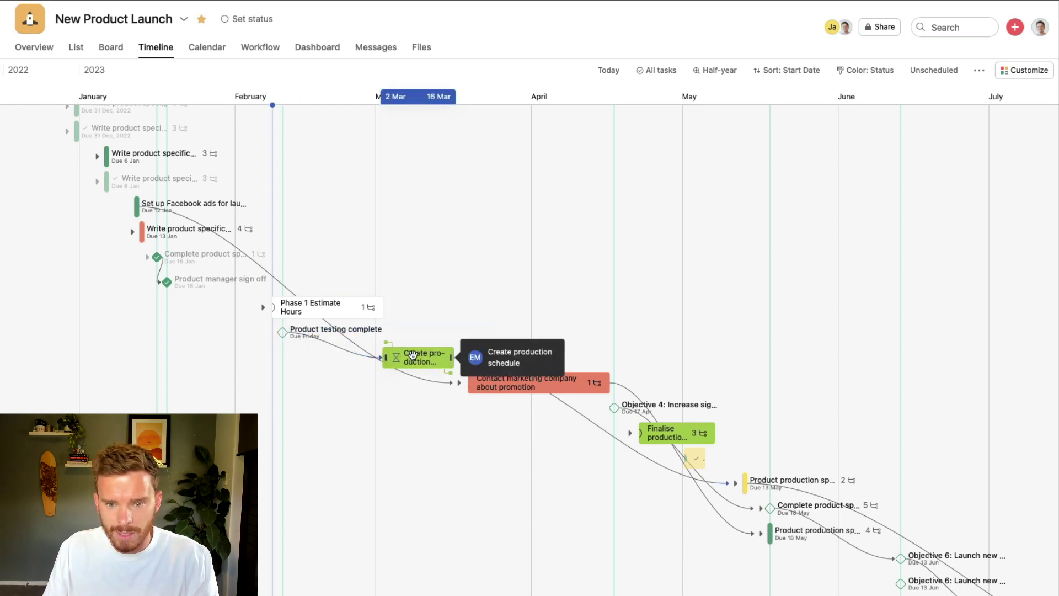
pyautogui.click(420, 357)
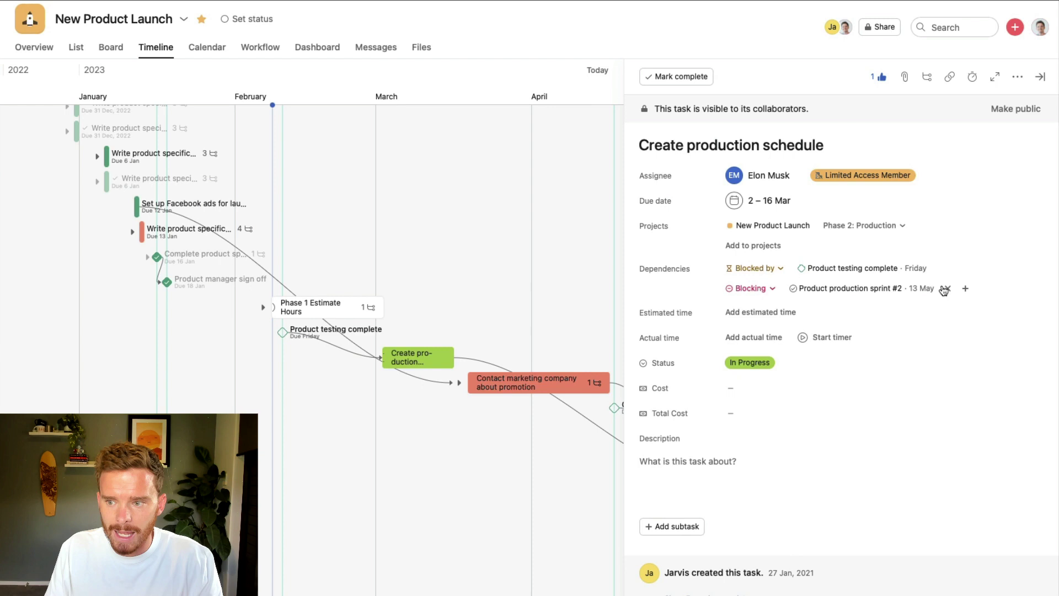
pyautogui.click(947, 268)
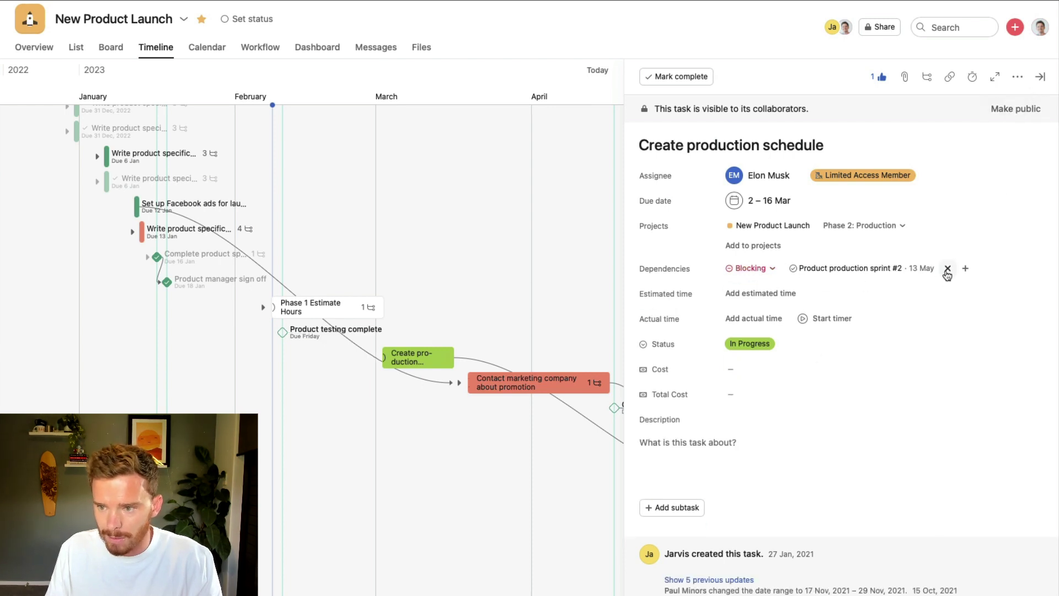
# Step: Close the Create production schedule details and show the timeline's ••• extra options
pyautogui.click(1041, 77)
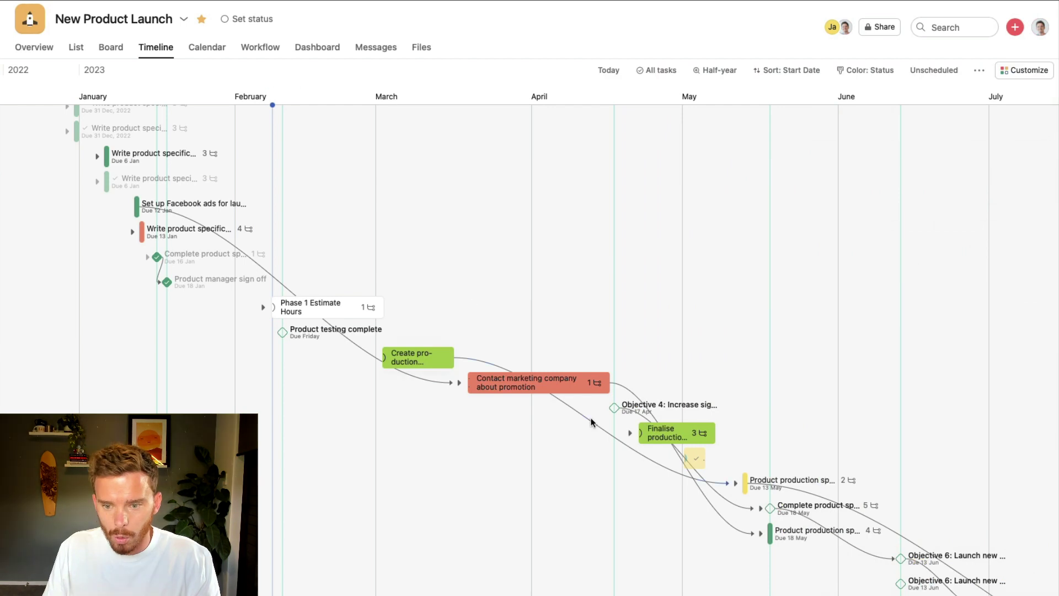
pyautogui.moveTo(591, 422)
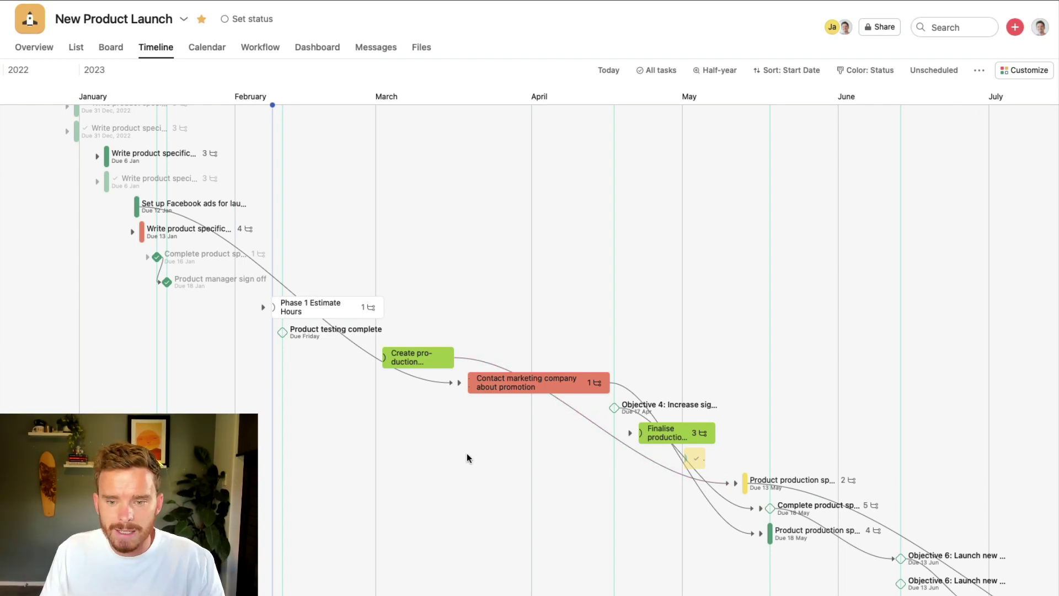
pyautogui.click(980, 70)
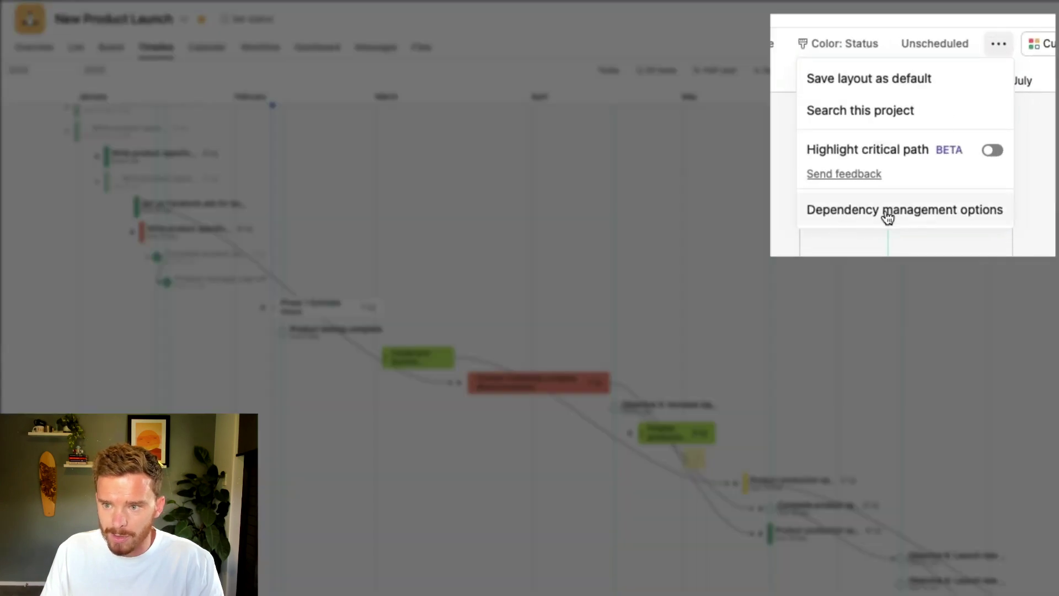
# Step: Set dependency date shifting to Maintain buffer, keep Weekend awareness on, and save
pyautogui.click(890, 216)
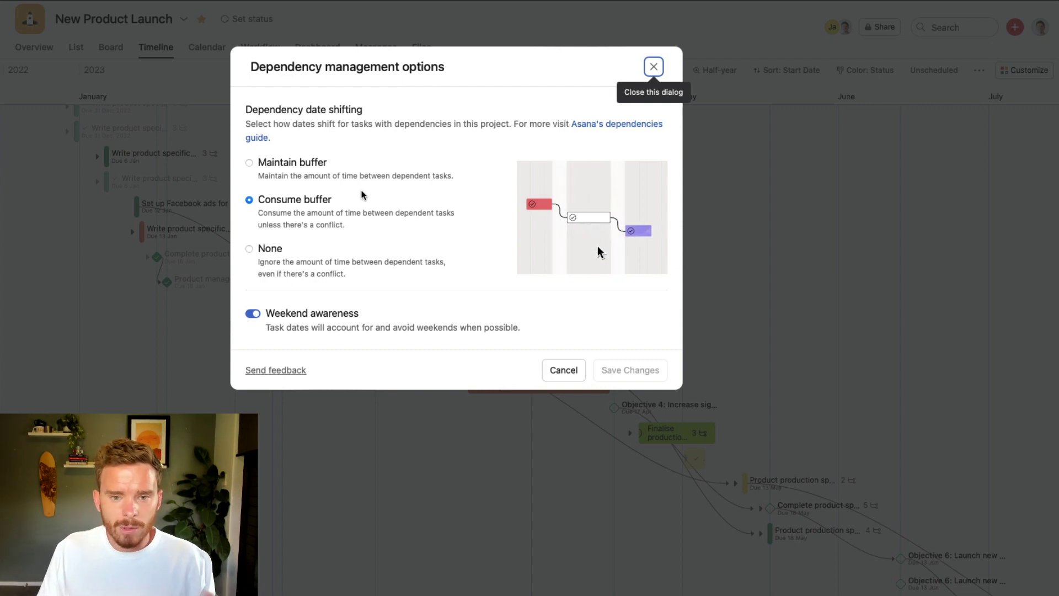
pyautogui.click(322, 172)
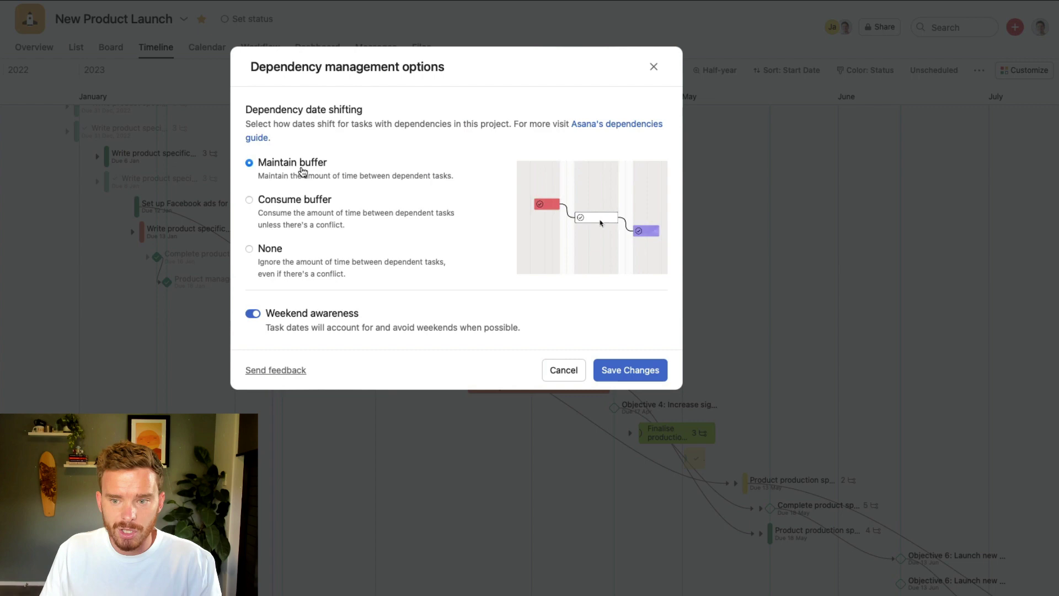
pyautogui.click(605, 368)
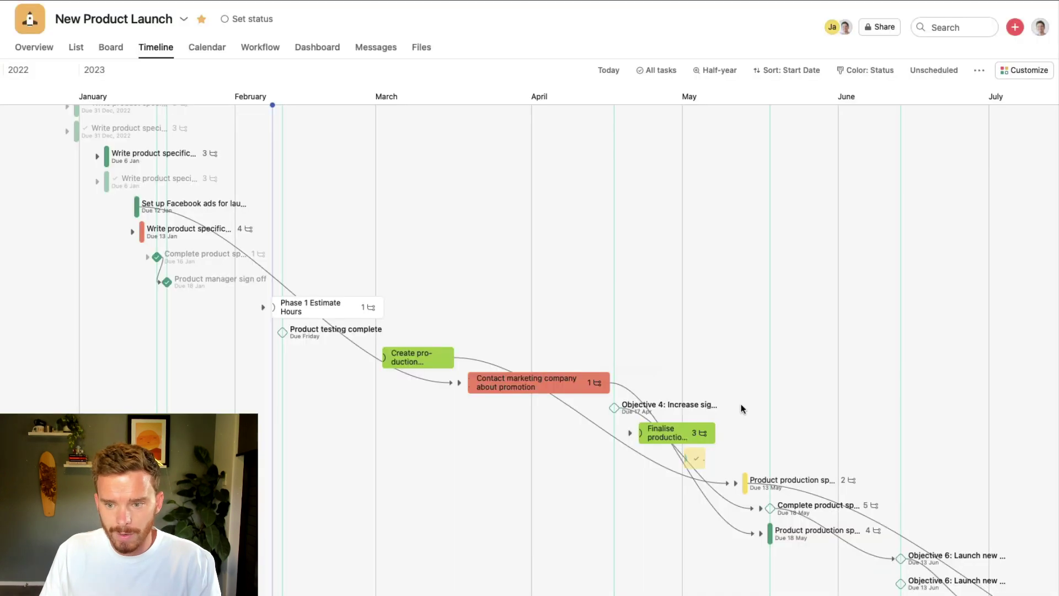
# Step: Drag the Launch day milestone from 9 Sep to 9 Nov, shifting its dependents to 24 Oct and 12 Dec
pyautogui.hscroll(10, 717, 375)
pyautogui.scroll(-5, 743, 373)
pyautogui.hscroll(10, 753, 366)
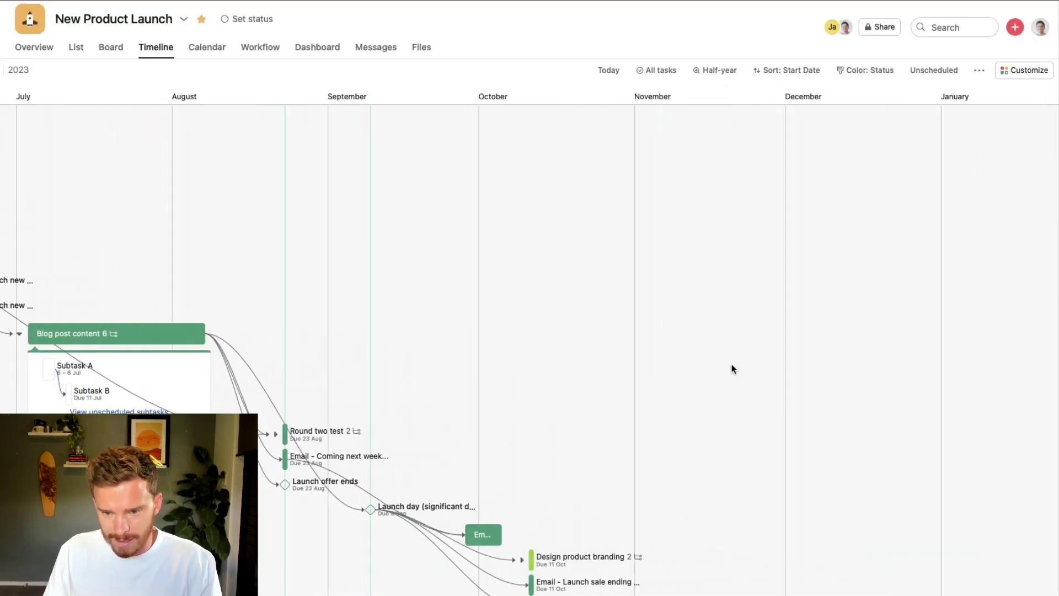
pyautogui.moveTo(370, 510); pyautogui.dragTo(521, 512)
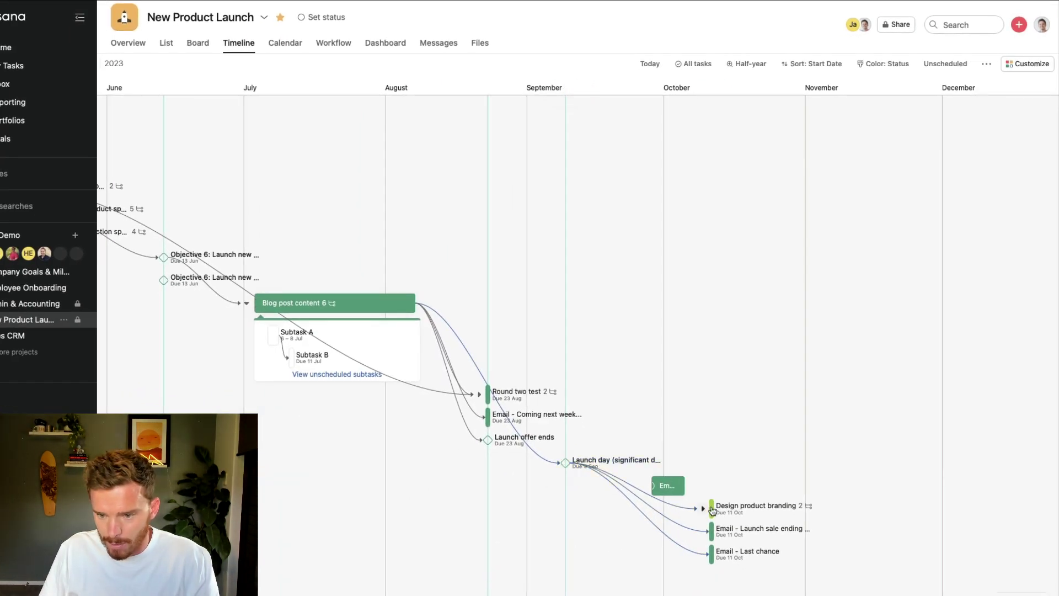
pyautogui.moveTo(712, 509); pyautogui.dragTo(715, 535)
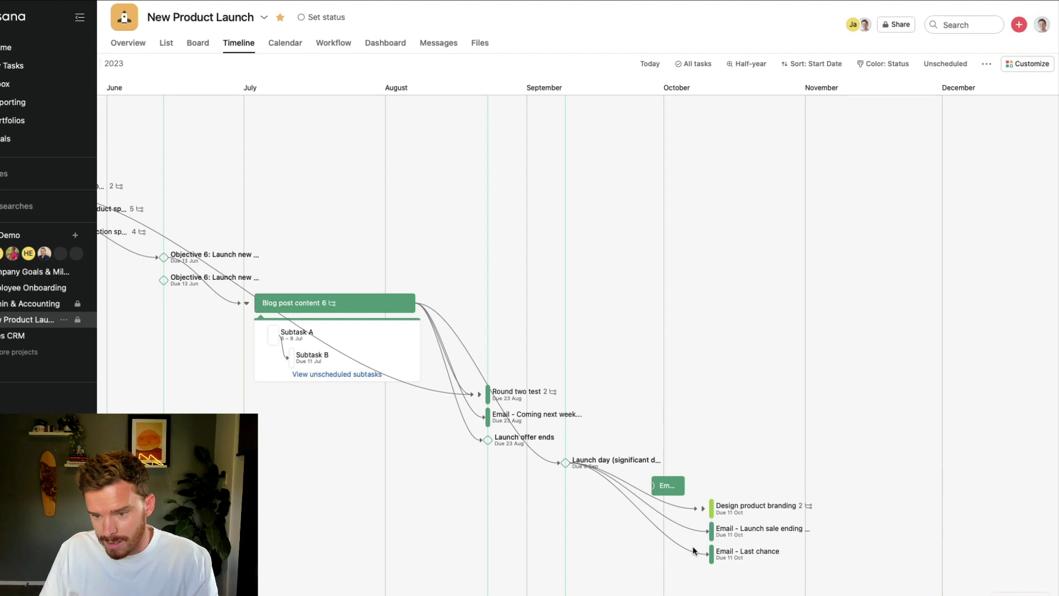
pyautogui.moveTo(566, 463); pyautogui.dragTo(844, 466)
pyautogui.hscroll(5, 829, 469)
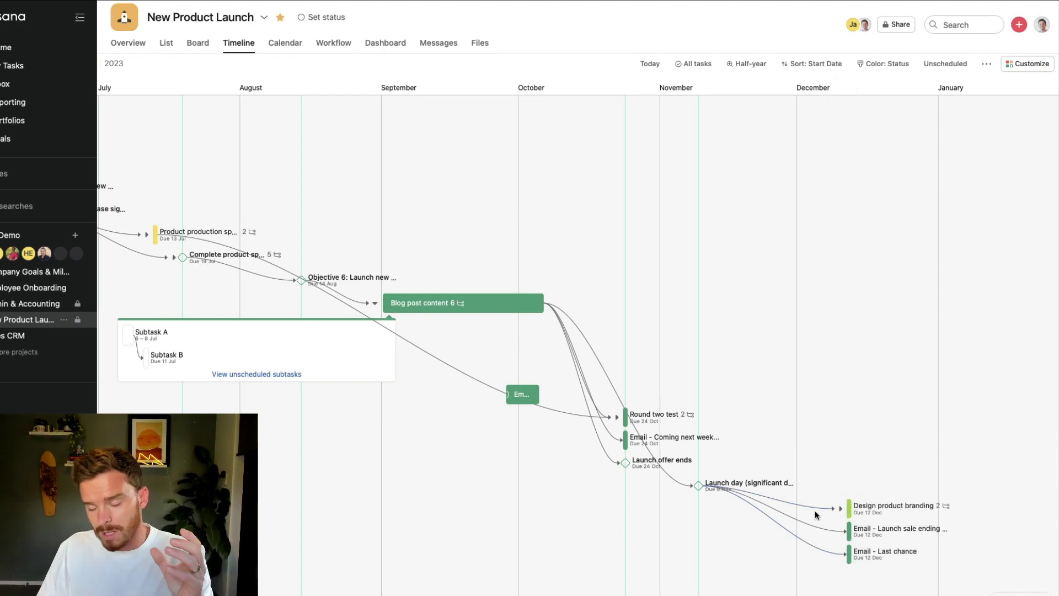
pyautogui.click(988, 64)
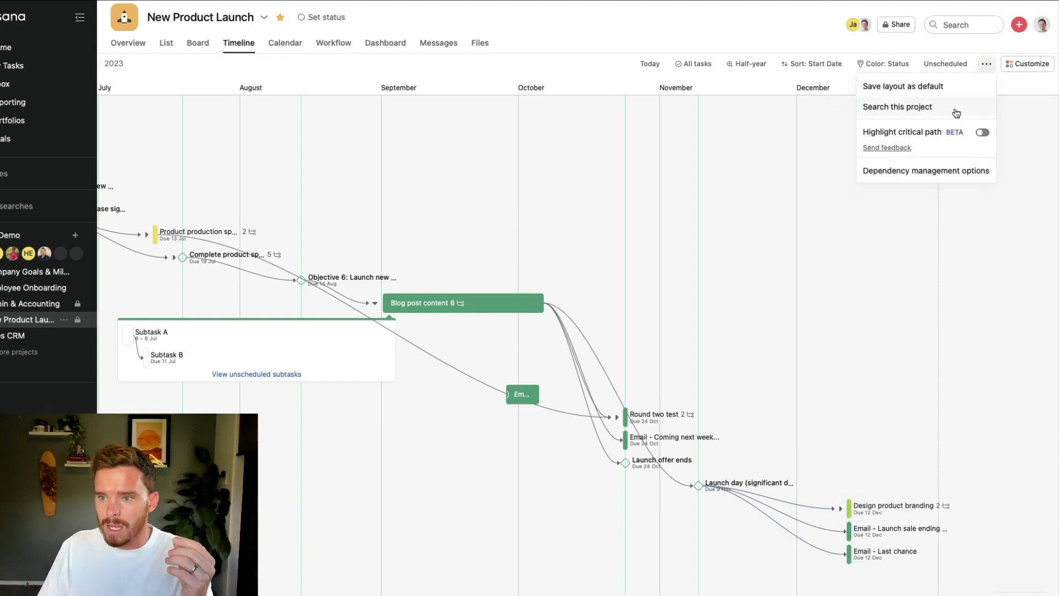
# Step: Switch dependency date shifting to Consume buffer and save the setting
pyautogui.click(930, 175)
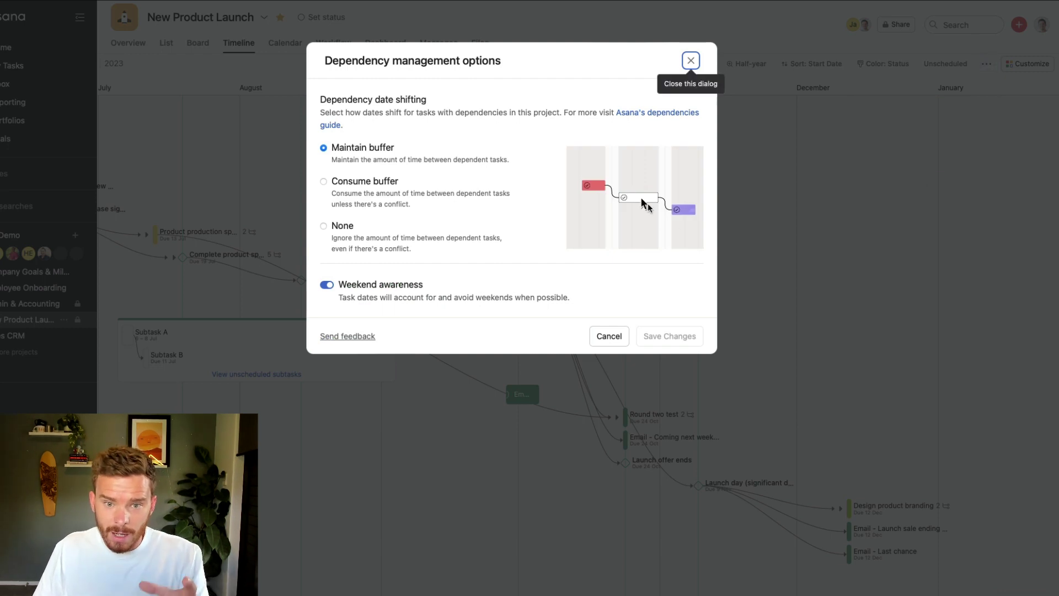
pyautogui.click(365, 196)
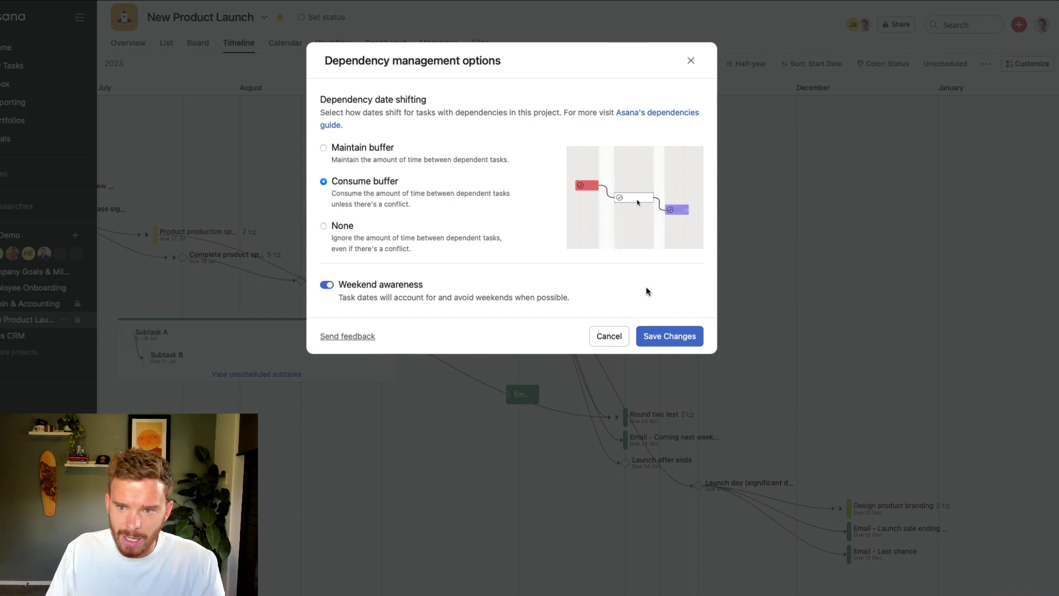
pyautogui.click(668, 336)
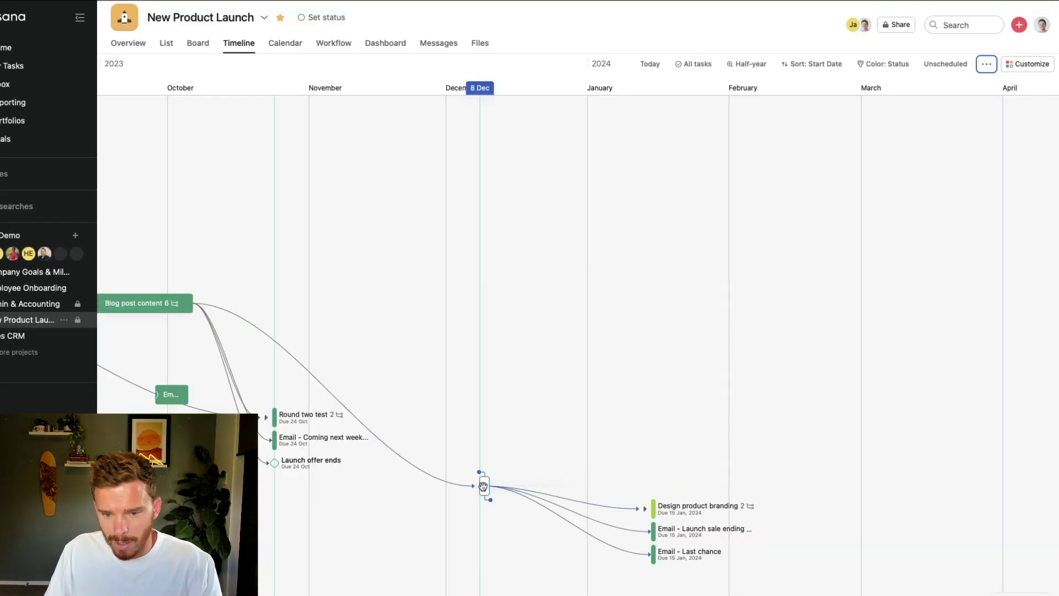
# Step: Drag Launch day later, then back to 27 Jan, and reopen the dependency management options
pyautogui.moveTo(482, 486); pyautogui.dragTo(751, 486)
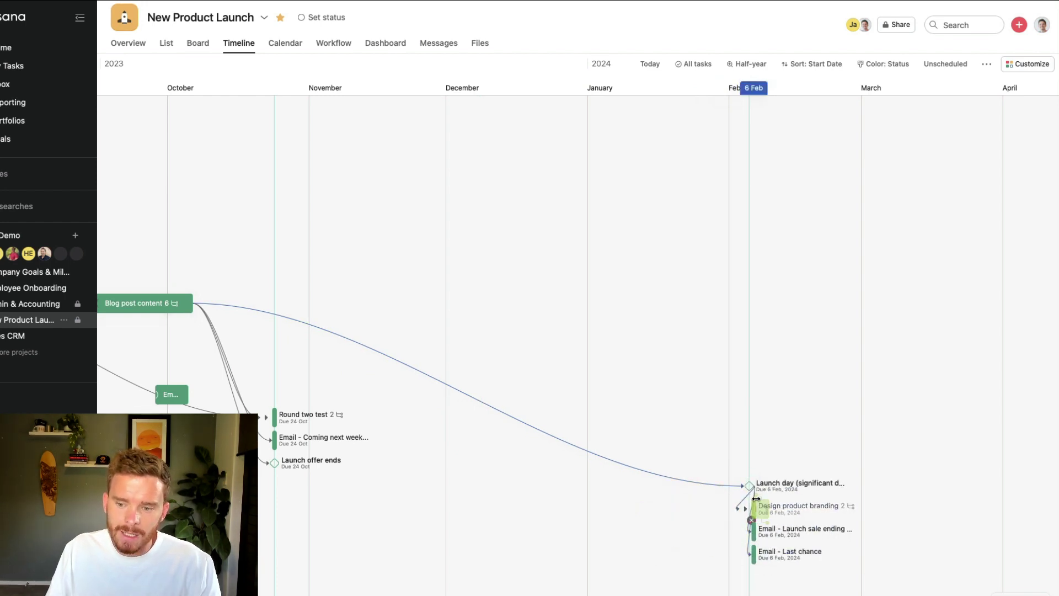
pyautogui.moveTo(750, 486); pyautogui.dragTo(654, 486)
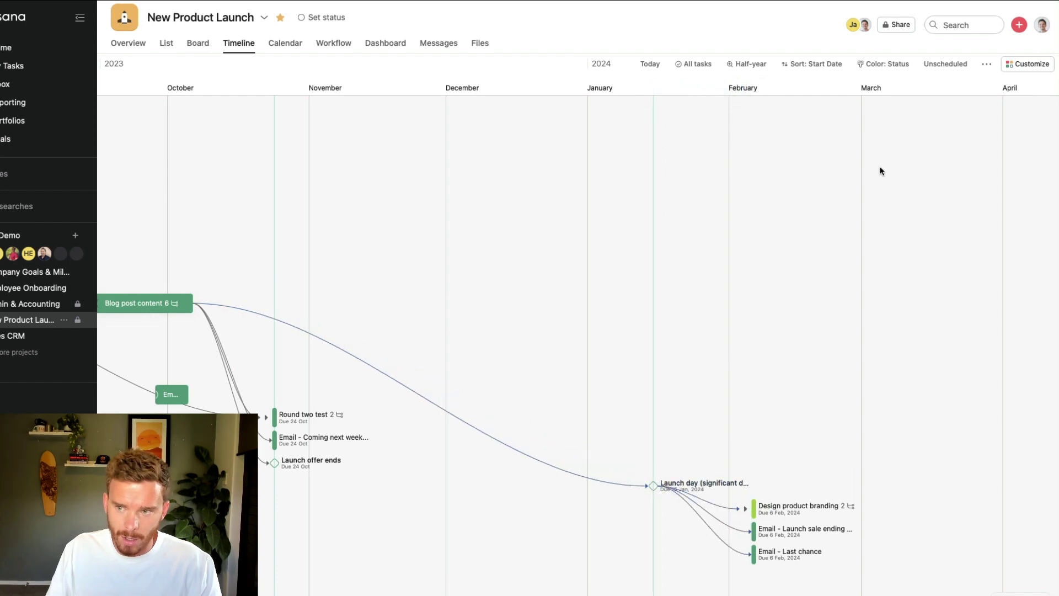
pyautogui.click(987, 65)
pyautogui.click(932, 166)
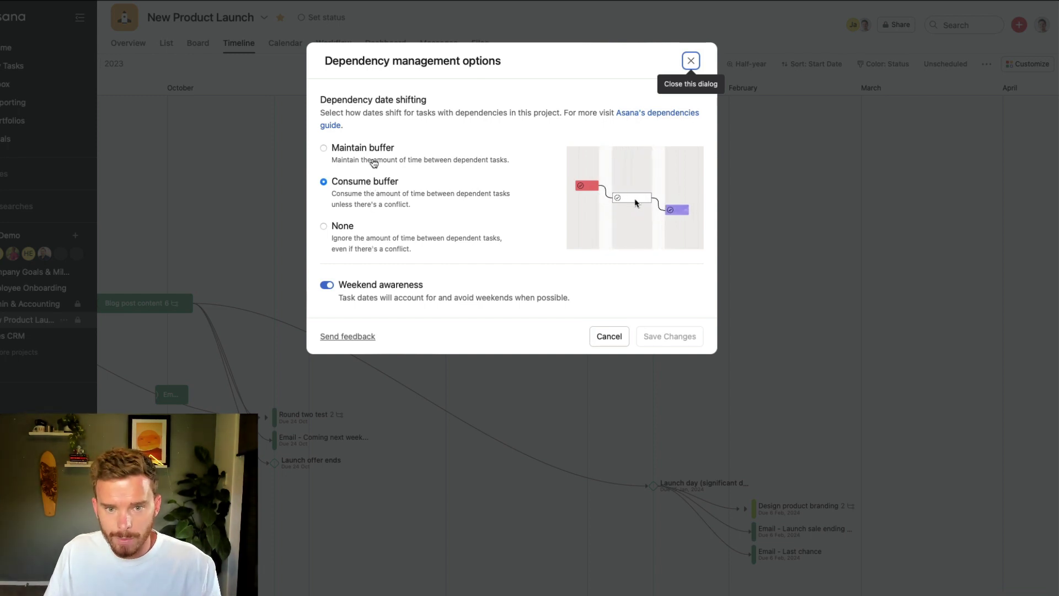
# Step: Set dependency date shifting to None and close the dependency options dialog
pyautogui.click(344, 226)
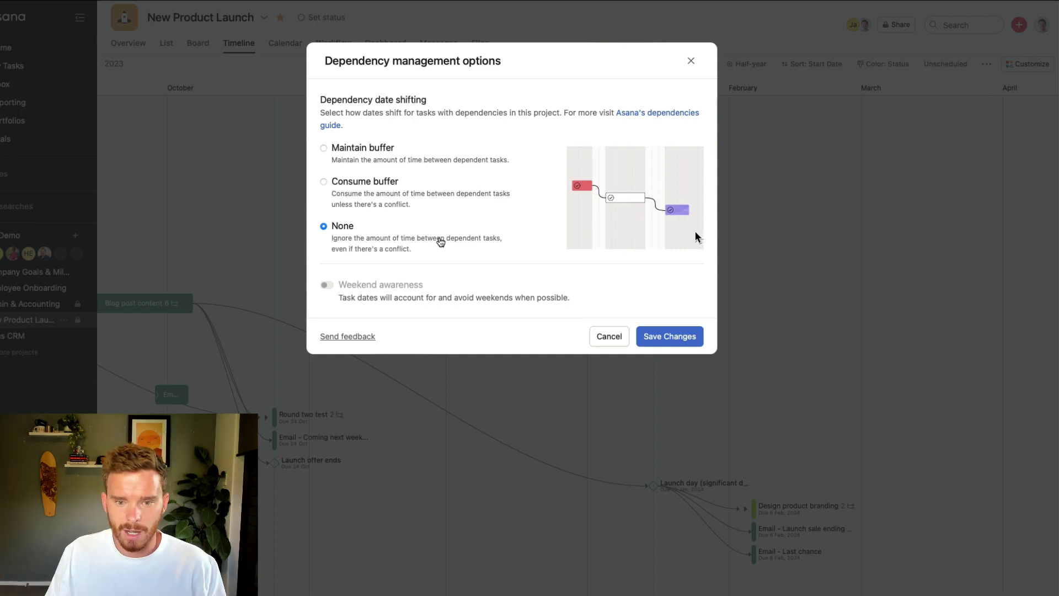
pyautogui.click(670, 336)
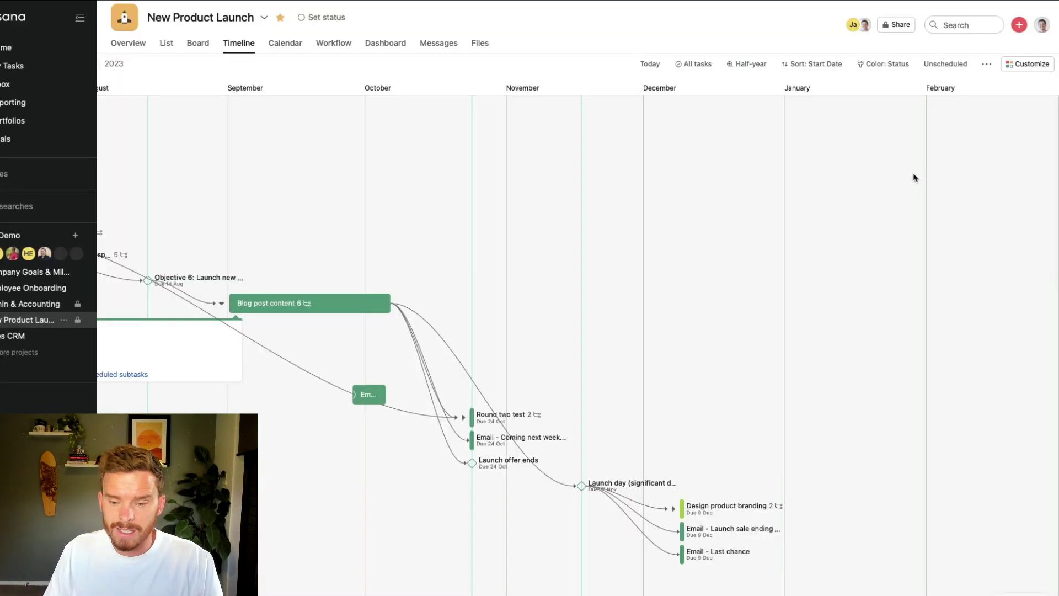
# Step: Turn on Highlight critical path so the dependency chain is drawn in orange
pyautogui.click(987, 64)
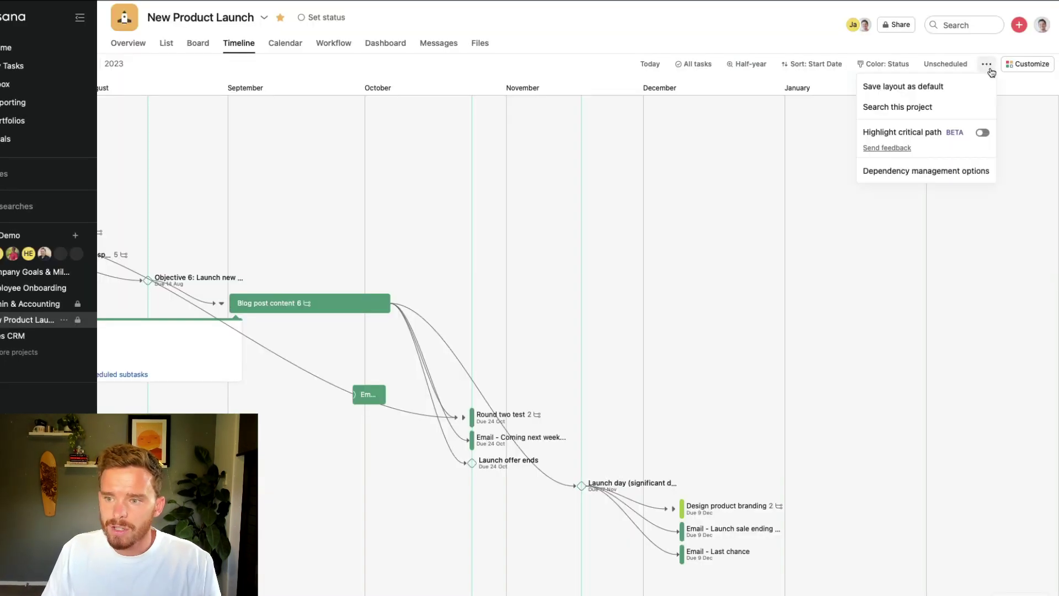
pyautogui.click(982, 134)
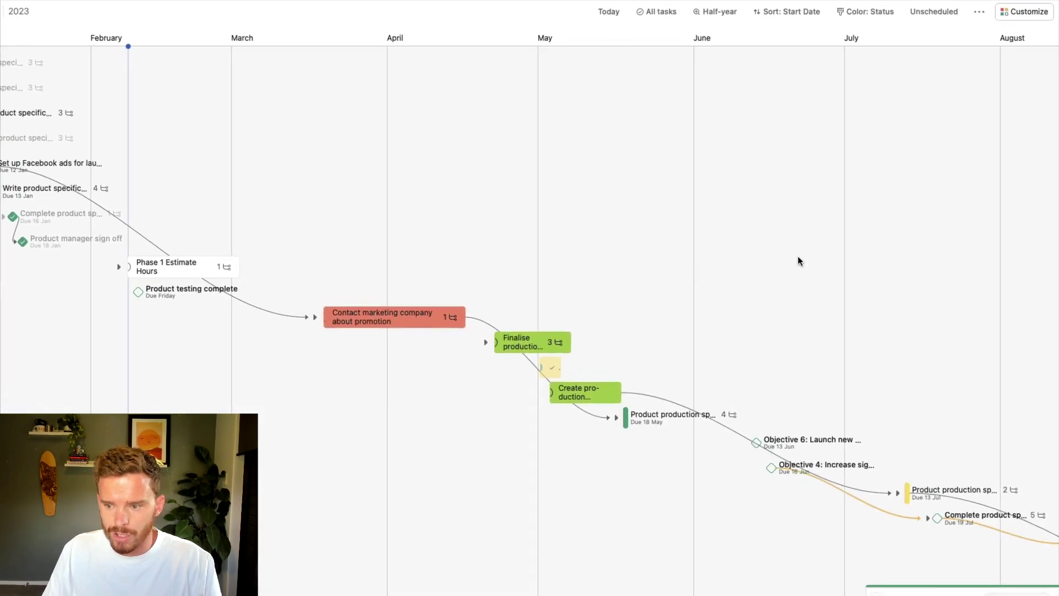
pyautogui.hscroll(5, 828, 292)
pyautogui.hscroll(10, 772, 244)
pyautogui.scroll(-5, 764, 217)
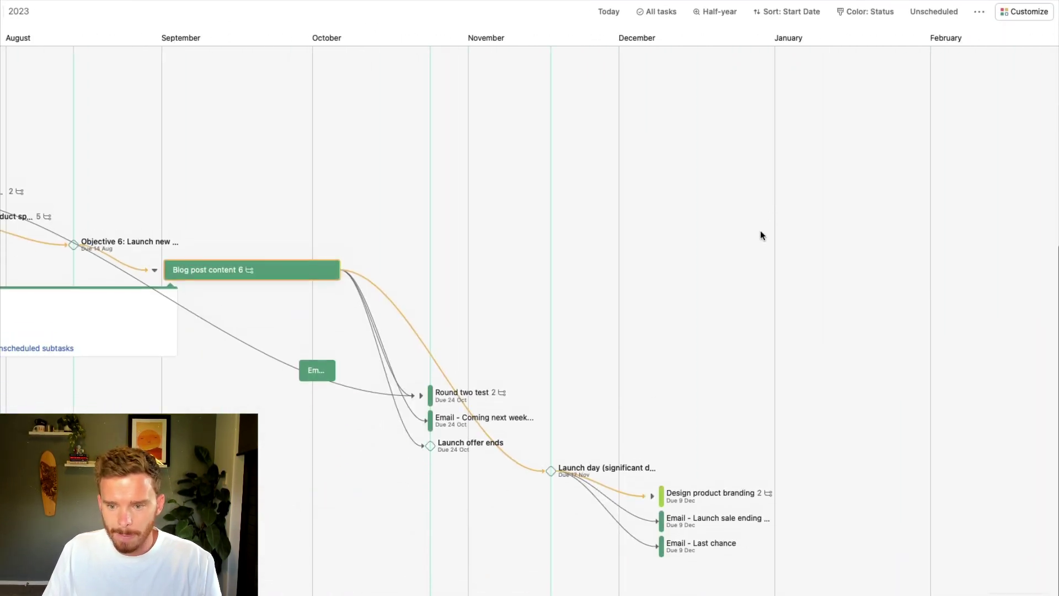
pyautogui.hscroll(-5, 647, 428)
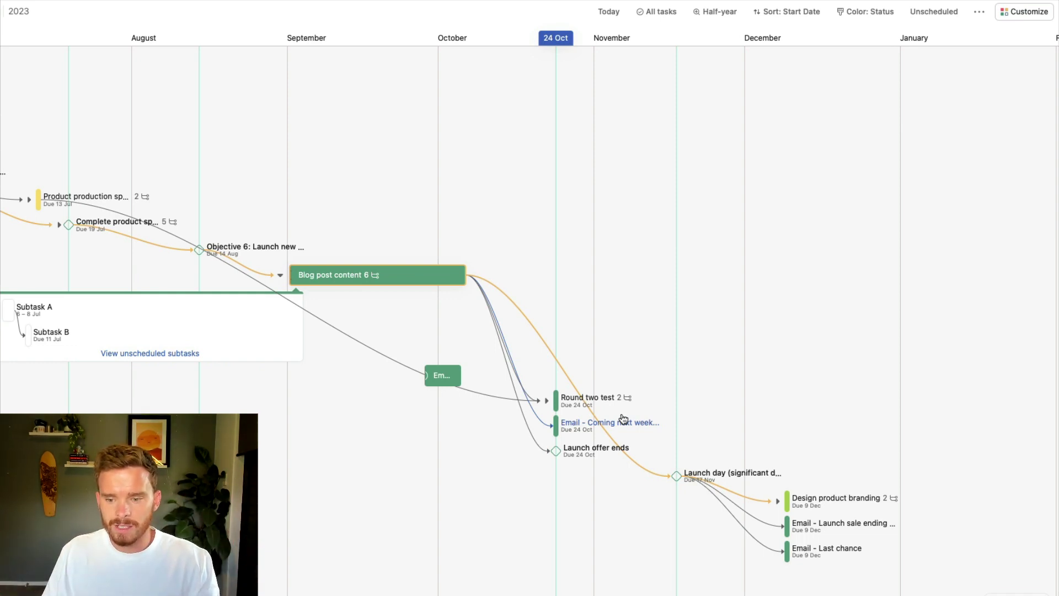
pyautogui.hscroll(-4, 625, 422)
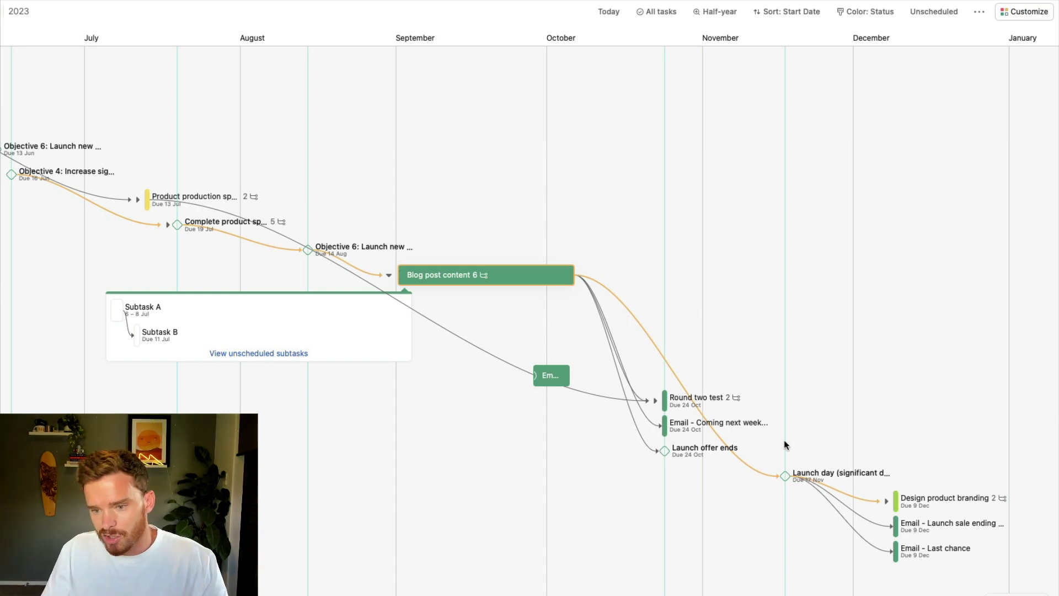
# Step: Inspect the Design product branding task's details, then close them
pyautogui.click(900, 499)
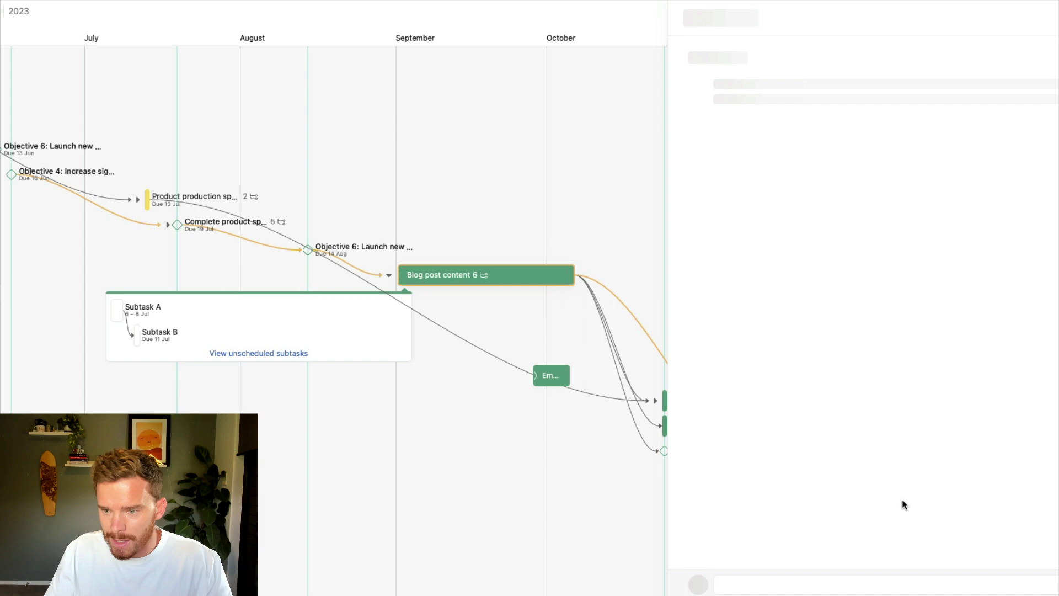
pyautogui.hscroll(10, 481, 291)
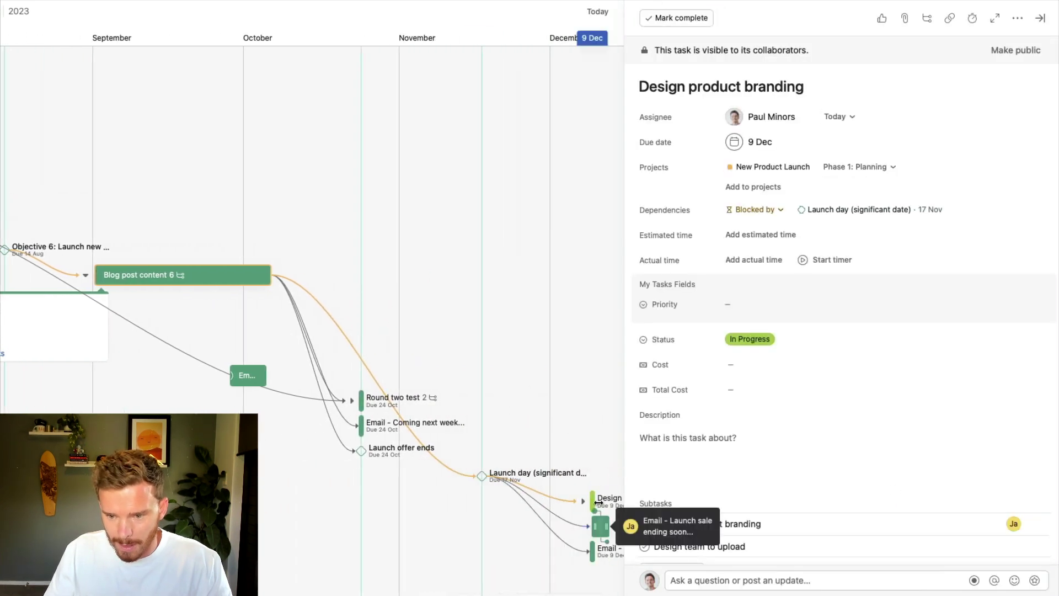
pyautogui.click(1040, 17)
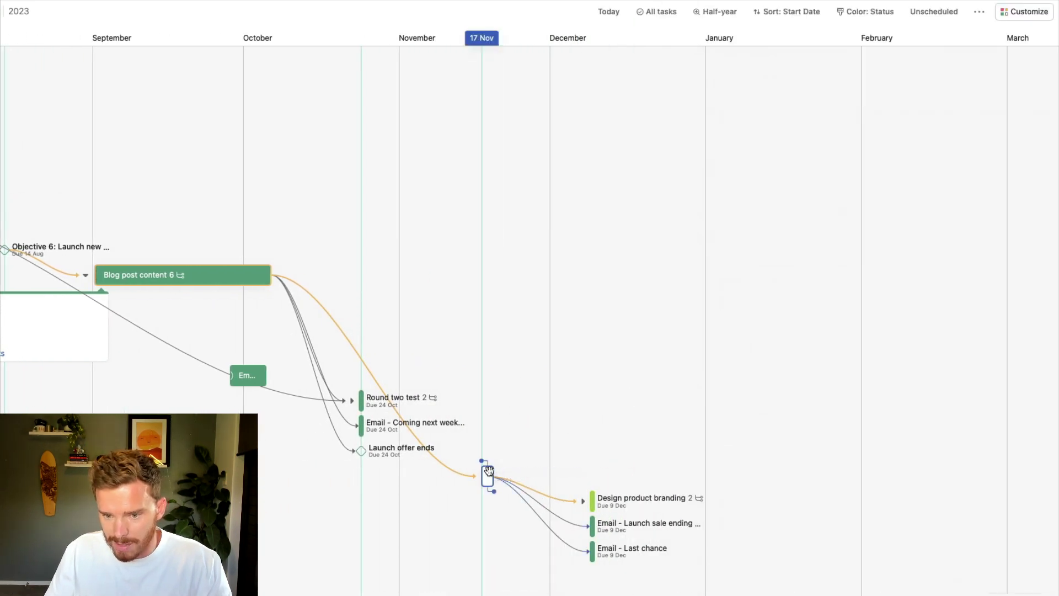
pyautogui.hscroll(-4, 442, 419)
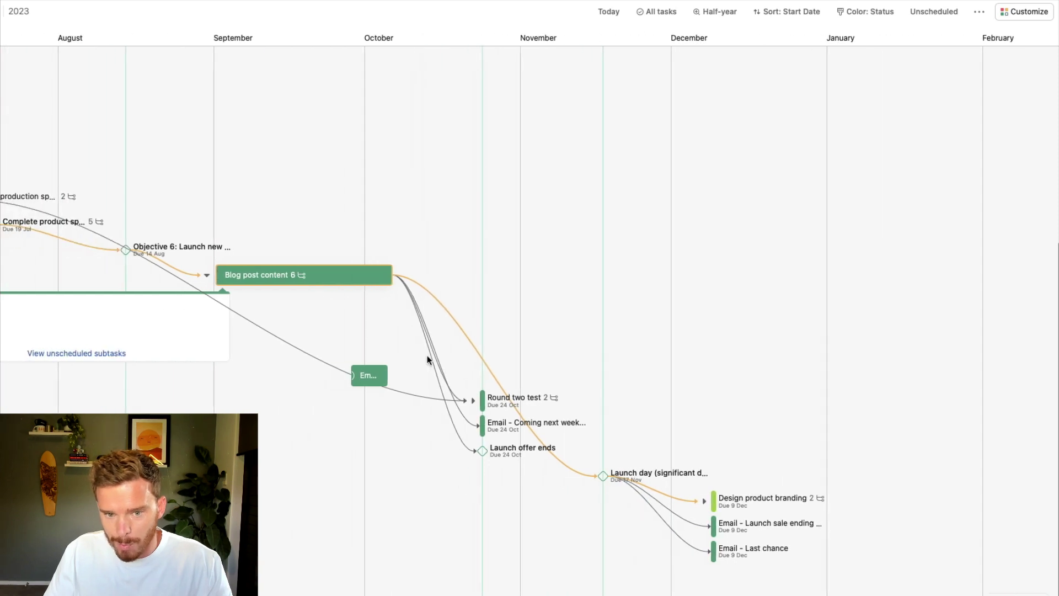
pyautogui.hscroll(-9, 293, 276)
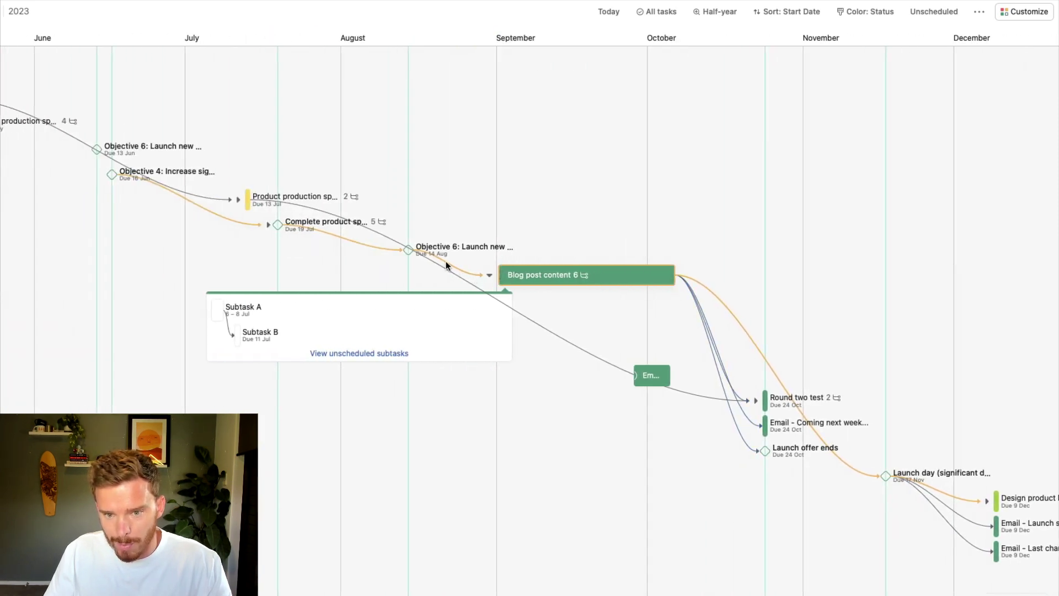
pyautogui.hscroll(-8, 284, 223)
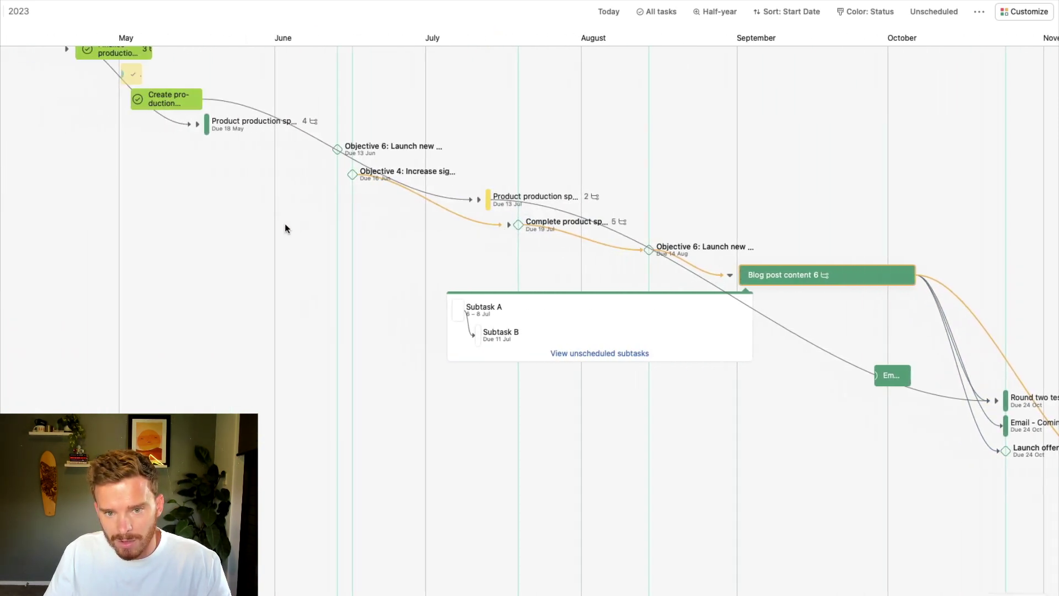
pyautogui.scroll(3, 353, 175)
# Step: Scroll the timeline to view Objective 4 (16 Jun) beside Objective 6 (13 Jun)
pyautogui.moveTo(354, 236); pyautogui.dragTo(359, 239)
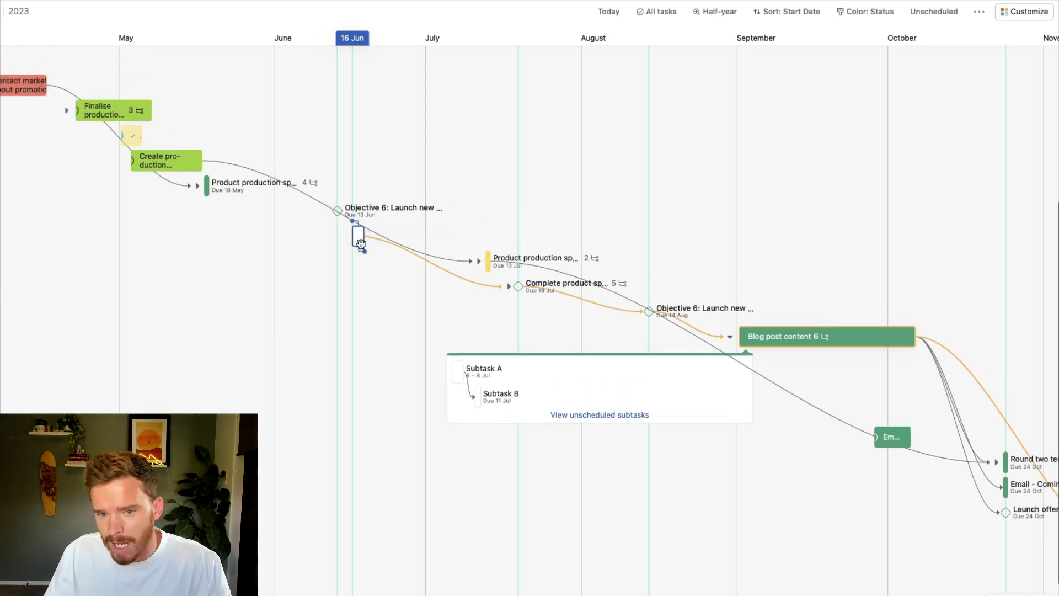
pyautogui.hscroll(-2, 359, 237)
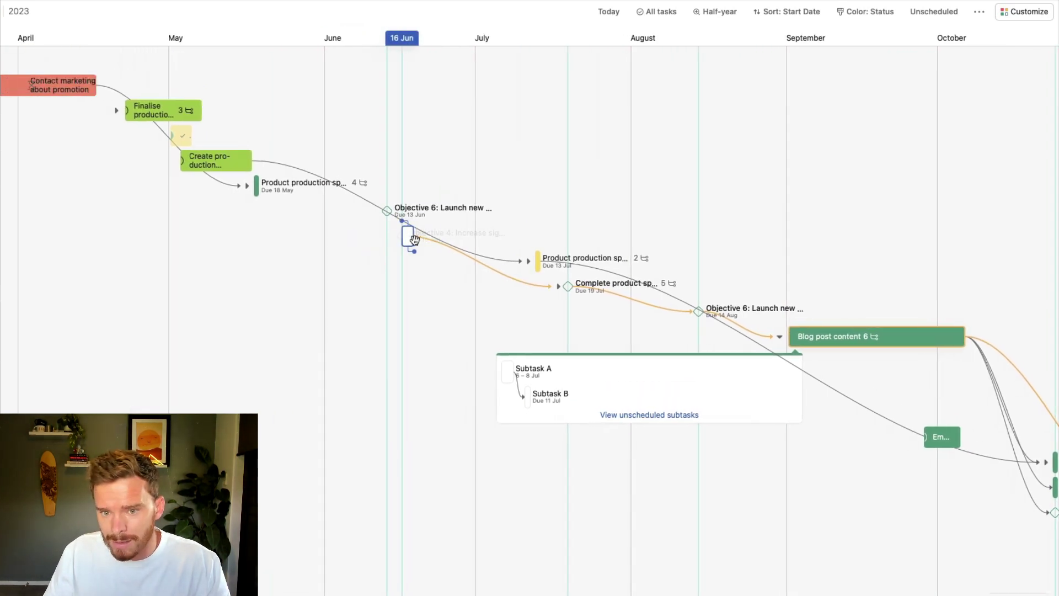
pyautogui.hscroll(1, 308, 269)
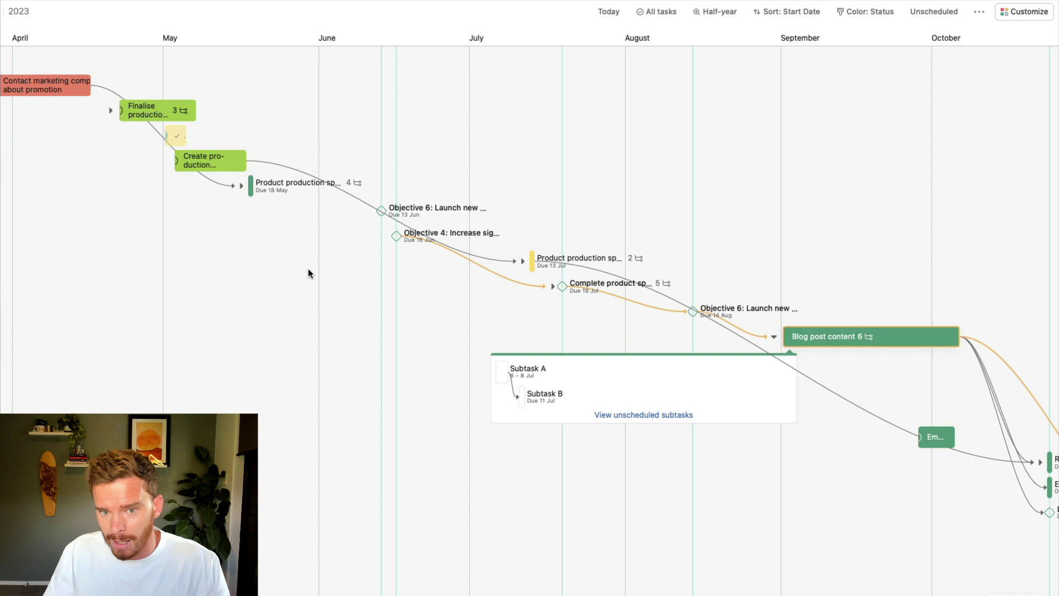
pyautogui.hscroll(4, 308, 269)
pyautogui.hscroll(6, 371, 279)
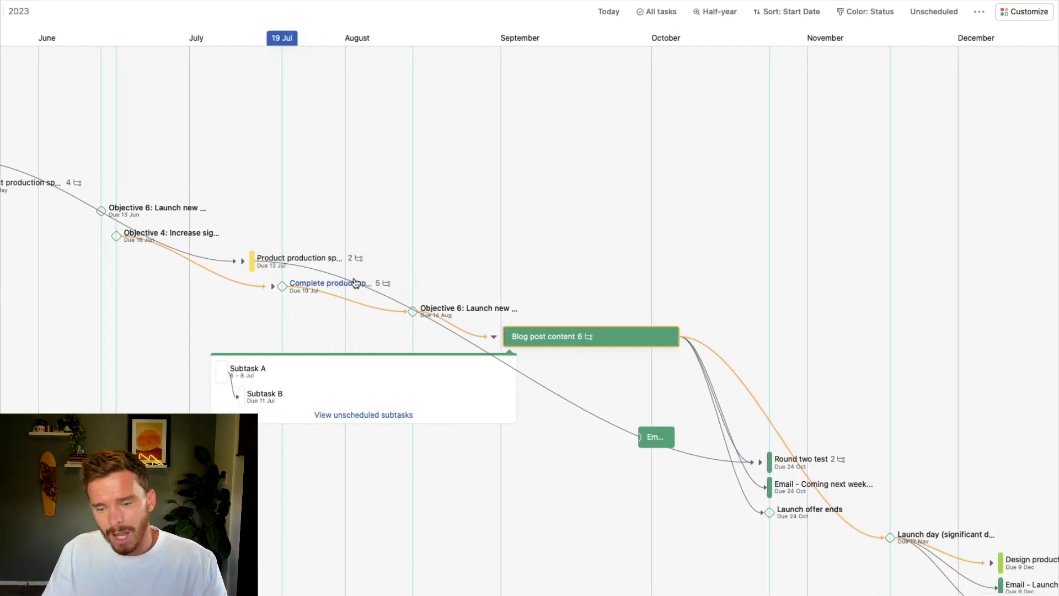
pyautogui.hscroll(4, 446, 257)
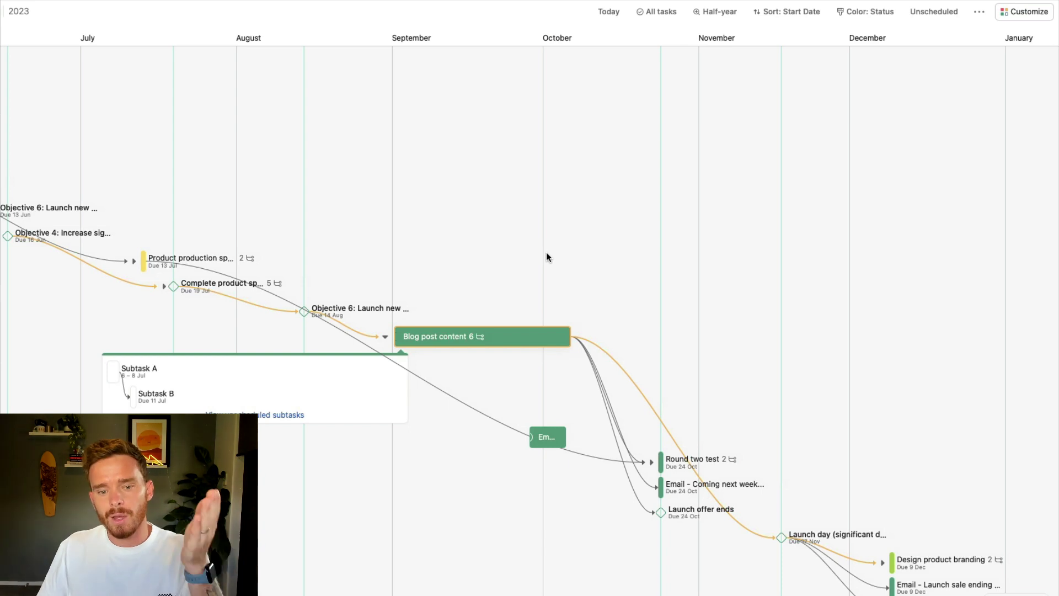
pyautogui.scroll(-2, 452, 243)
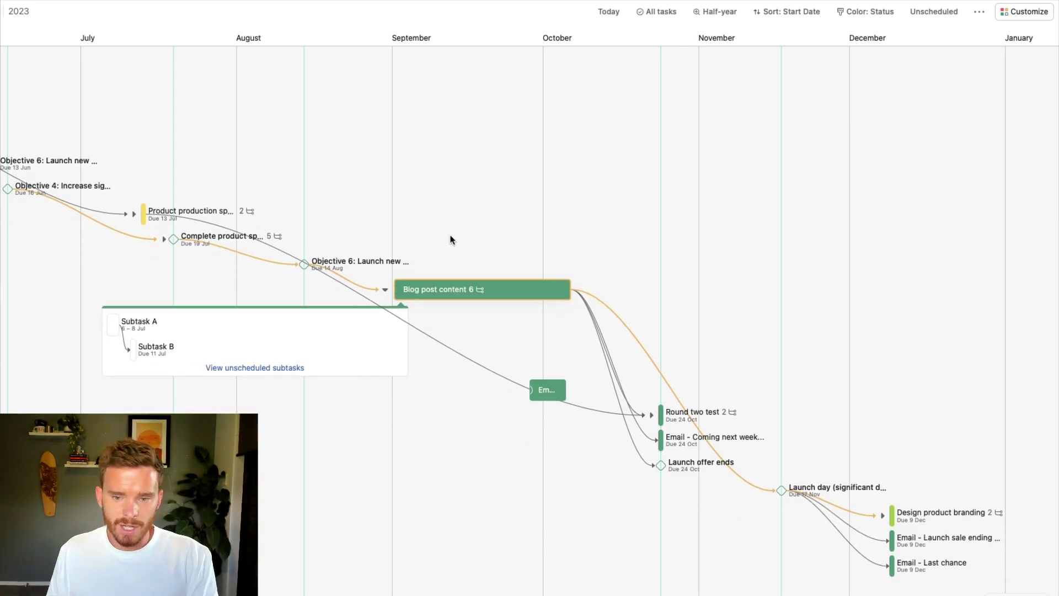
pyautogui.click(979, 11)
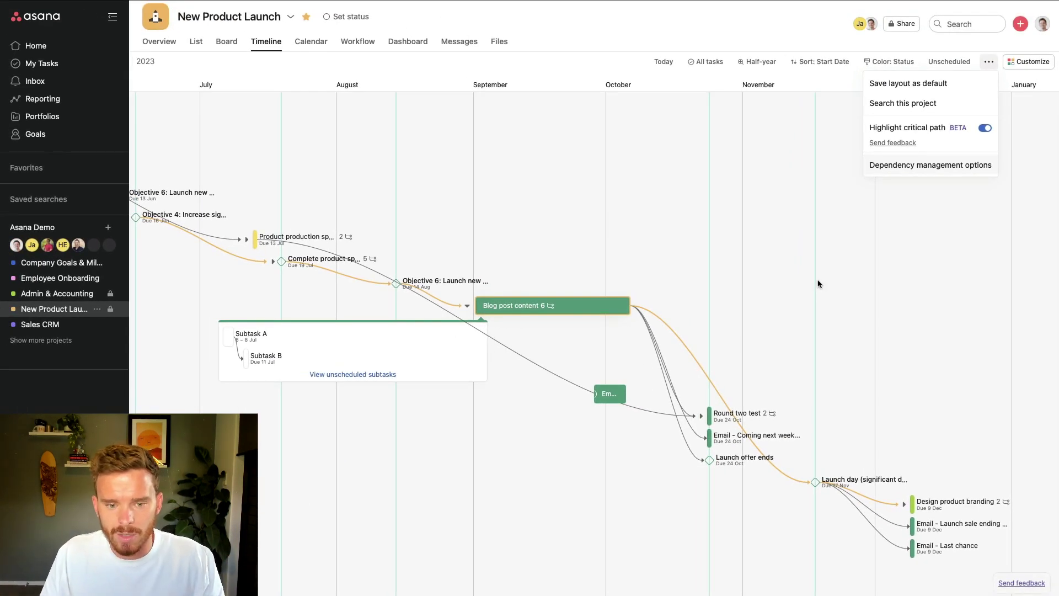
pyautogui.hscroll(-5, 628, 316)
pyautogui.scroll(2, 627, 316)
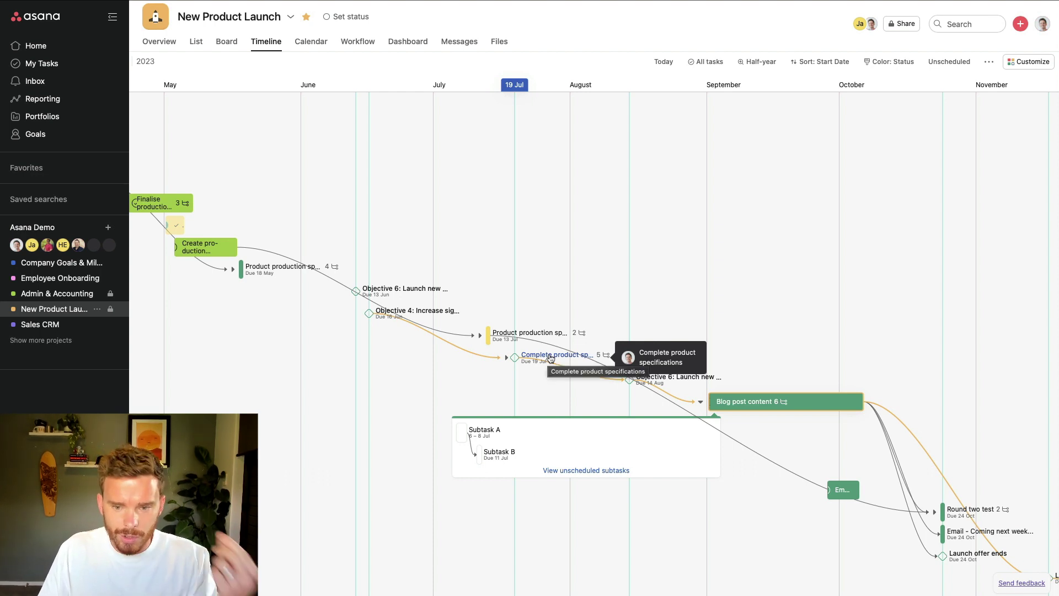
pyautogui.click(195, 42)
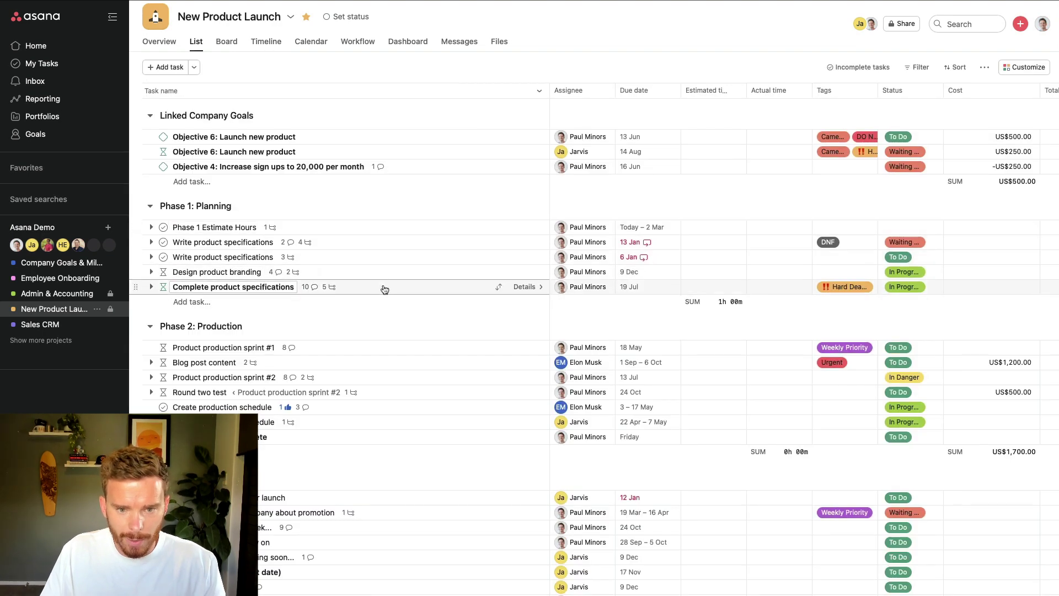
pyautogui.click(385, 290)
pyautogui.rightClick(384, 290)
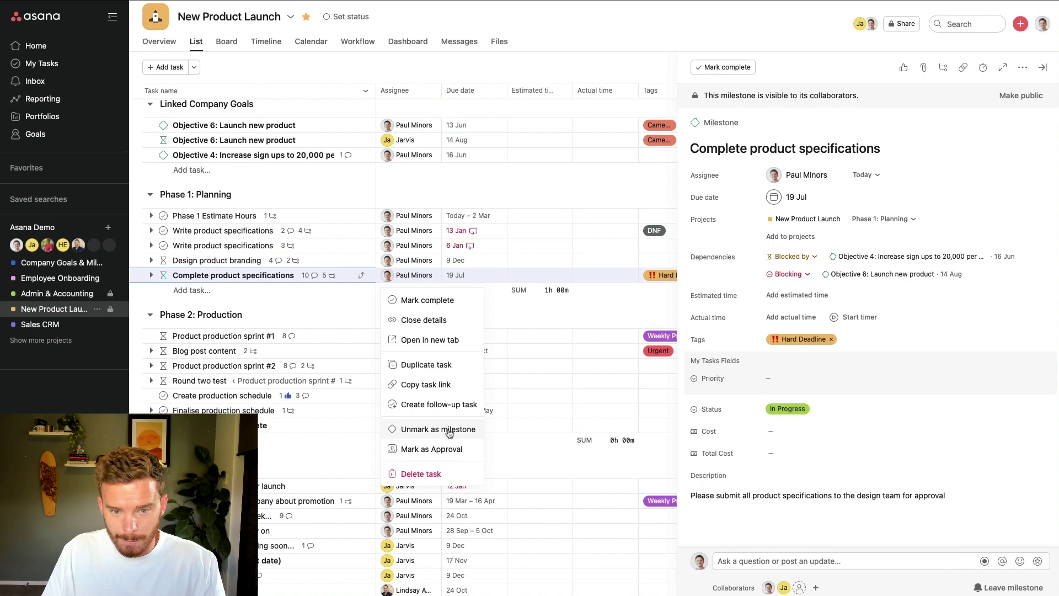
pyautogui.click(338, 263)
pyautogui.click(335, 261)
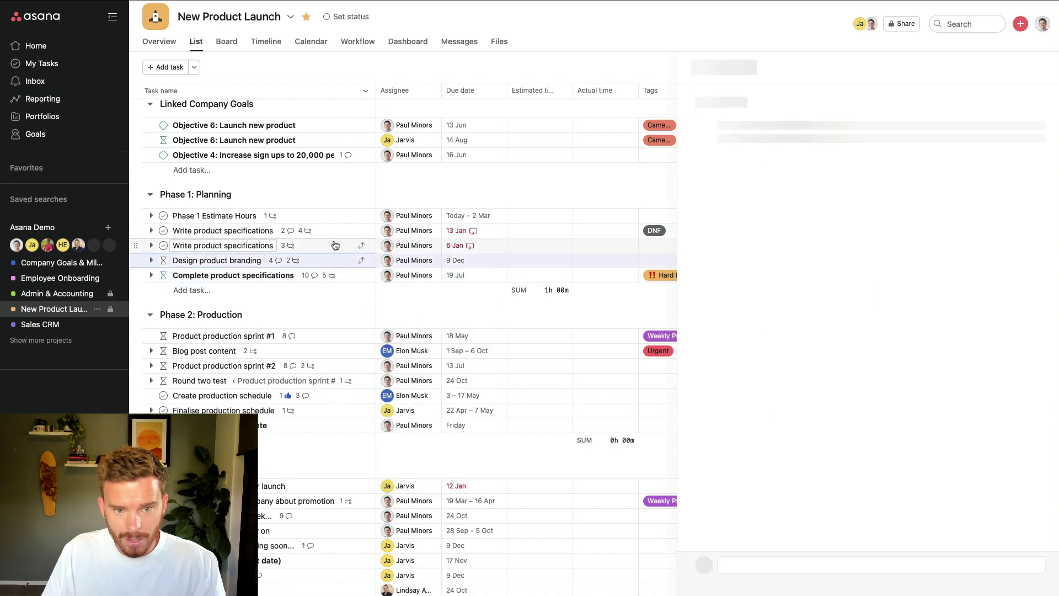
pyautogui.rightClick(335, 245)
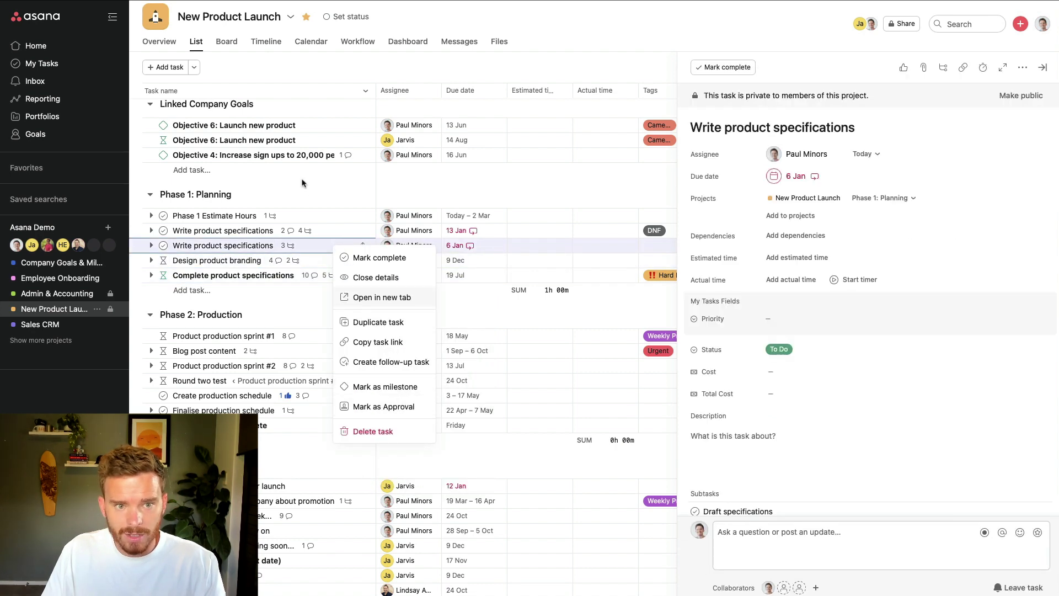
pyautogui.click(201, 73)
pyautogui.click(194, 66)
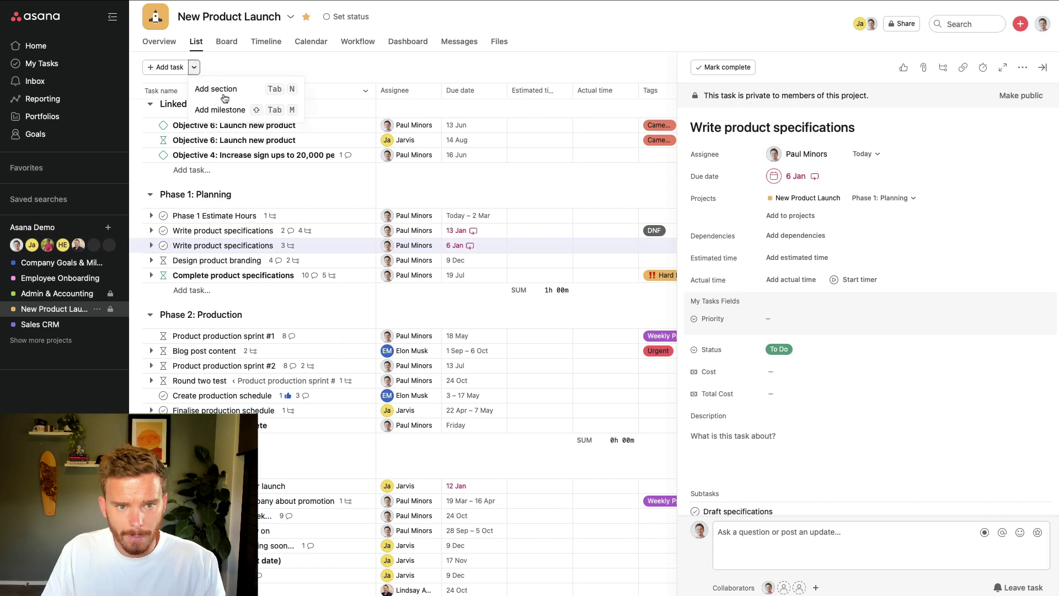
# Step: Return to the timeline and open the Objective 6: Launch new product milestone details
pyautogui.click(266, 42)
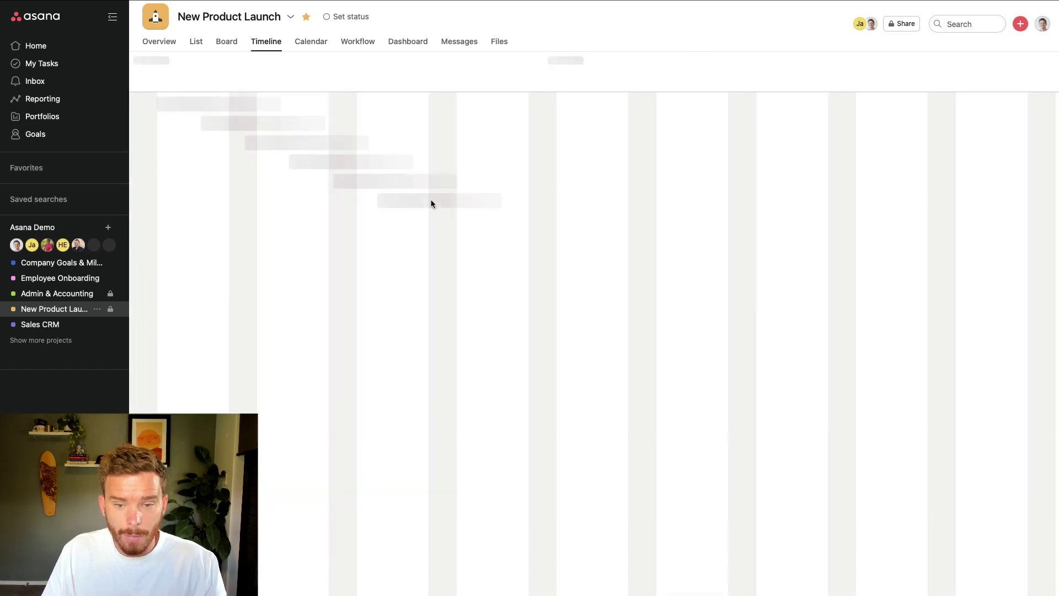
pyautogui.hscroll(3, 648, 245)
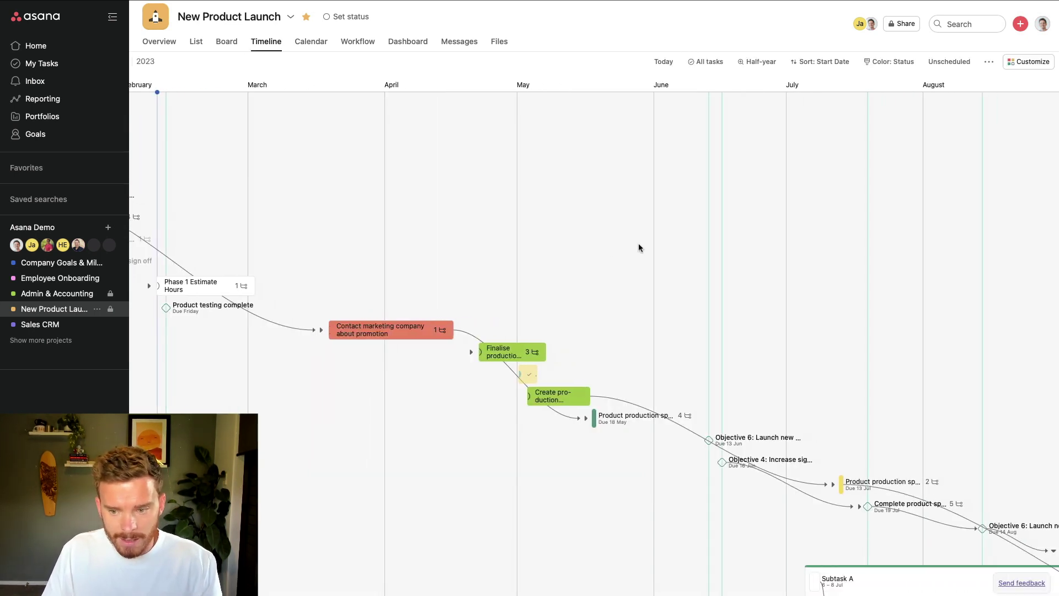
pyautogui.scroll(-3, 768, 415)
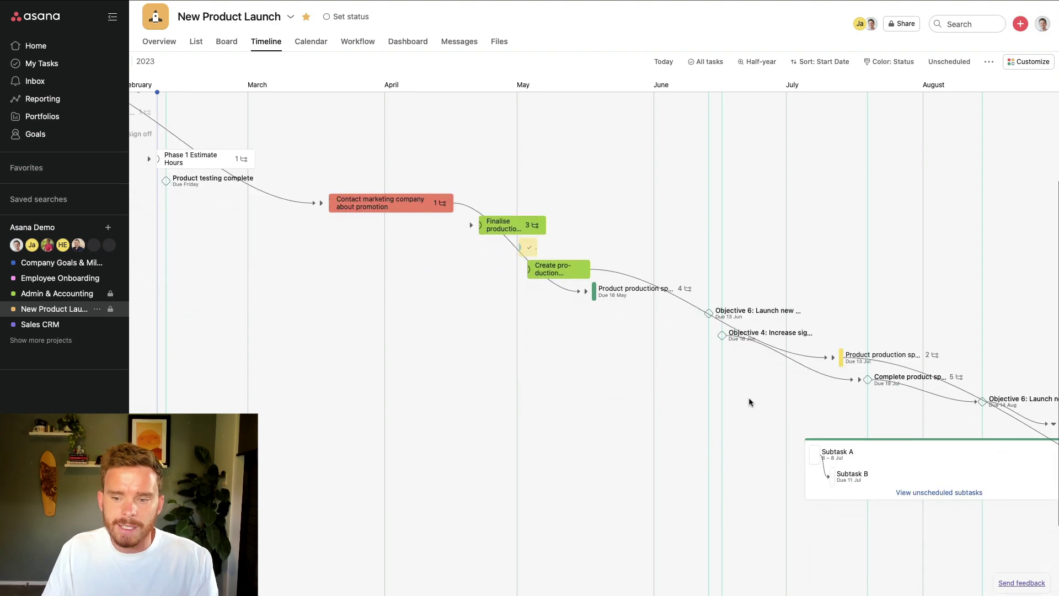
pyautogui.click(720, 301)
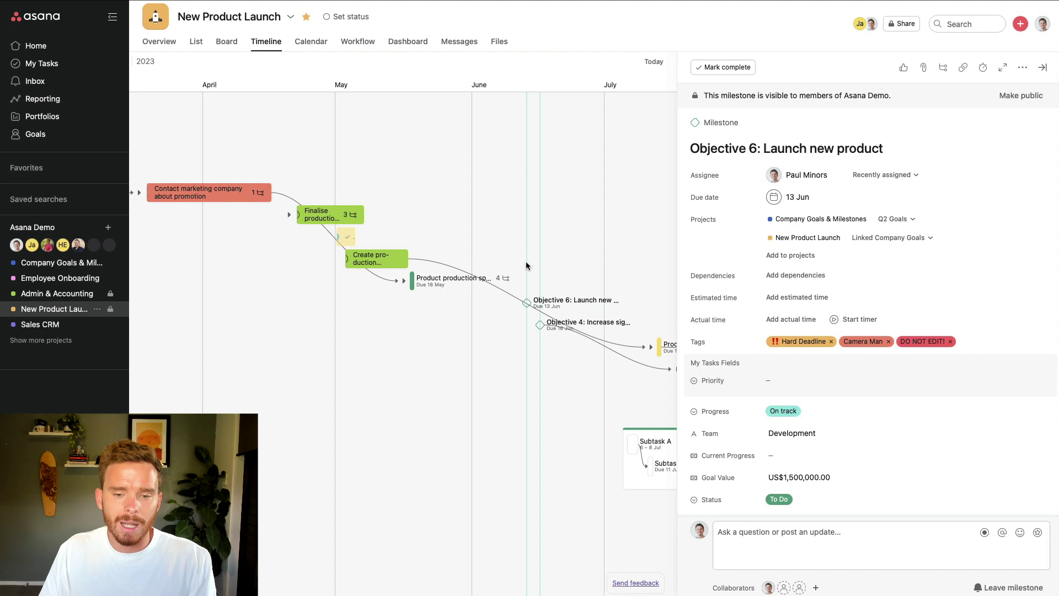
# Step: View Create production schedule's due-date range, then close the picker and task details
pyautogui.click(375, 259)
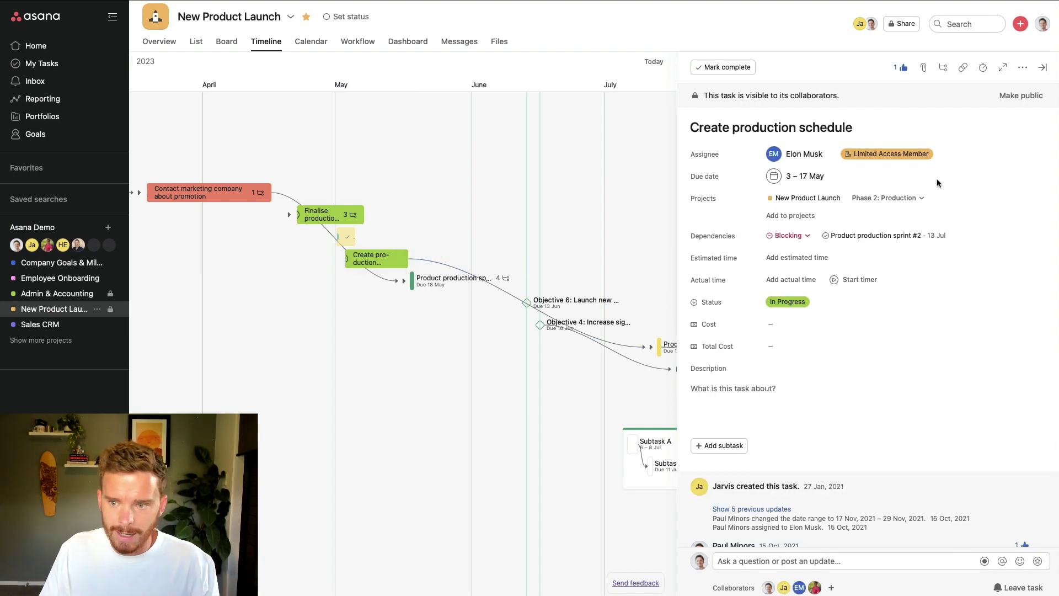
pyautogui.click(816, 178)
pyautogui.click(660, 258)
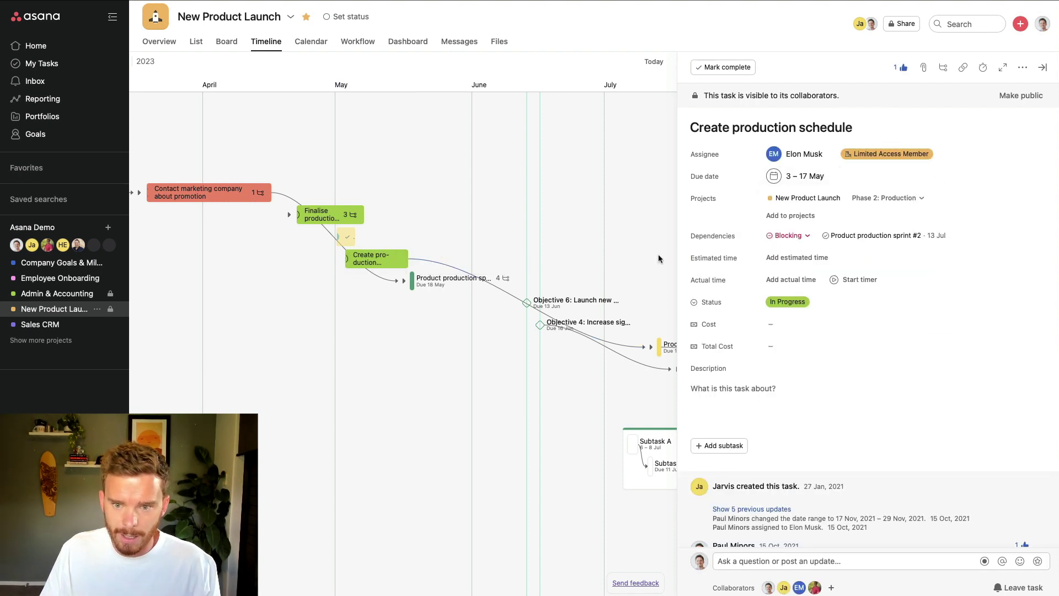
pyautogui.click(1043, 66)
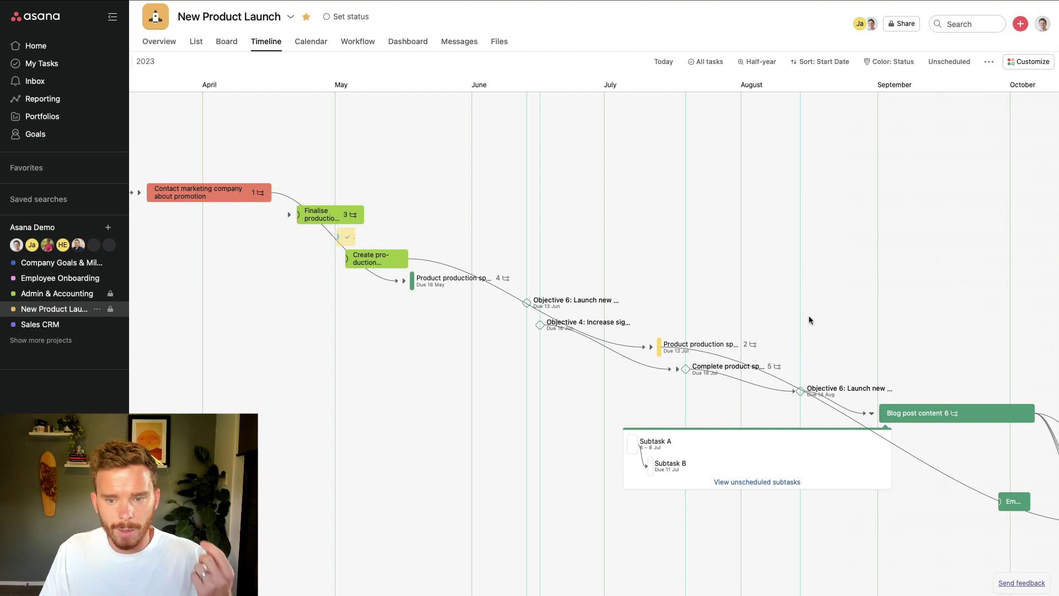
# Step: Scroll the timeline, then go to the Clients portfolio in the portfolios overview
pyautogui.hscroll(3, 555, 355)
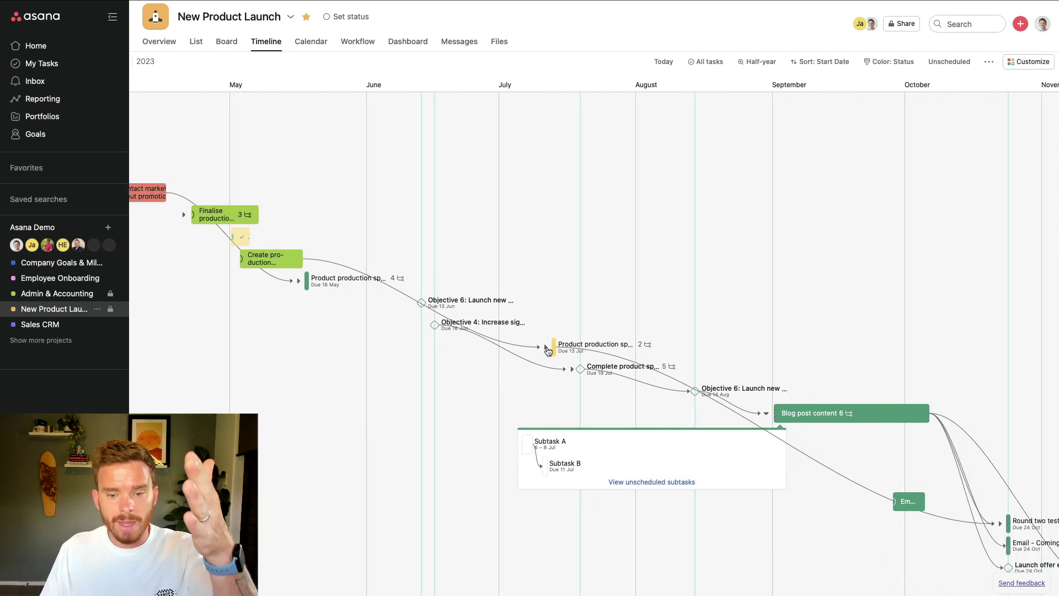
pyautogui.scroll(2, 442, 186)
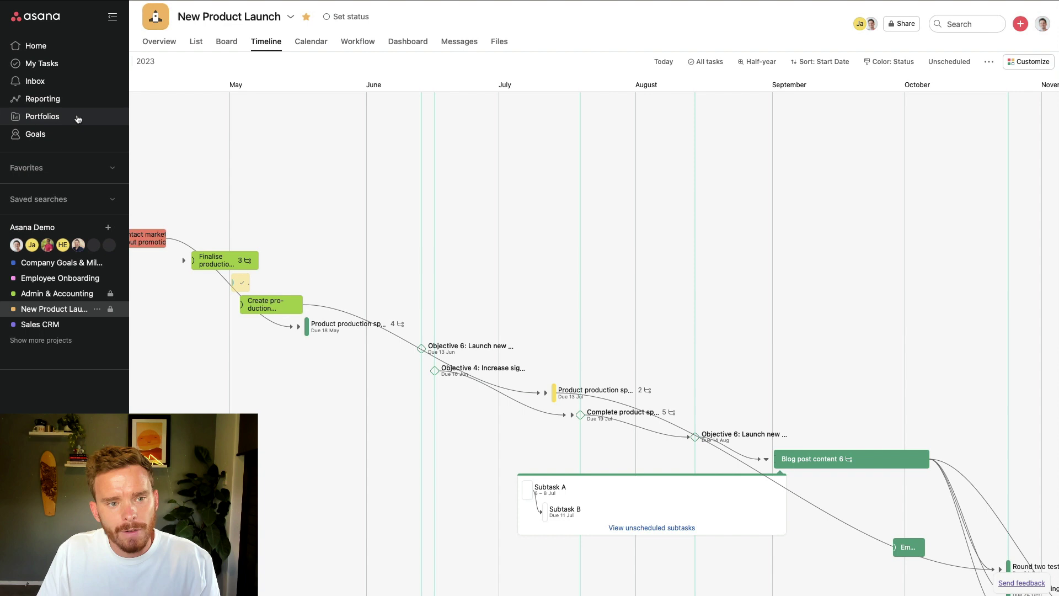
pyautogui.click(42, 116)
pyautogui.click(503, 143)
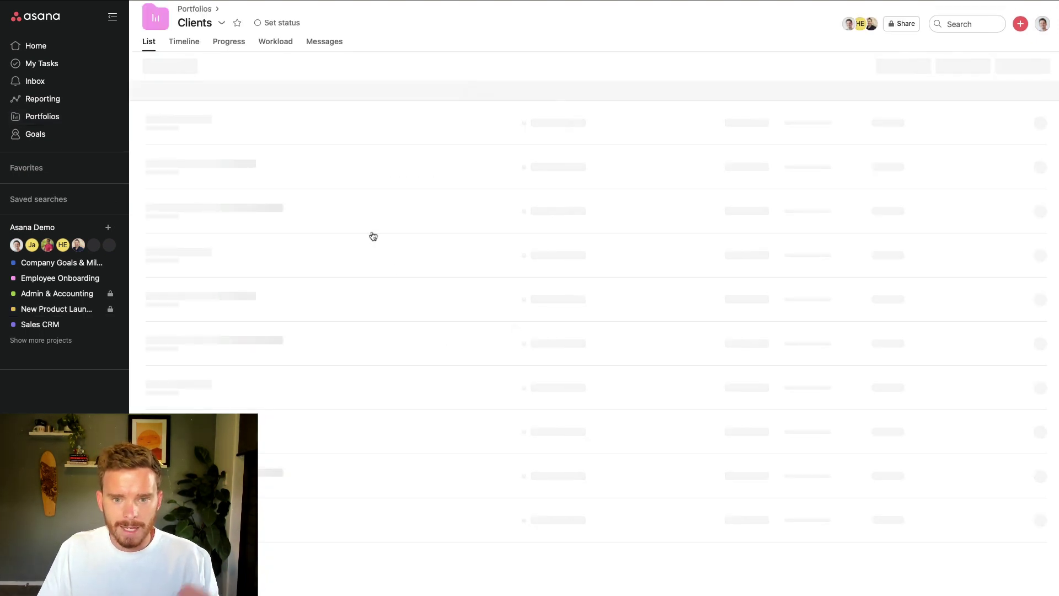
pyautogui.click(190, 42)
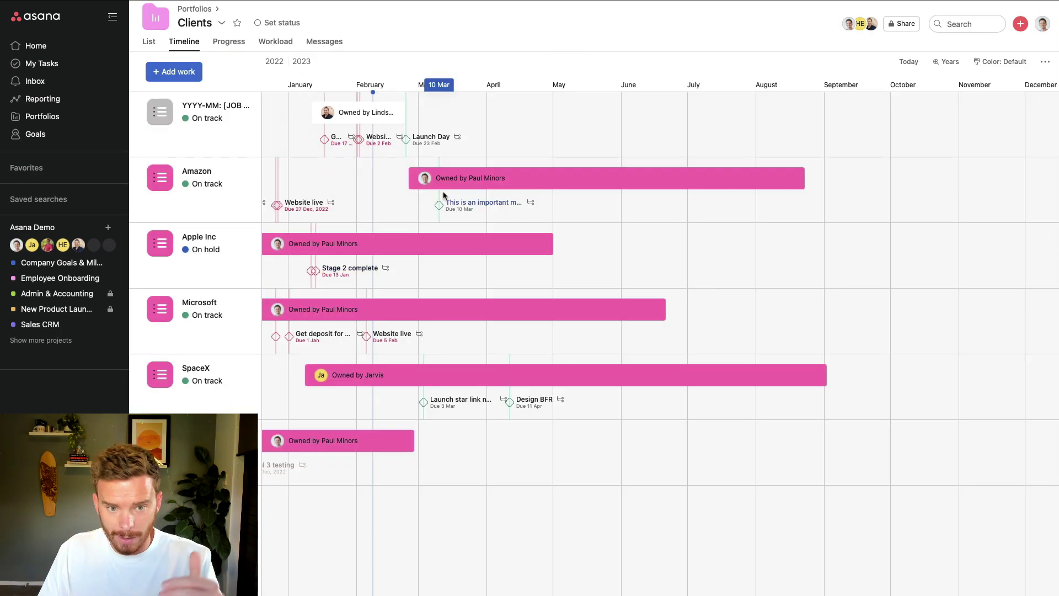
pyautogui.hscroll(-5, 457, 209)
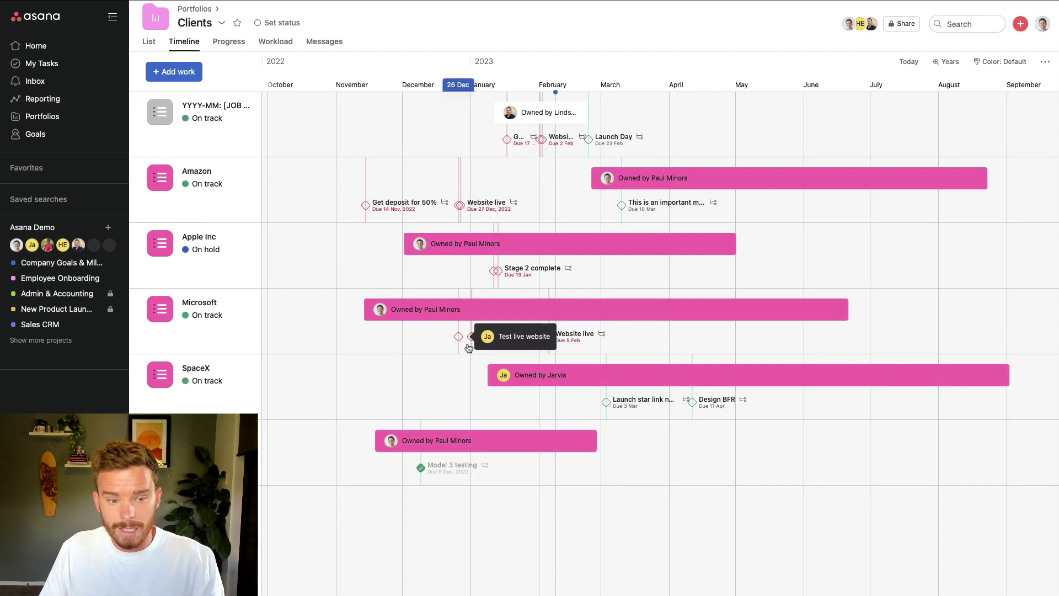
pyautogui.click(54, 309)
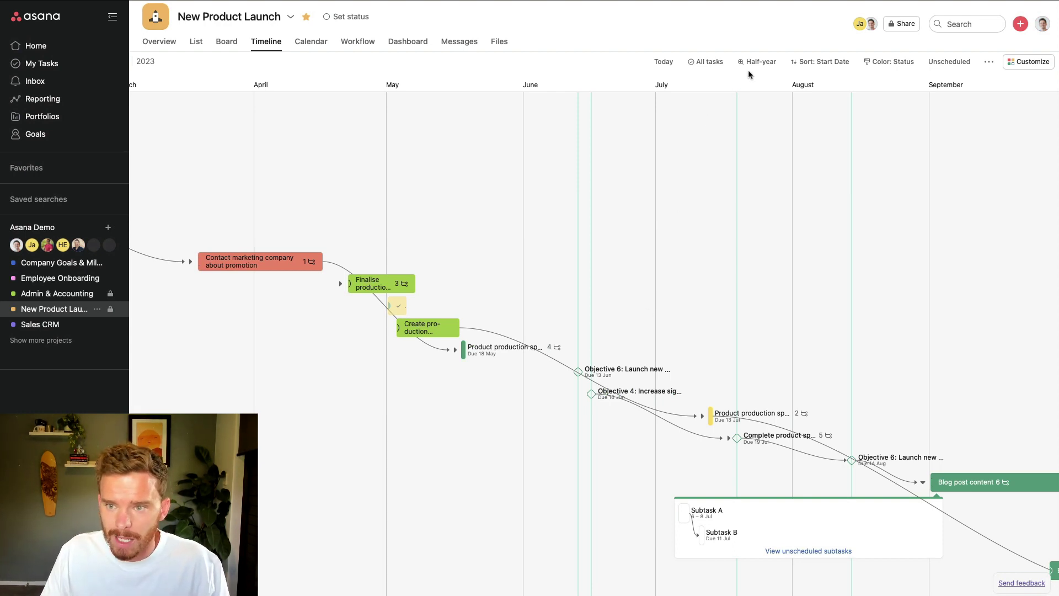
# Step: Change the timeline zoom from Half-year to Months and scroll through May–August
pyautogui.click(774, 69)
pyautogui.click(733, 150)
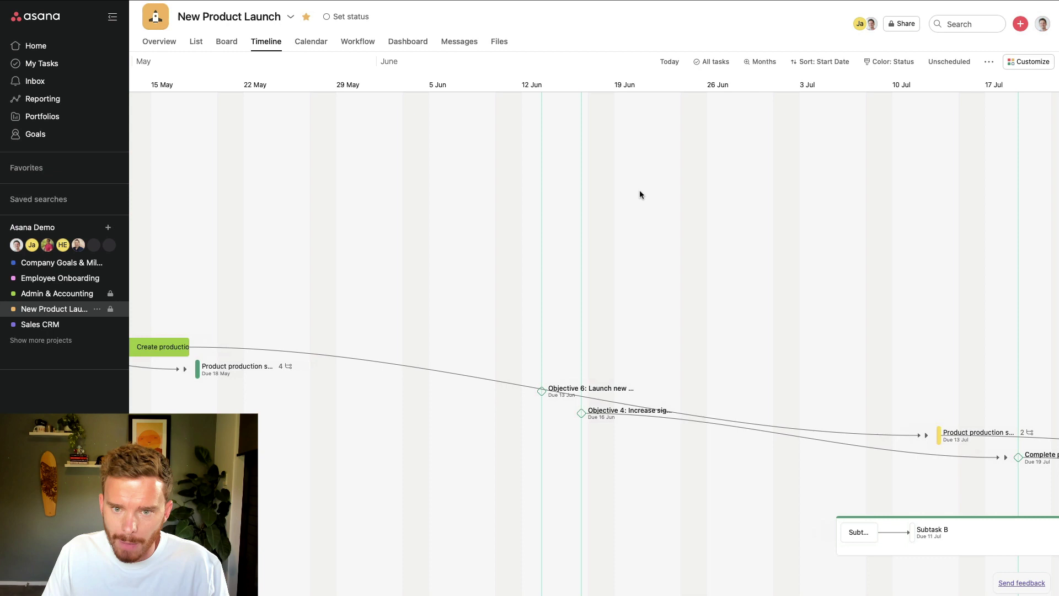
pyautogui.hscroll(-3, 502, 228)
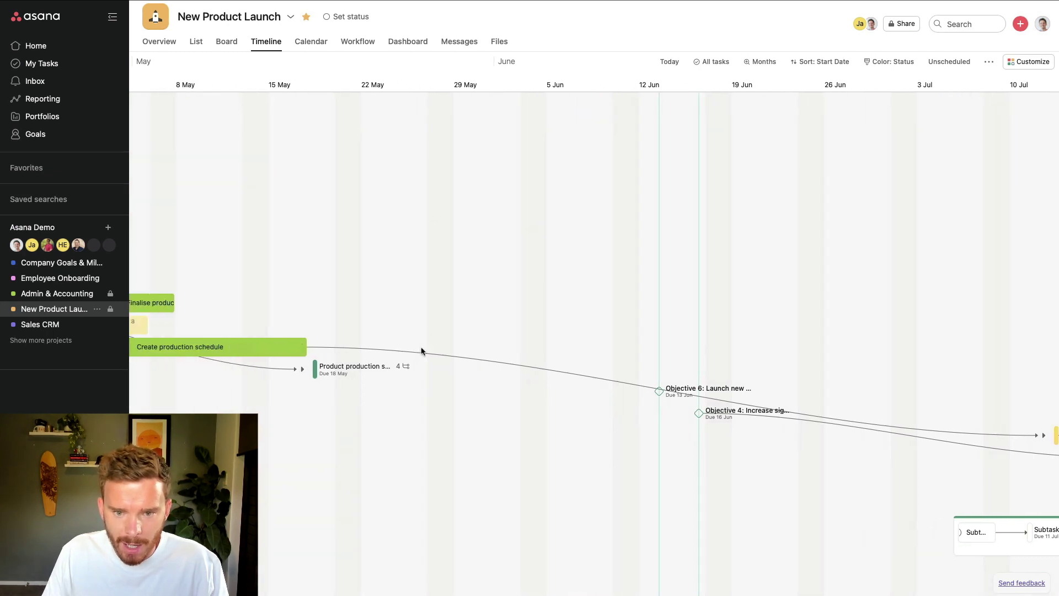
pyautogui.hscroll(-4, 423, 363)
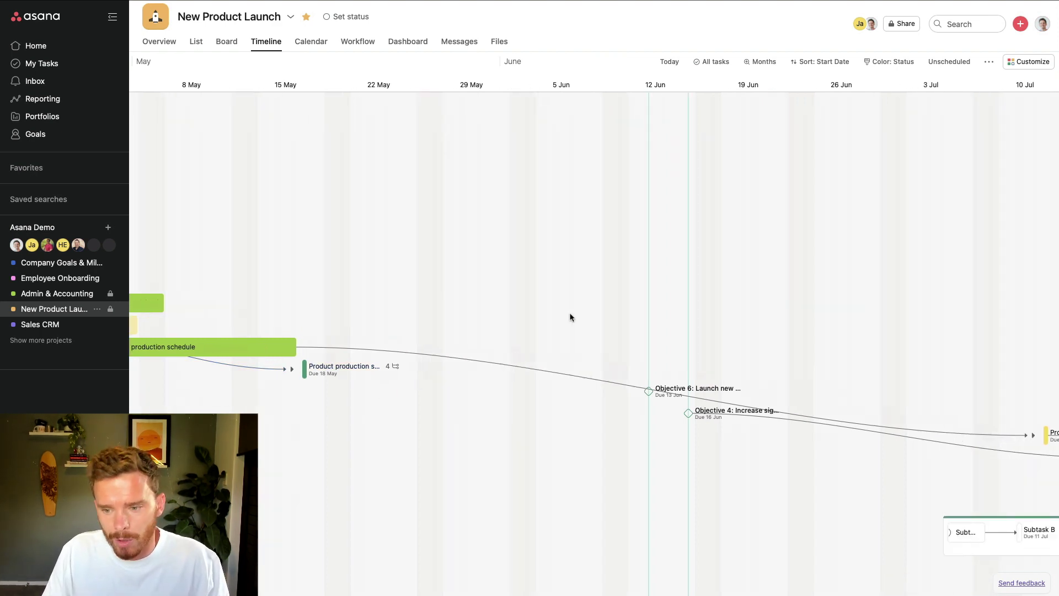
pyautogui.hscroll(5, 570, 318)
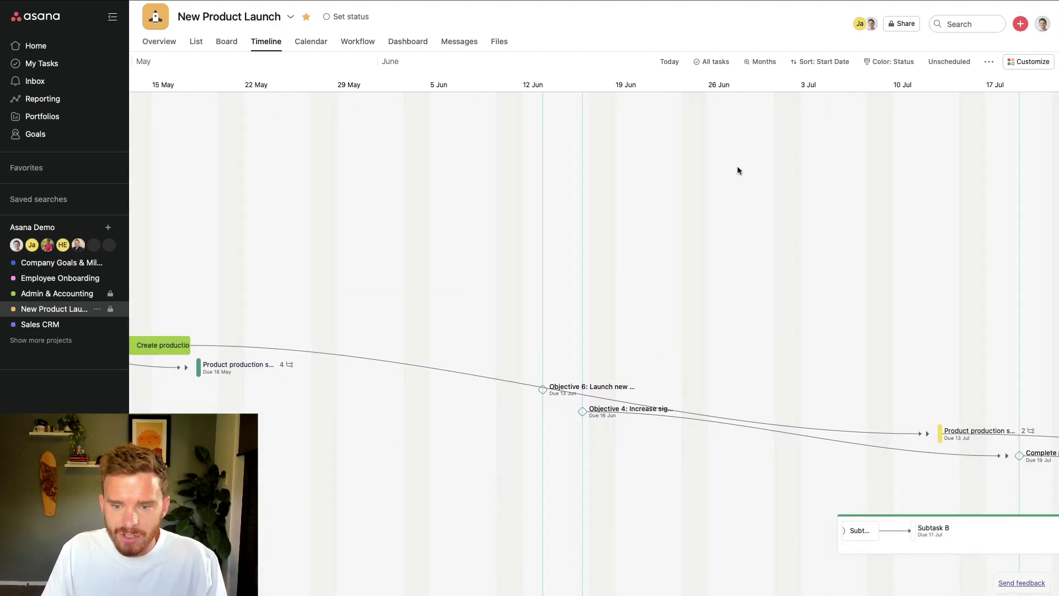
pyautogui.hscroll(-3, 648, 274)
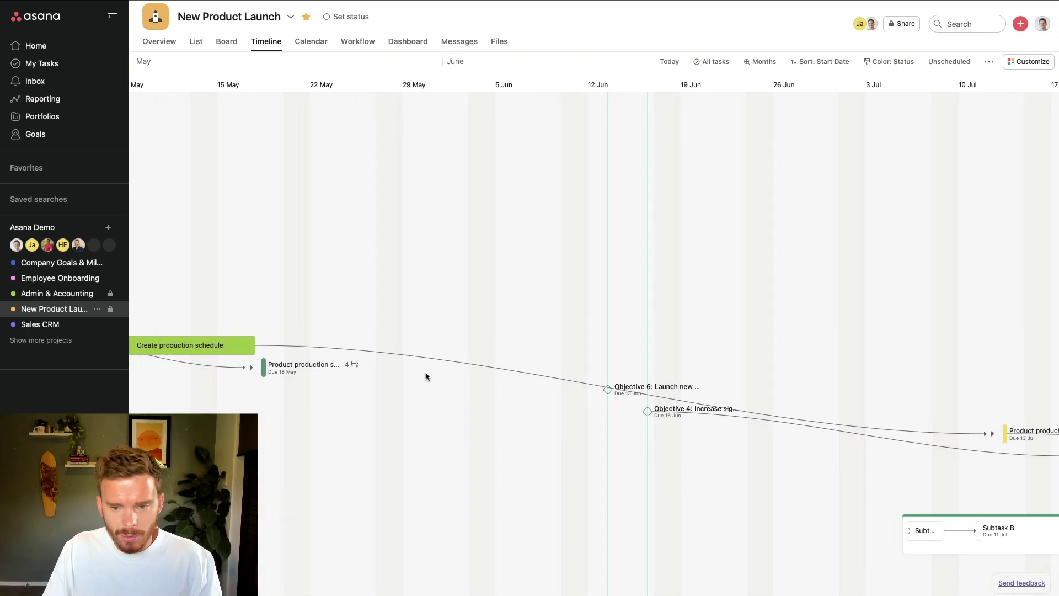
pyautogui.hscroll(12, 436, 374)
pyautogui.moveTo(670, 434)
pyautogui.mouseDown()
pyautogui.moveTo(814, 433)
pyautogui.moveTo(669, 433)
pyautogui.mouseUp()
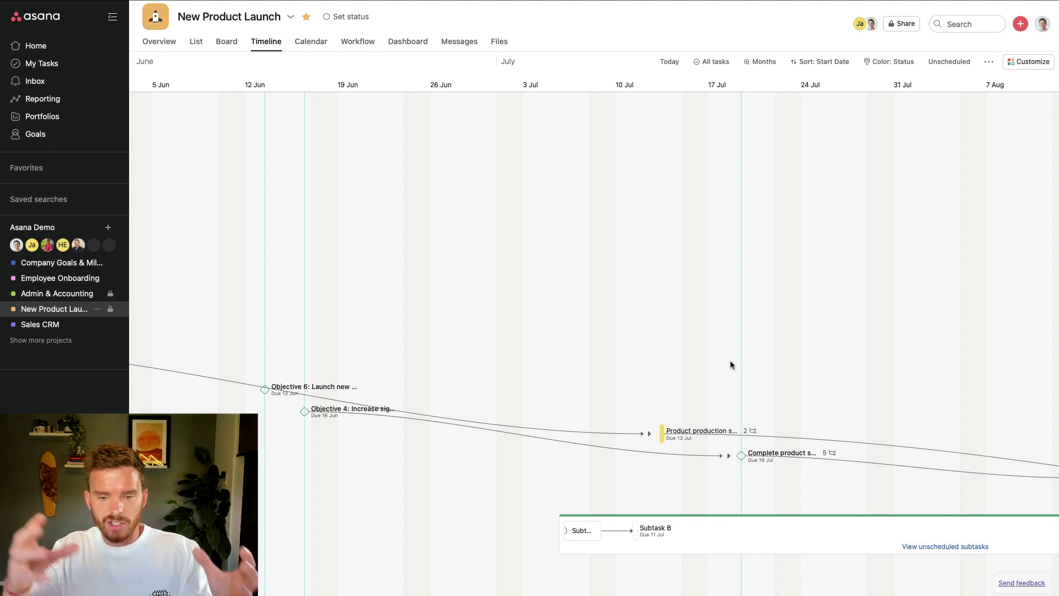
pyautogui.click(989, 62)
# Step: Switch on Weekend awareness in the dependency management options and save
pyautogui.click(941, 165)
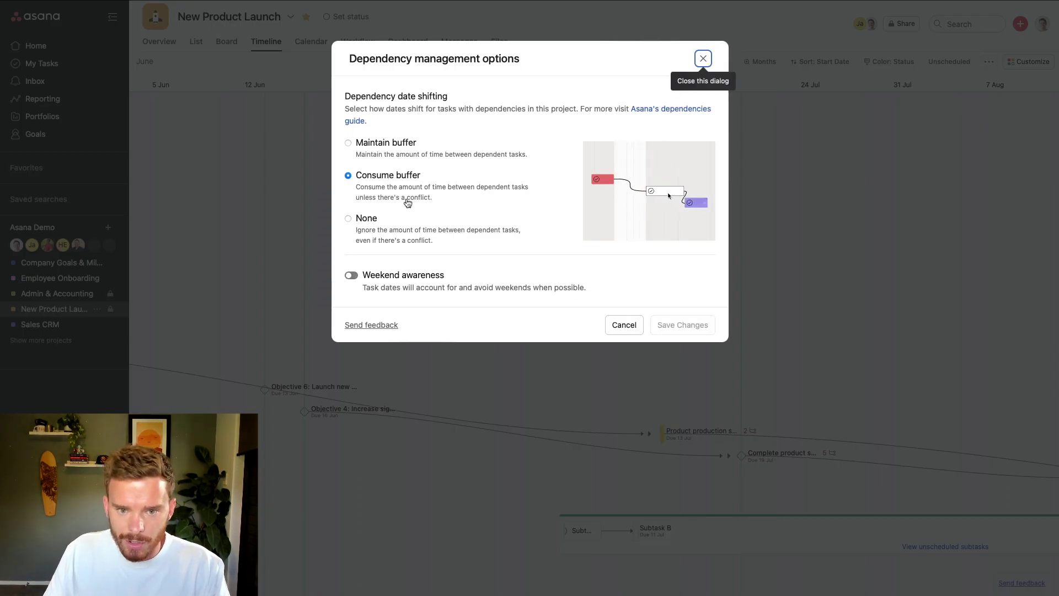
pyautogui.click(352, 276)
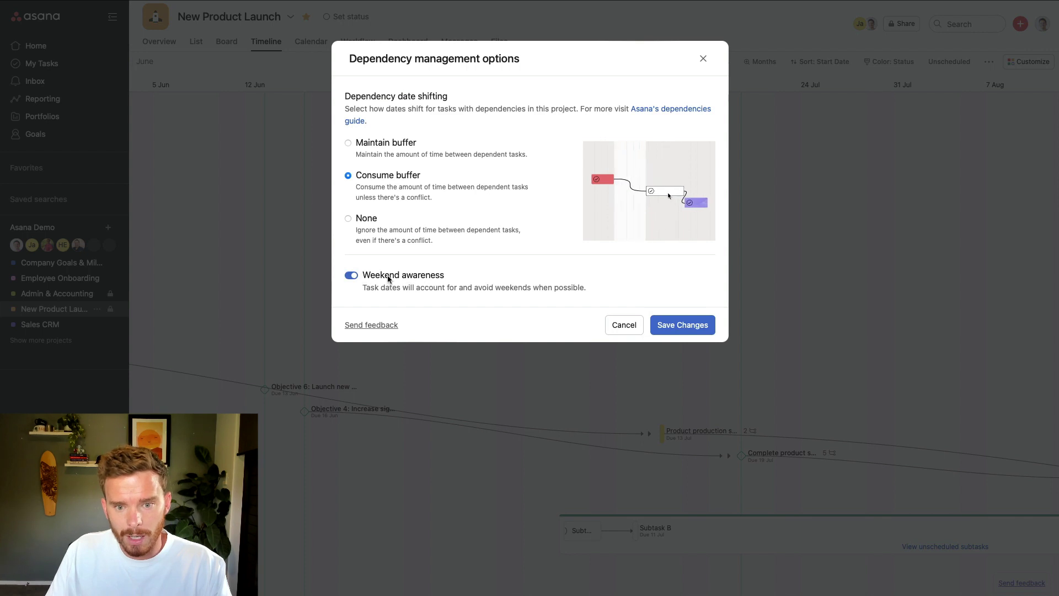
pyautogui.click(669, 326)
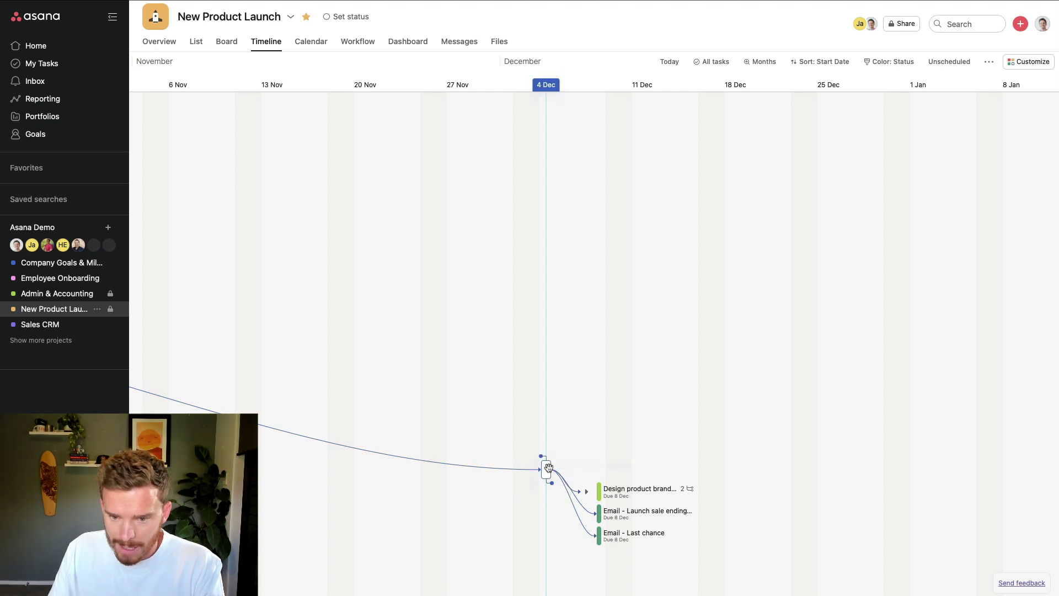
# Step: Drag Launch day from 4 Dec to 5 Dec, pushing dependents to 11 Dec, then back
pyautogui.moveTo(549, 468); pyautogui.dragTo(562, 471)
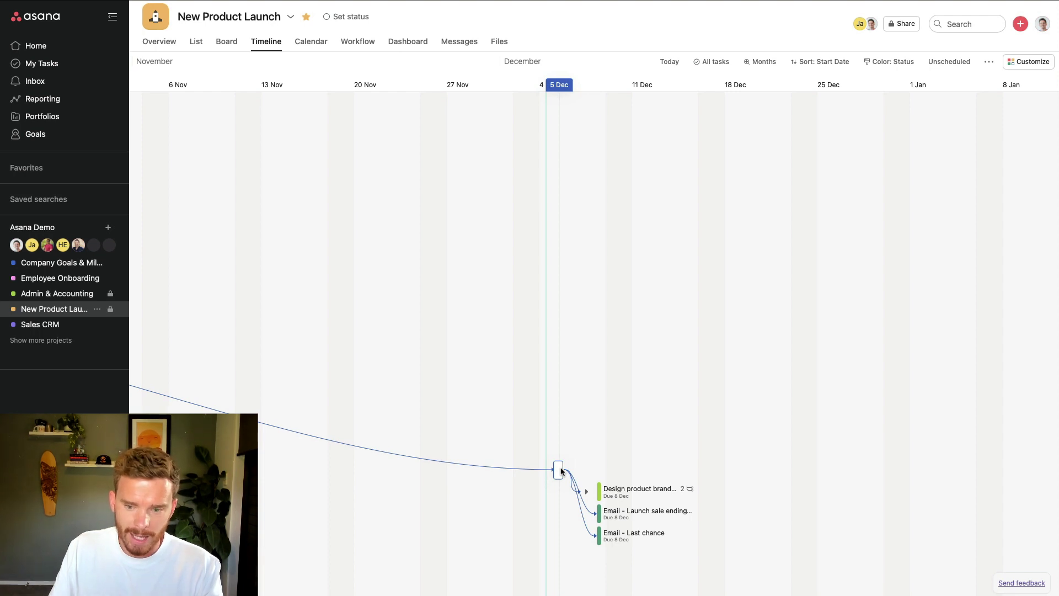
pyautogui.moveTo(561, 470); pyautogui.dragTo(561, 471)
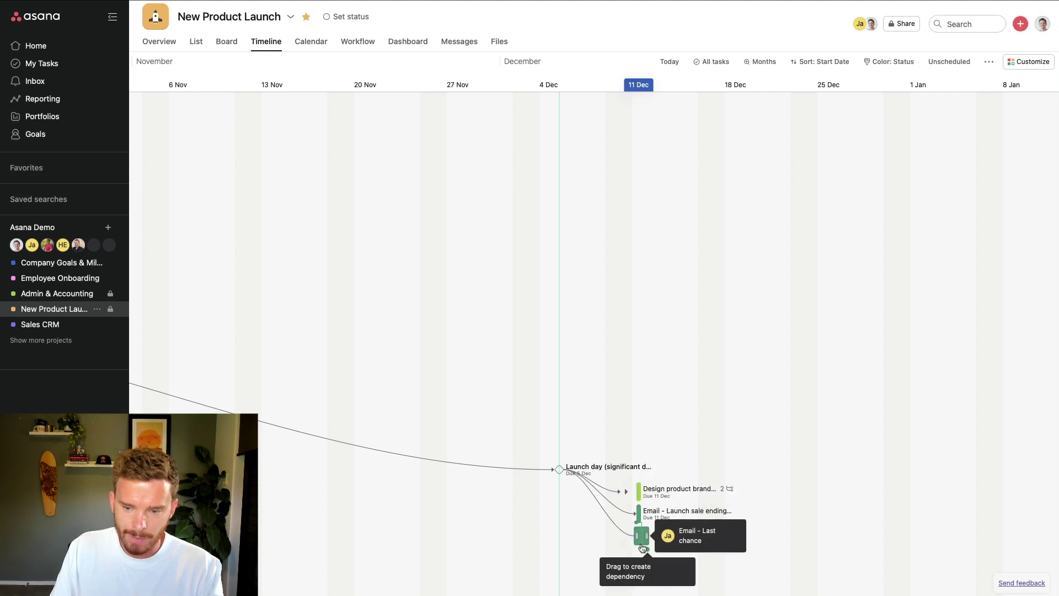
pyautogui.moveTo(559, 469); pyautogui.dragTo(551, 470)
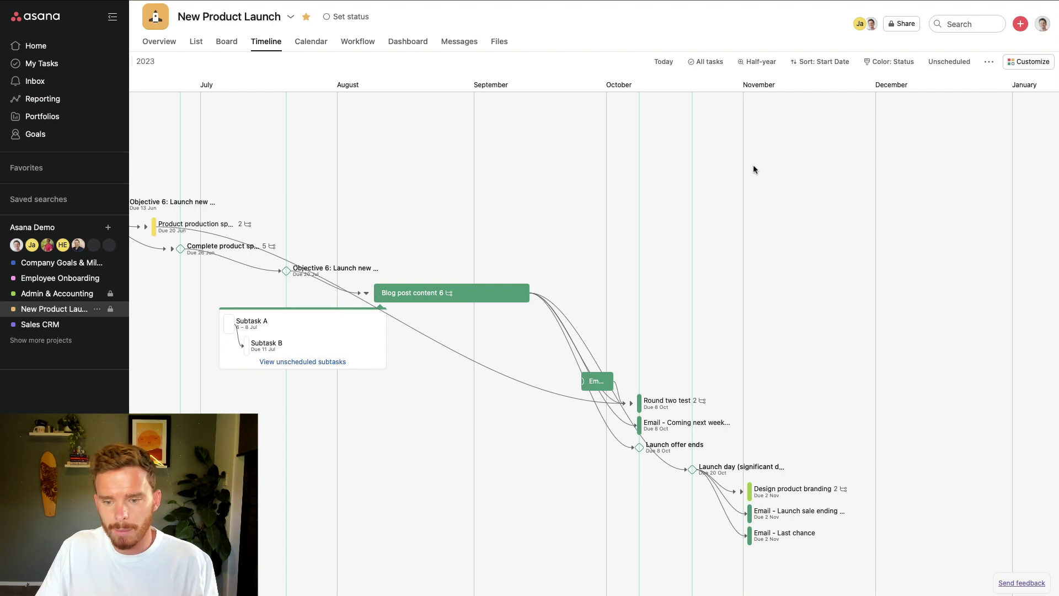
# Step: Marquee-select the eight late launch tasks and drag them later together
pyautogui.moveTo(567, 362); pyautogui.dragTo(785, 551)
pyautogui.moveTo(695, 465); pyautogui.dragTo(766, 467)
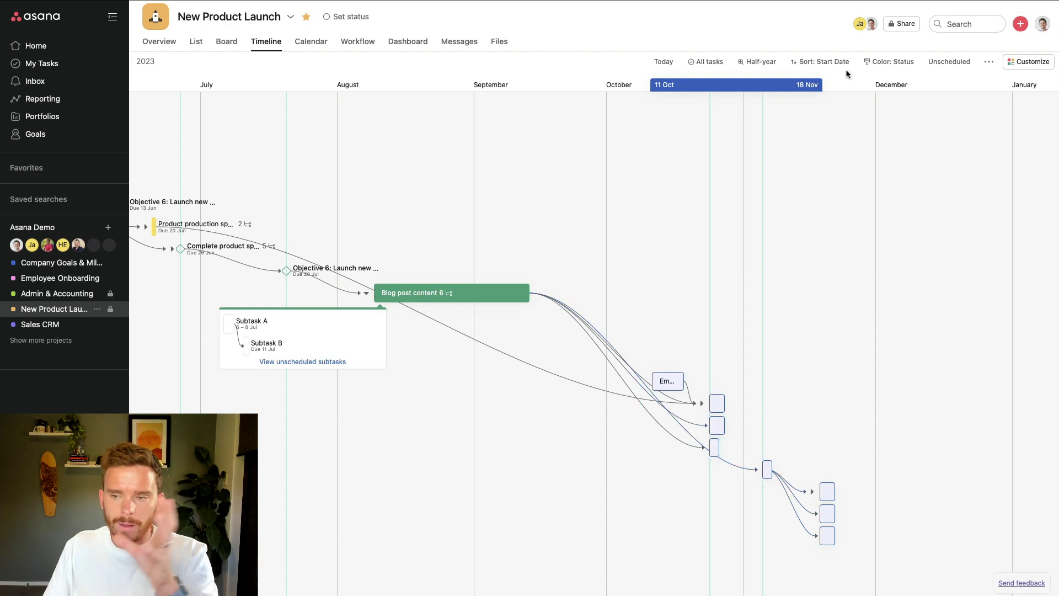
pyautogui.click(990, 61)
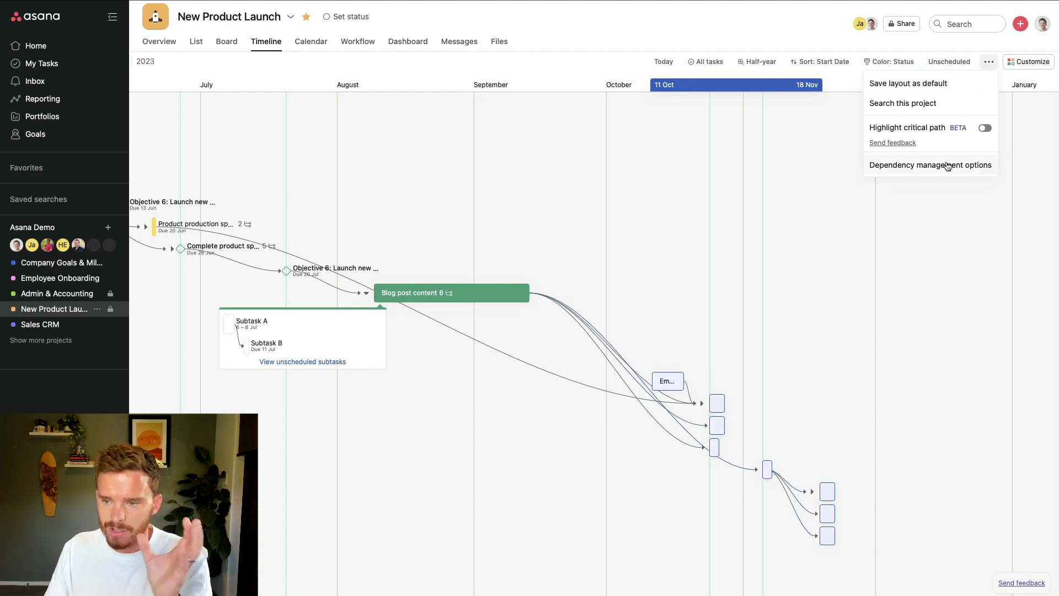
pyautogui.click(935, 236)
pyautogui.click(809, 400)
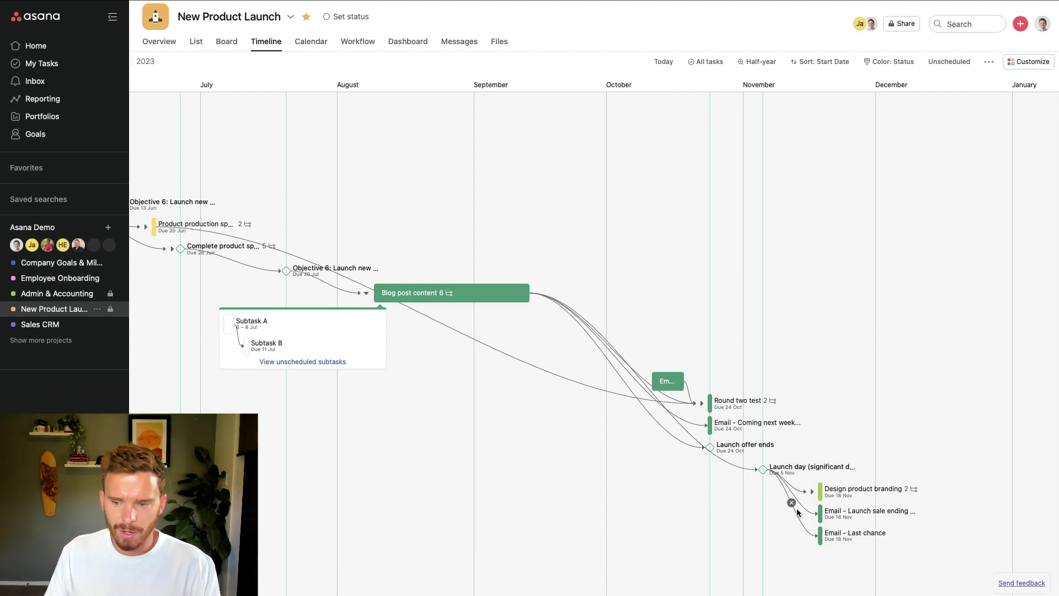
# Step: Move the launch tasks to mid-September (Launch offer ends 25 Sep) and Launch day to 14 Oct
pyautogui.moveTo(849, 561)
pyautogui.mouseDown()
pyautogui.moveTo(660, 352)
pyautogui.moveTo(635, 346)
pyautogui.moveTo(842, 558)
pyautogui.mouseUp()
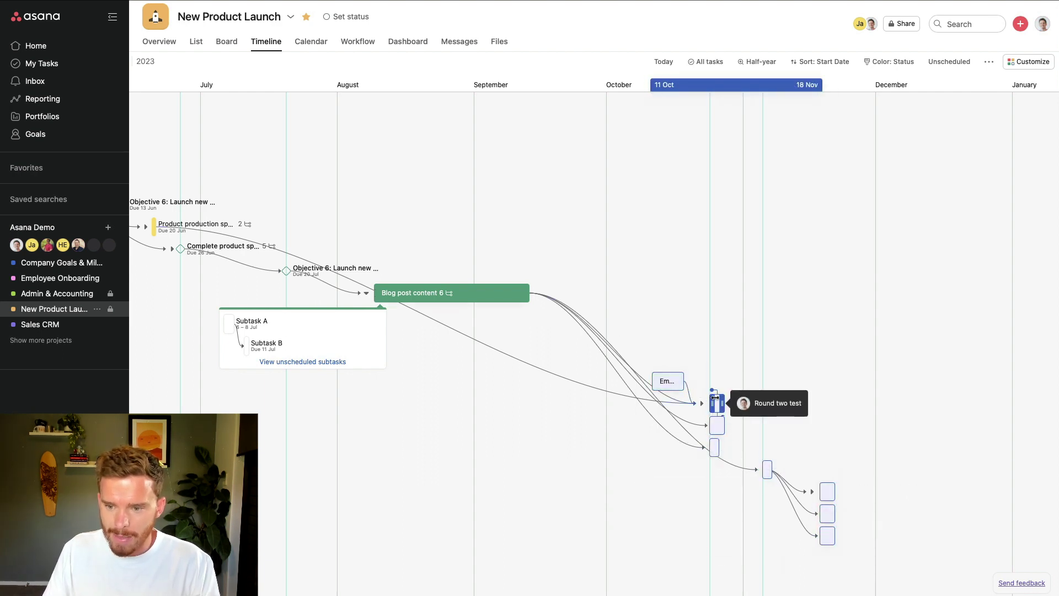
pyautogui.moveTo(664, 380); pyautogui.dragTo(558, 367)
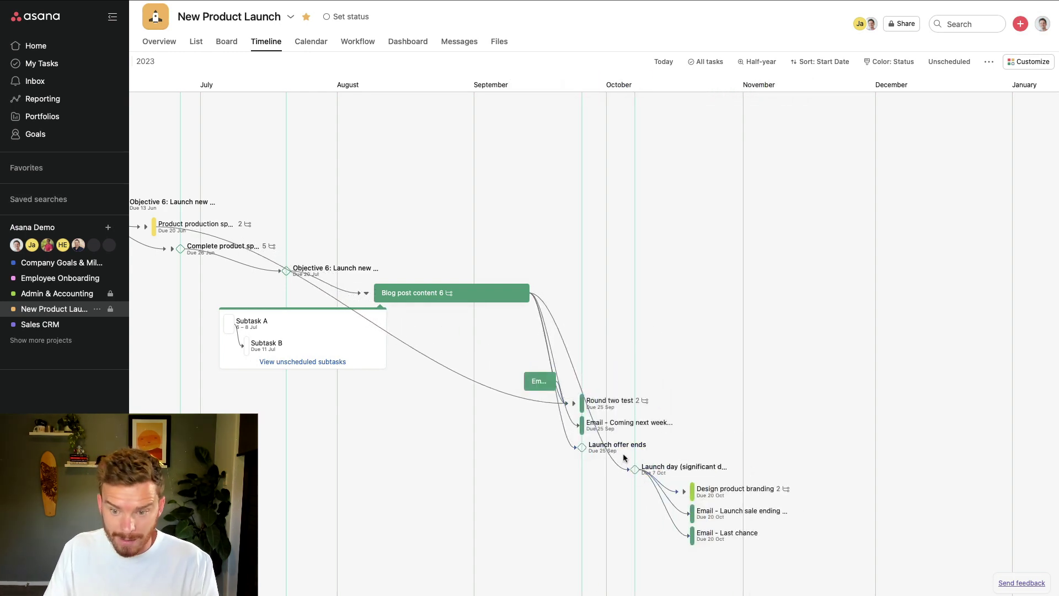
pyautogui.moveTo(635, 470); pyautogui.dragTo(636, 507)
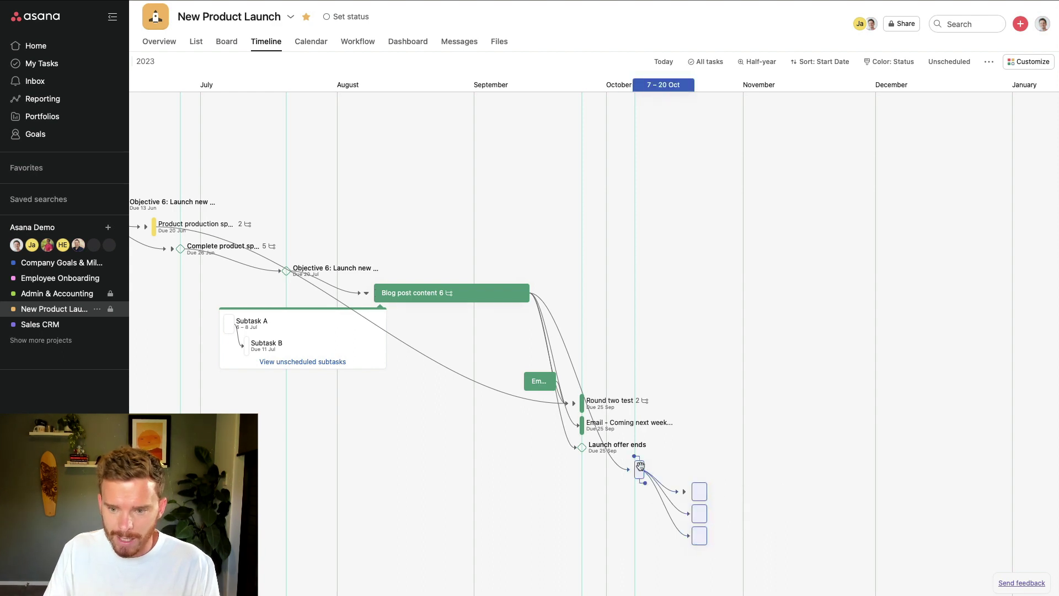
pyautogui.moveTo(640, 467); pyautogui.dragTo(663, 470)
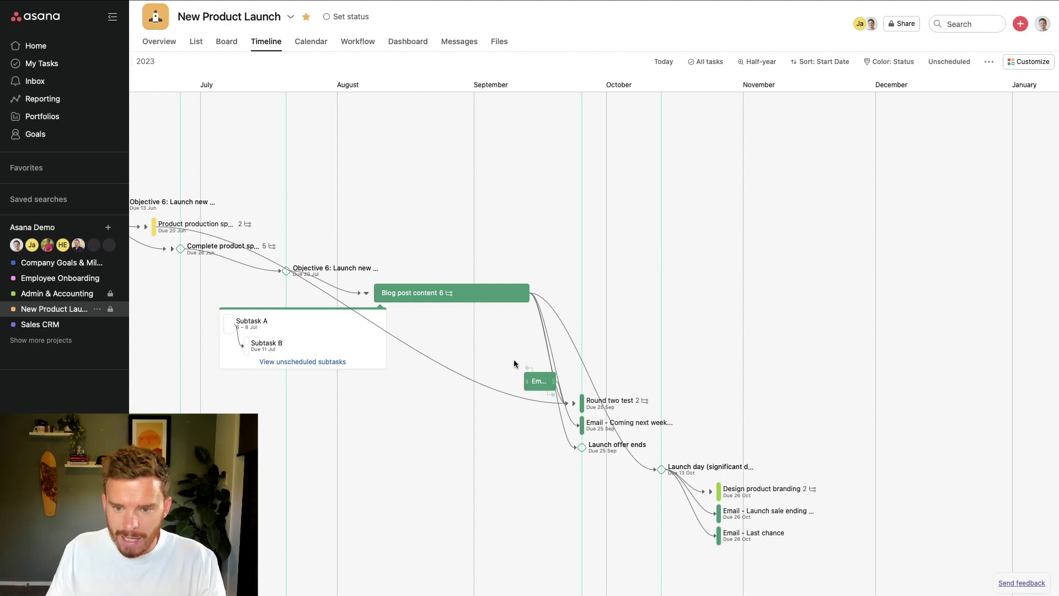
# Step: Select Launch day together with its three dependent tasks, now due 27 Oct
pyautogui.moveTo(515, 367); pyautogui.dragTo(773, 552)
pyautogui.click(764, 388)
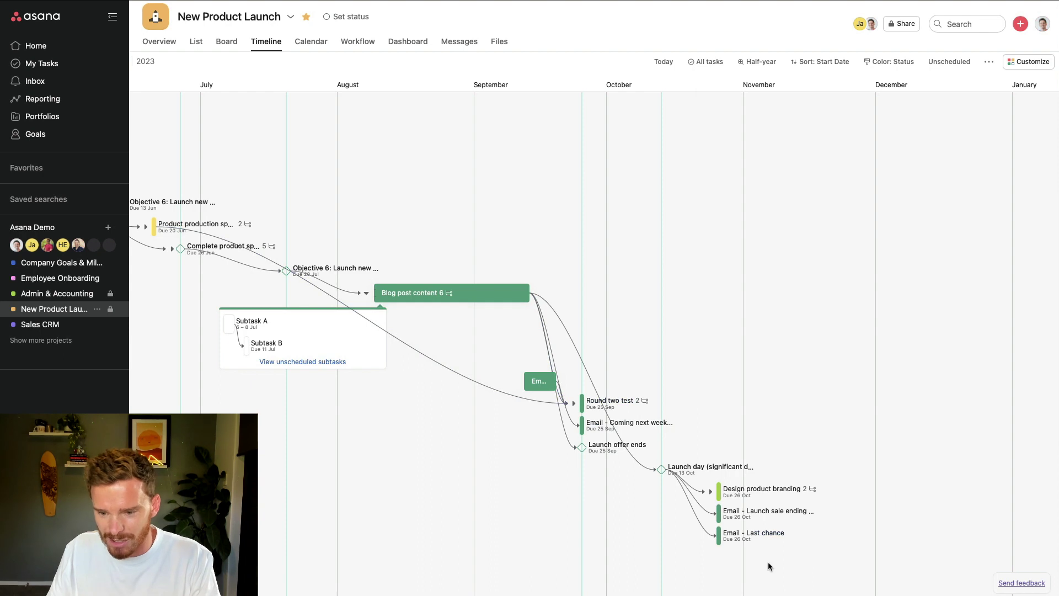
pyautogui.moveTo(769, 564); pyautogui.dragTo(640, 499)
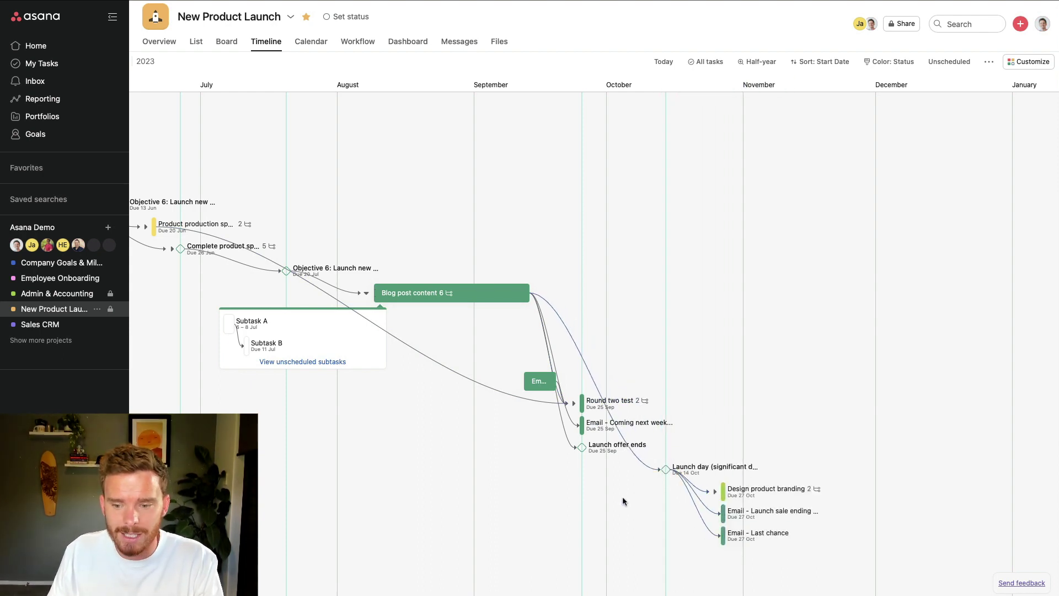